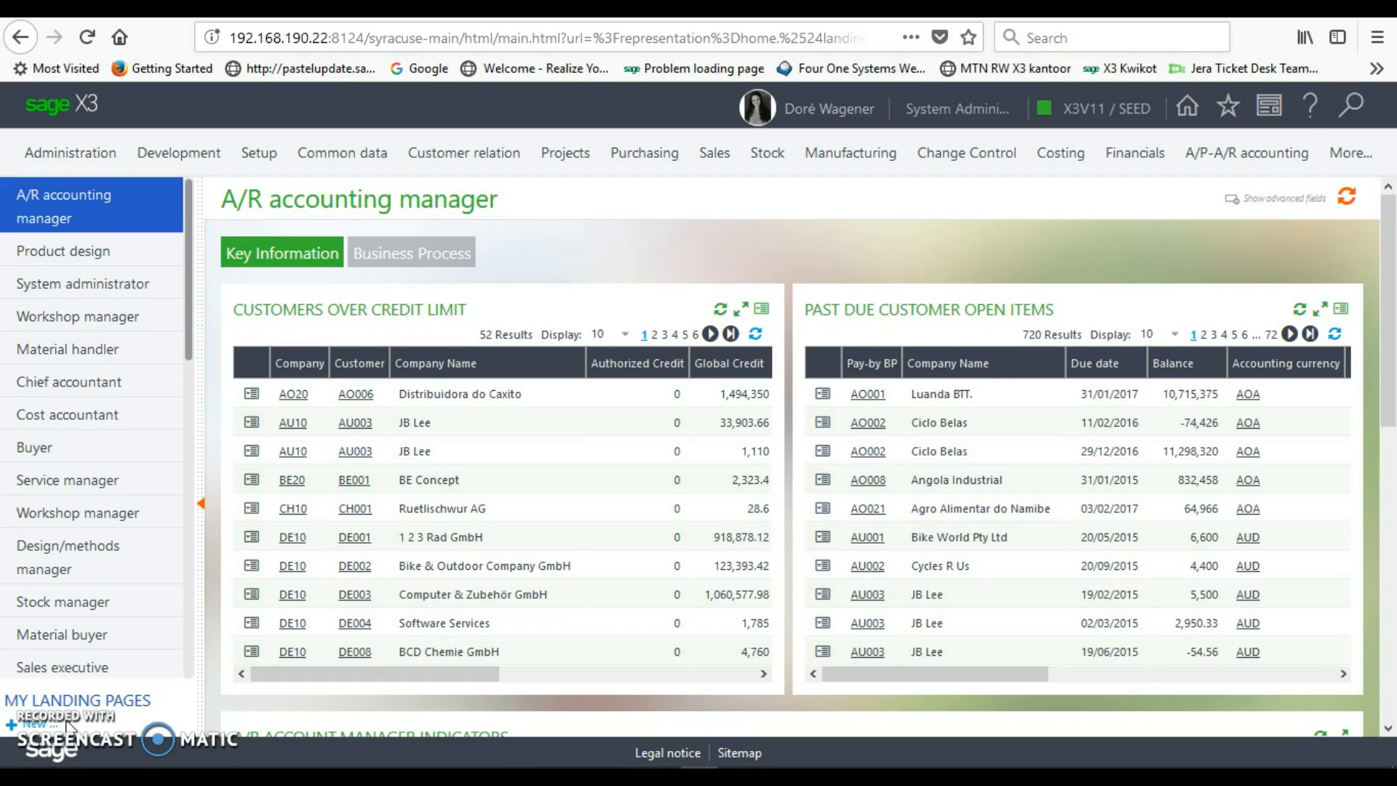
- Go to Common data > Common tables > BPs and start a new business partner record
left_click(316, 314)
left_click(342, 152)
left_click(317, 240)
left_click(327, 503)
left_click(359, 200)
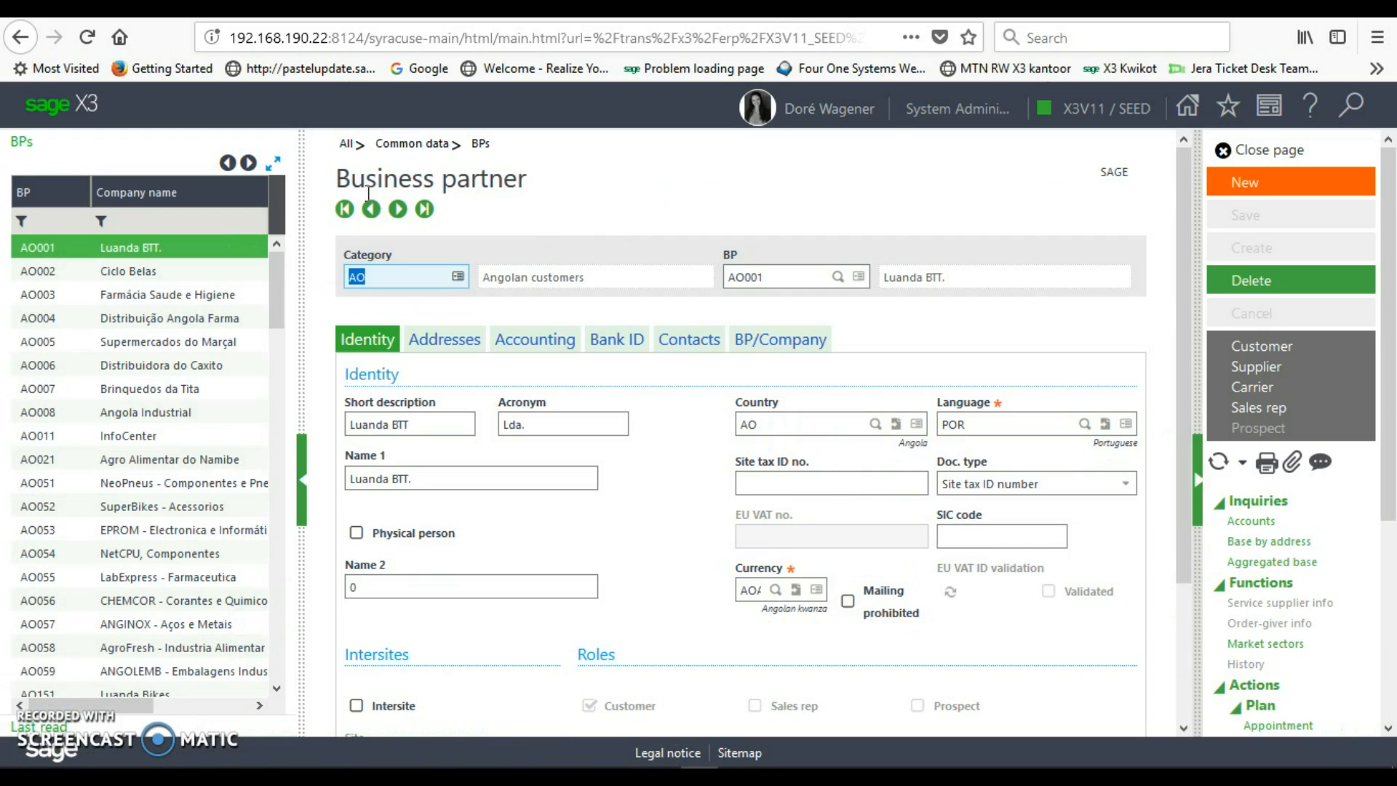
left_click(1238, 187)
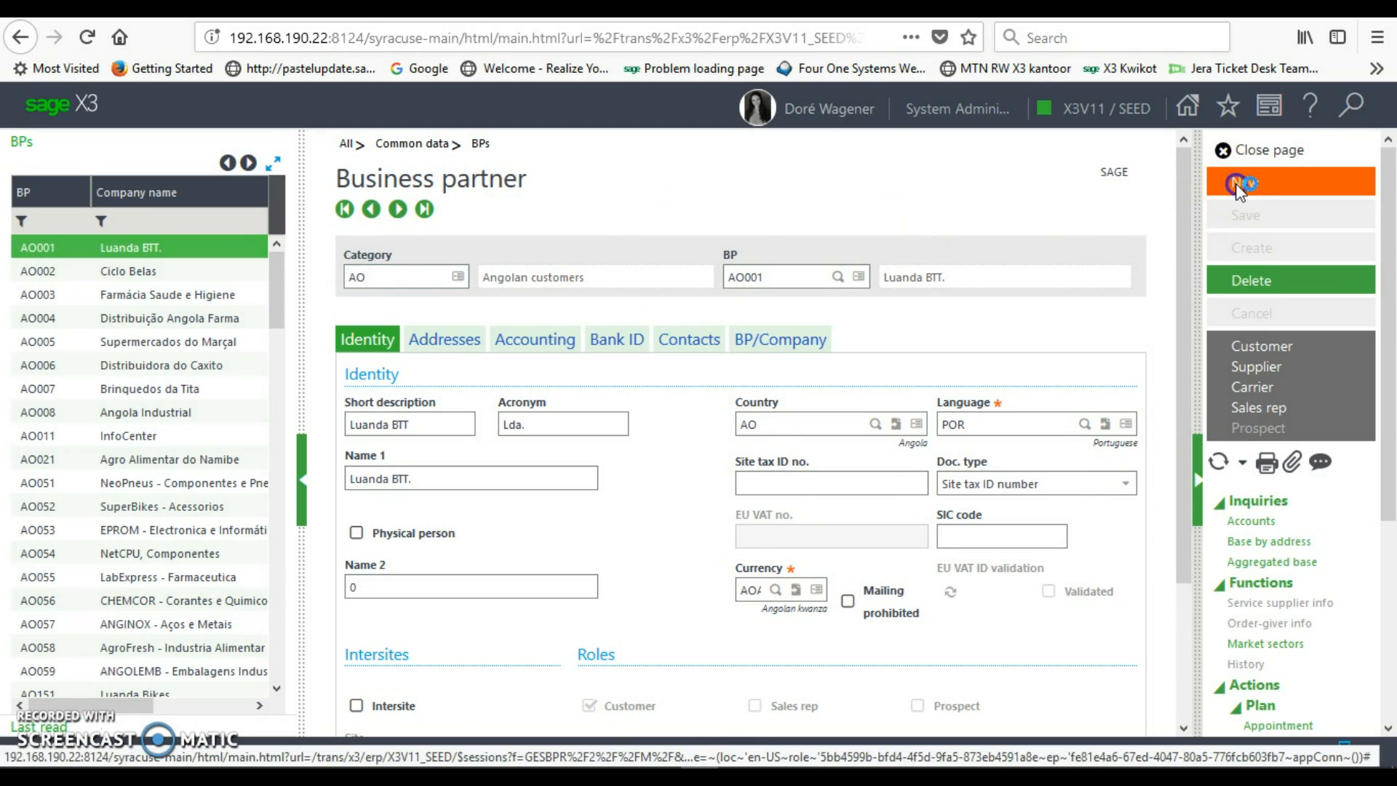
- Choose supplier category ZAS, South African Suppliers, for the new business partner
left_click(458, 279)
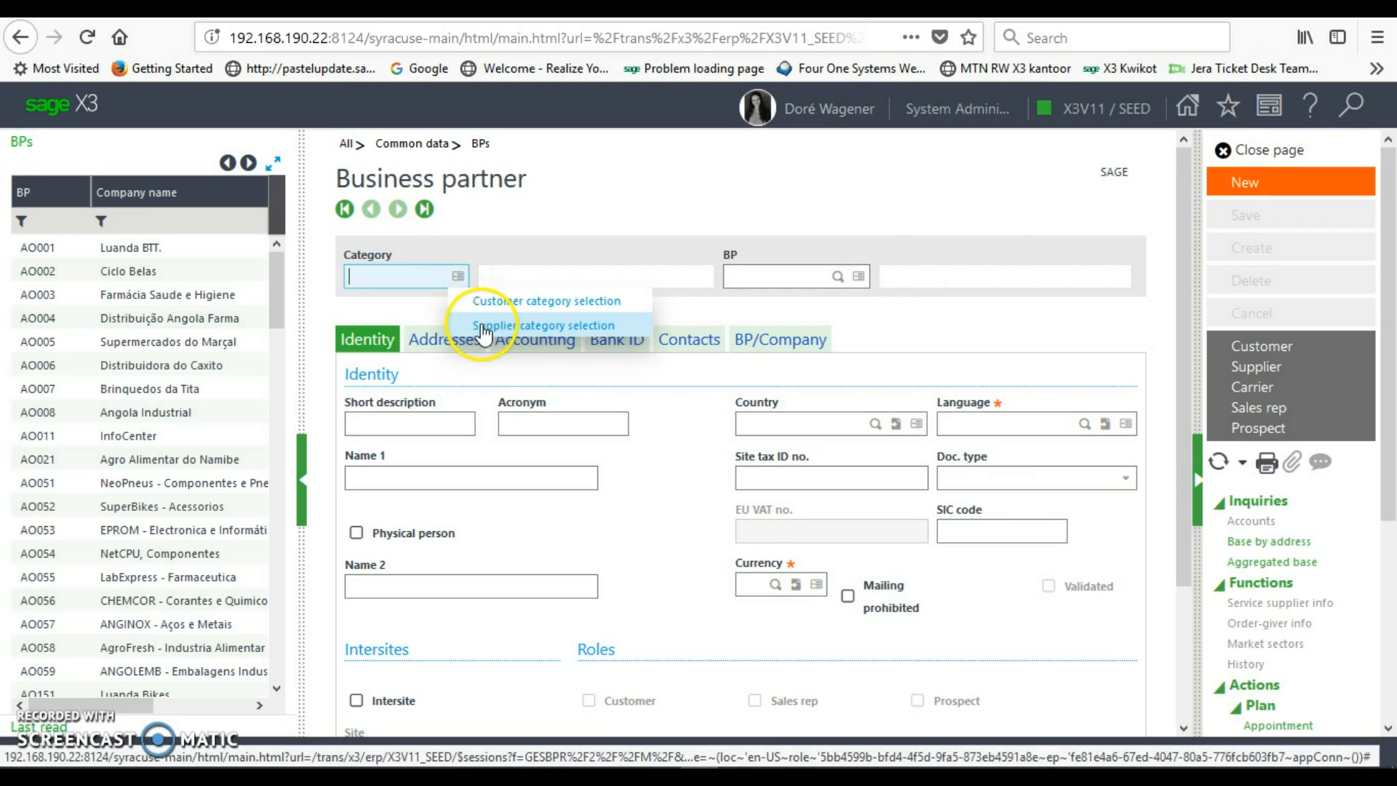
left_click(482, 325)
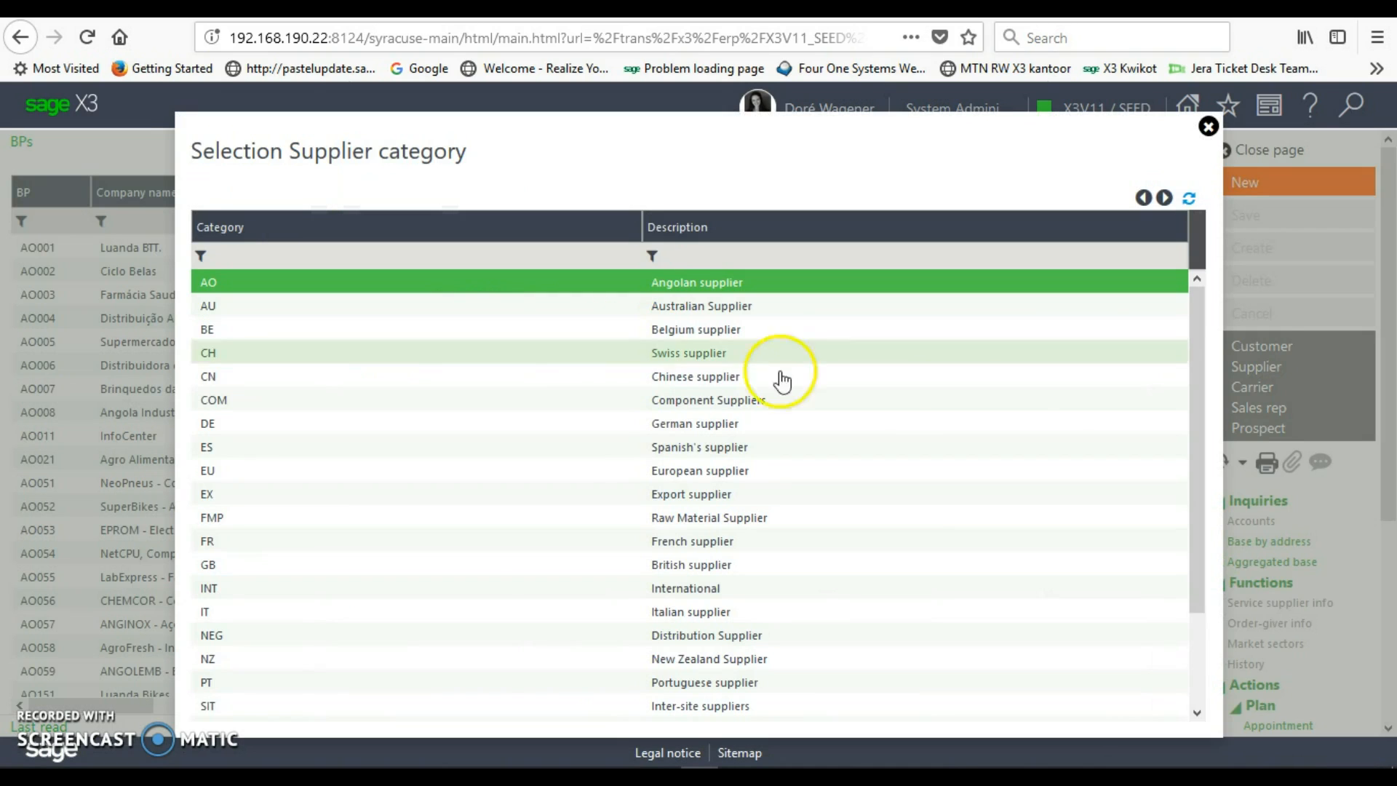
left_click_drag(1194, 428, 1194, 555)
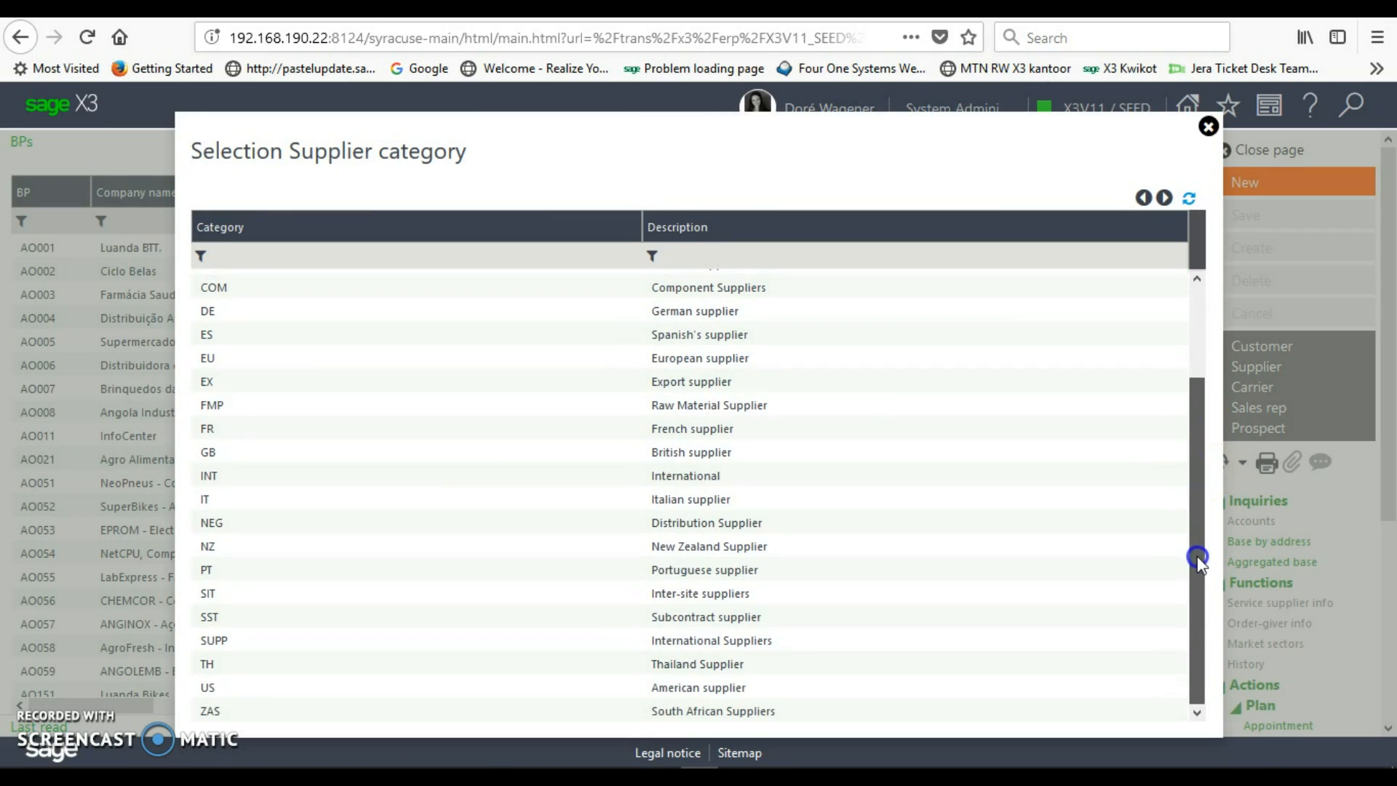
left_click(747, 717)
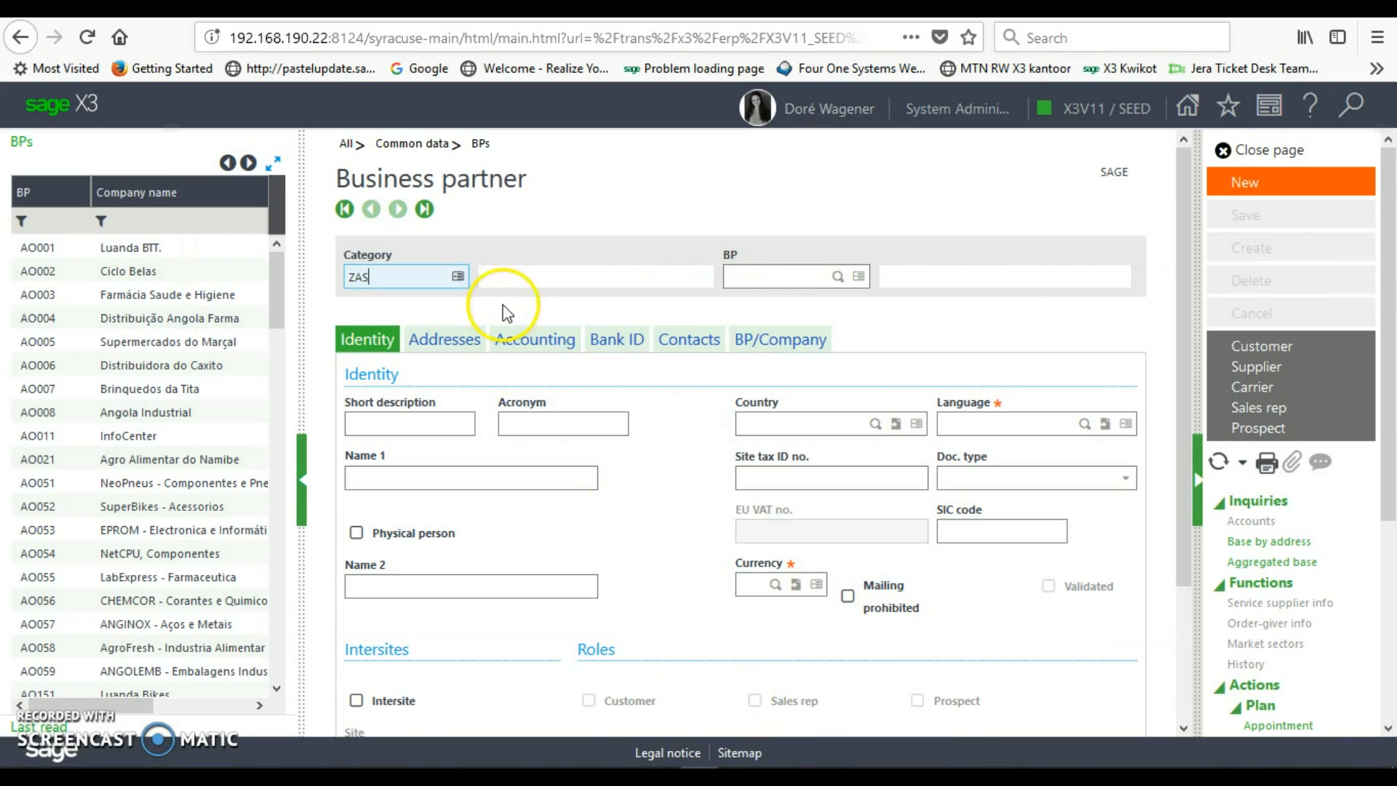
left_click(742, 275)
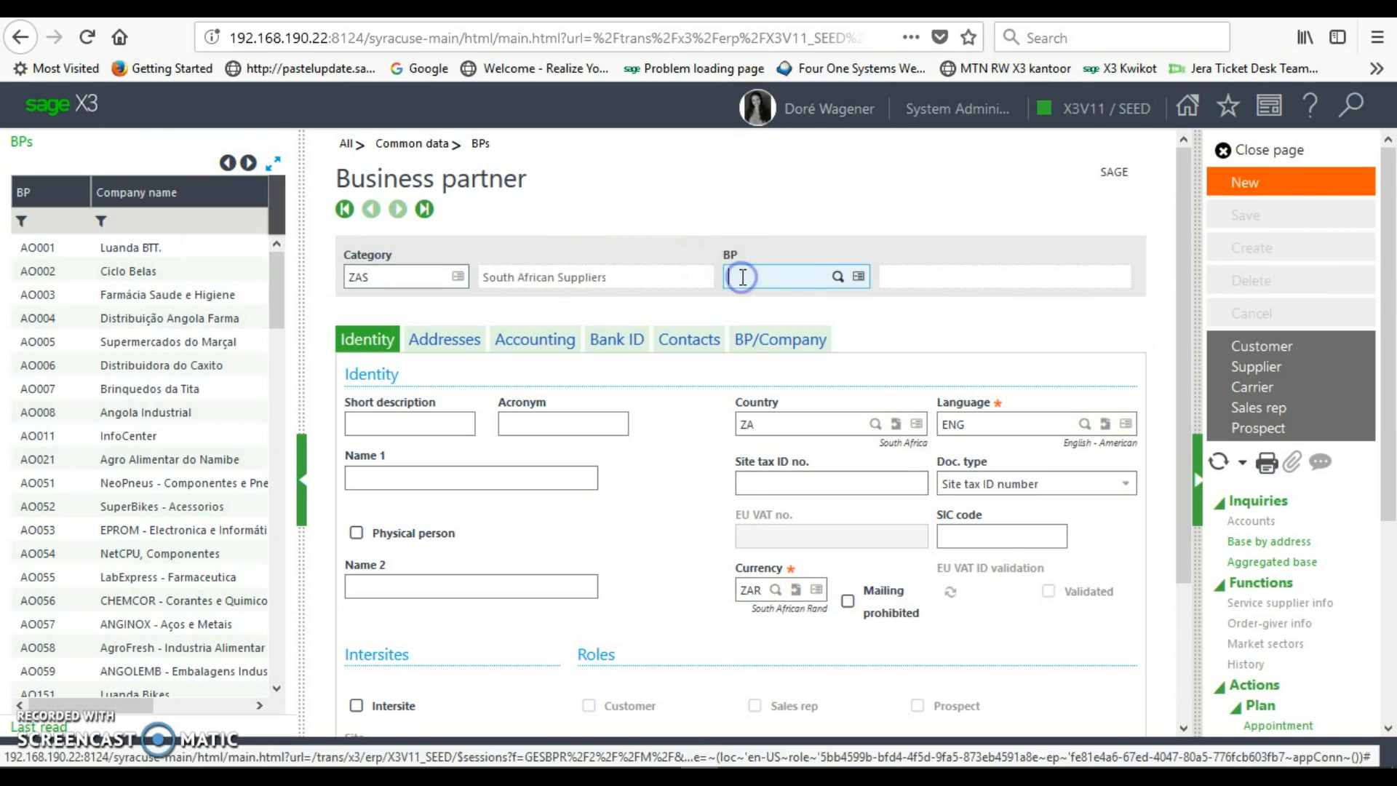
- Enter business partner code SUP001 and name Jera Training
type("SUP0")
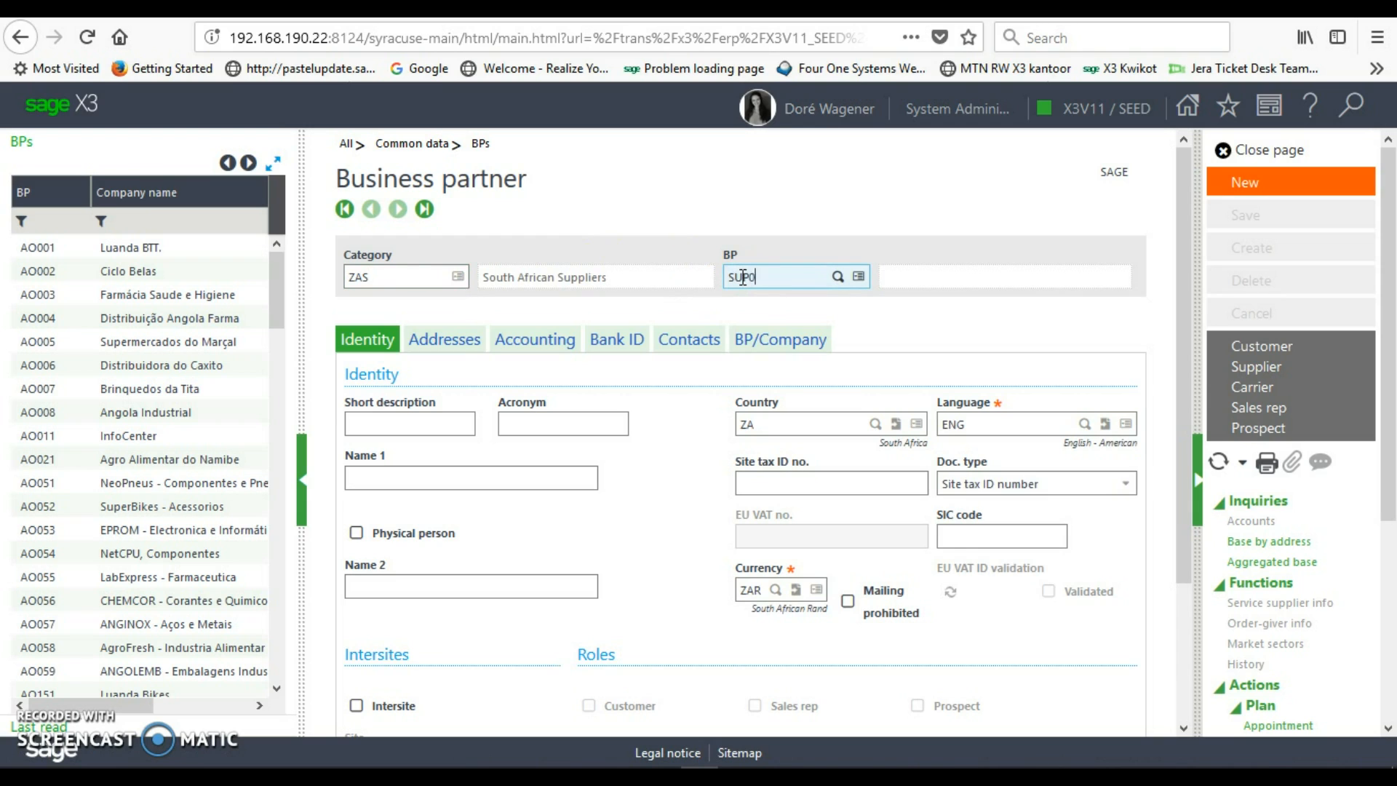
type("01")
key("Tab")
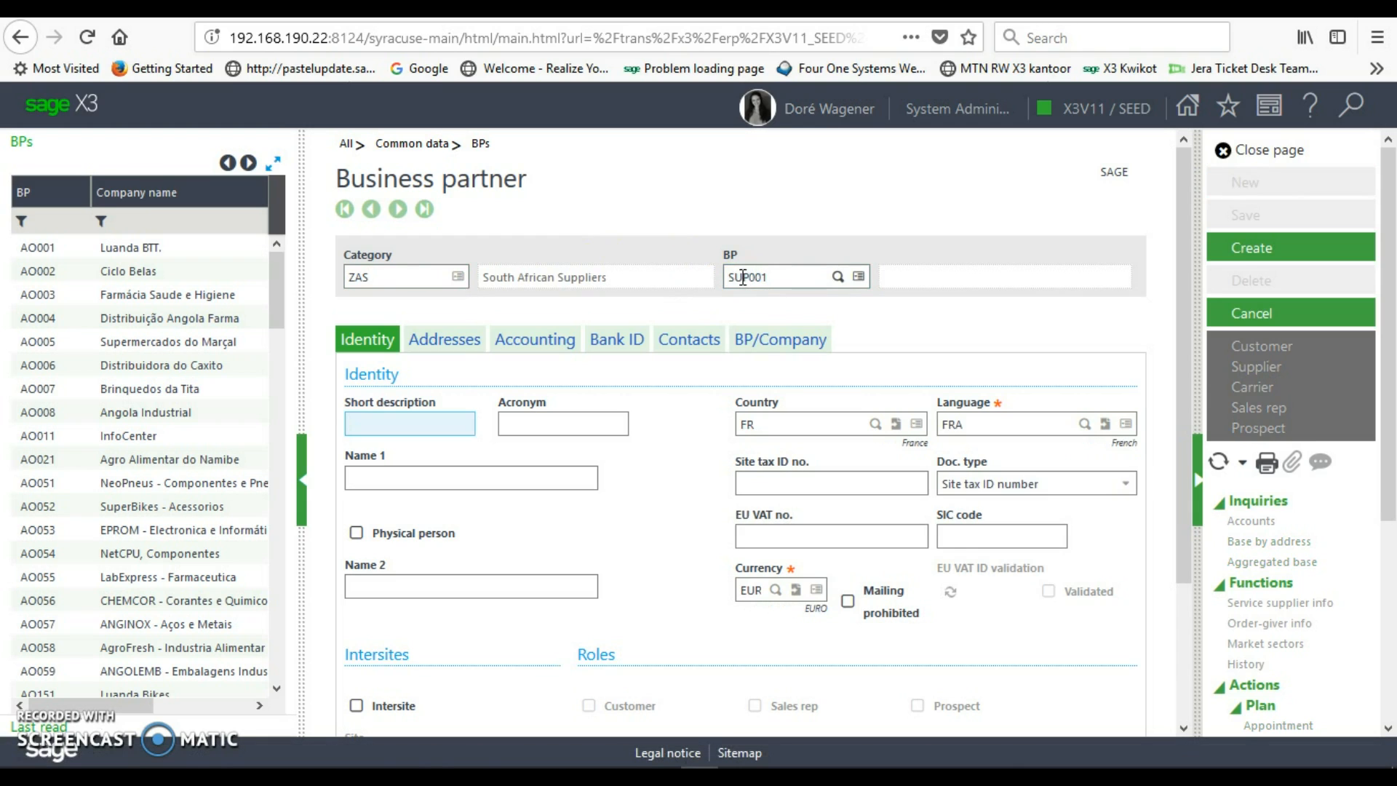
type("SUP001")
key("Tab")
key("Tab")
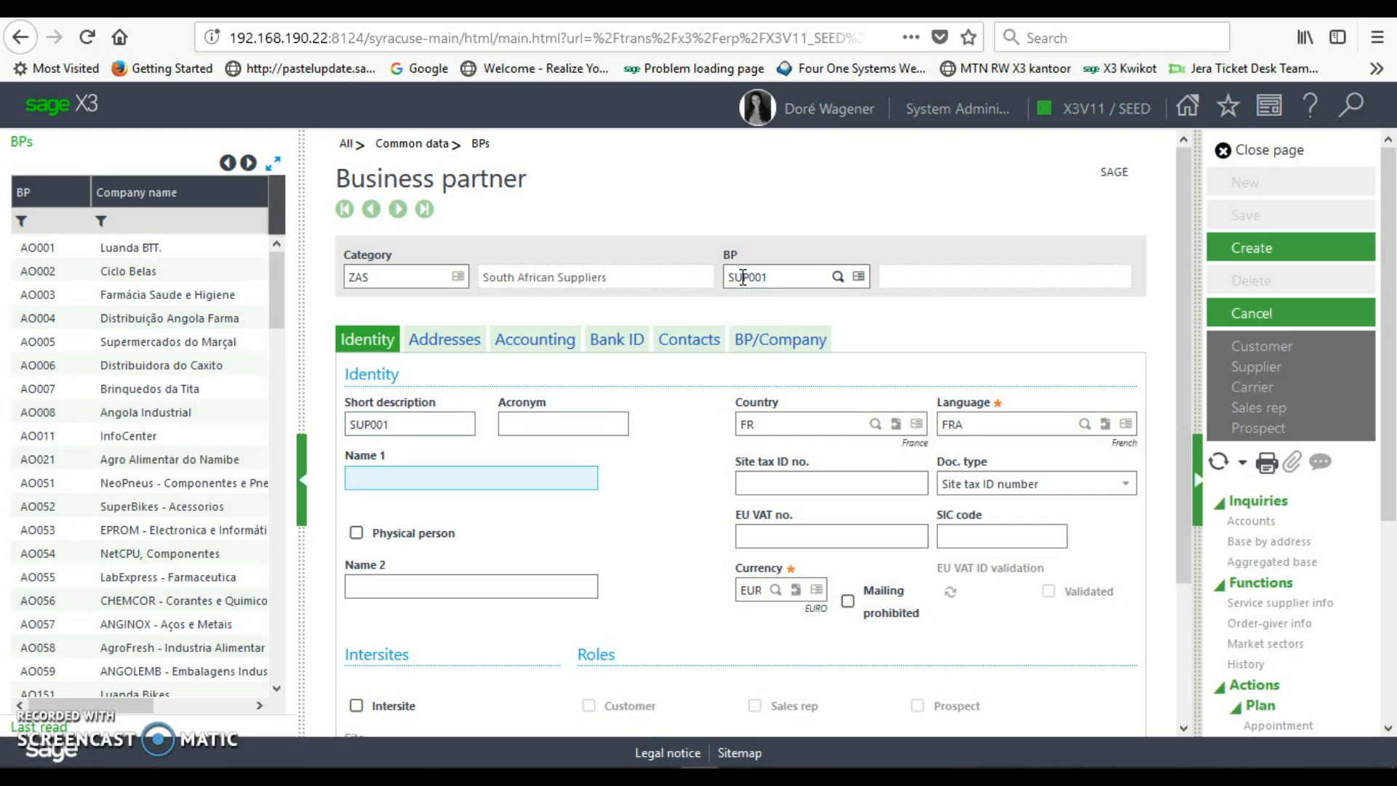
type("Jera Training")
key("Tab")
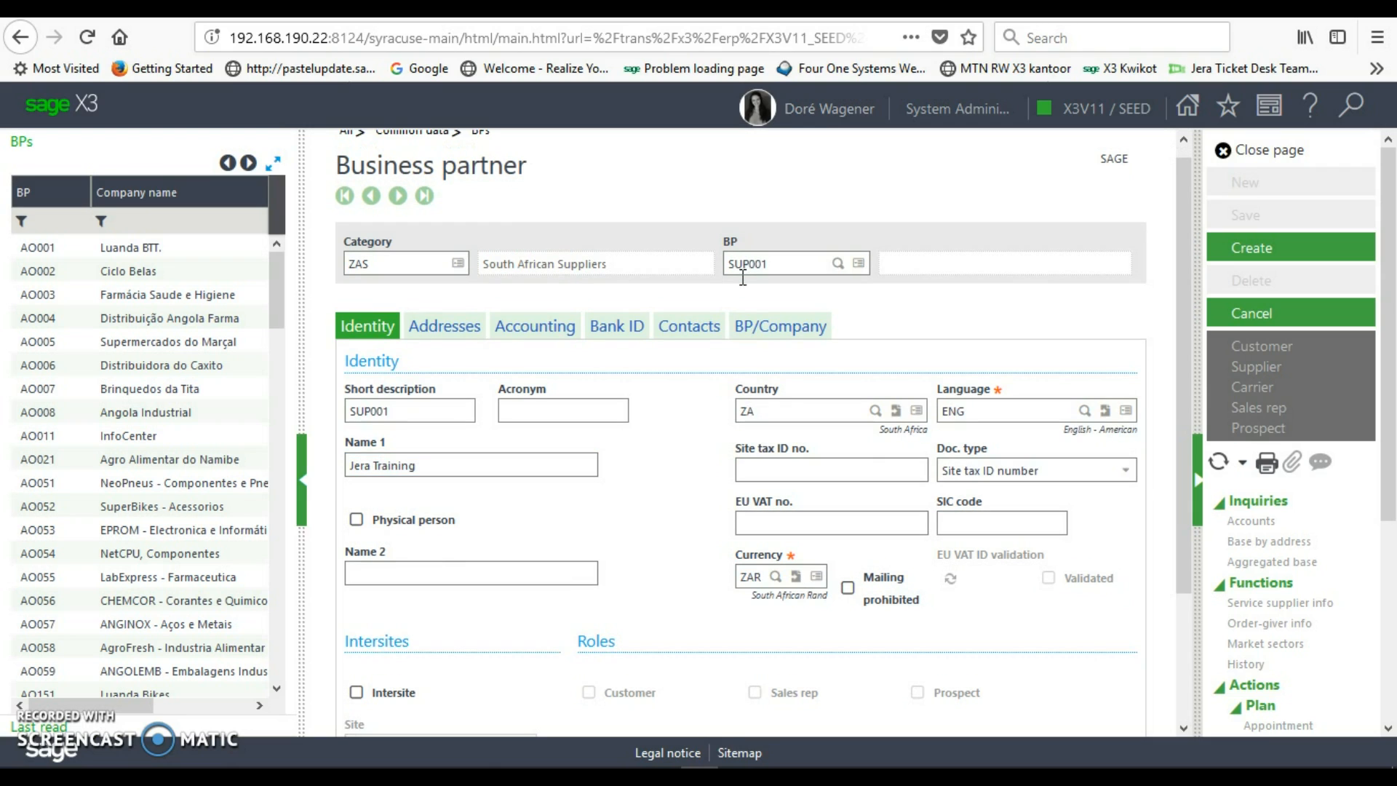
- Check the defaulted country ZA, language ENG and currency ZAR
left_click(763, 412)
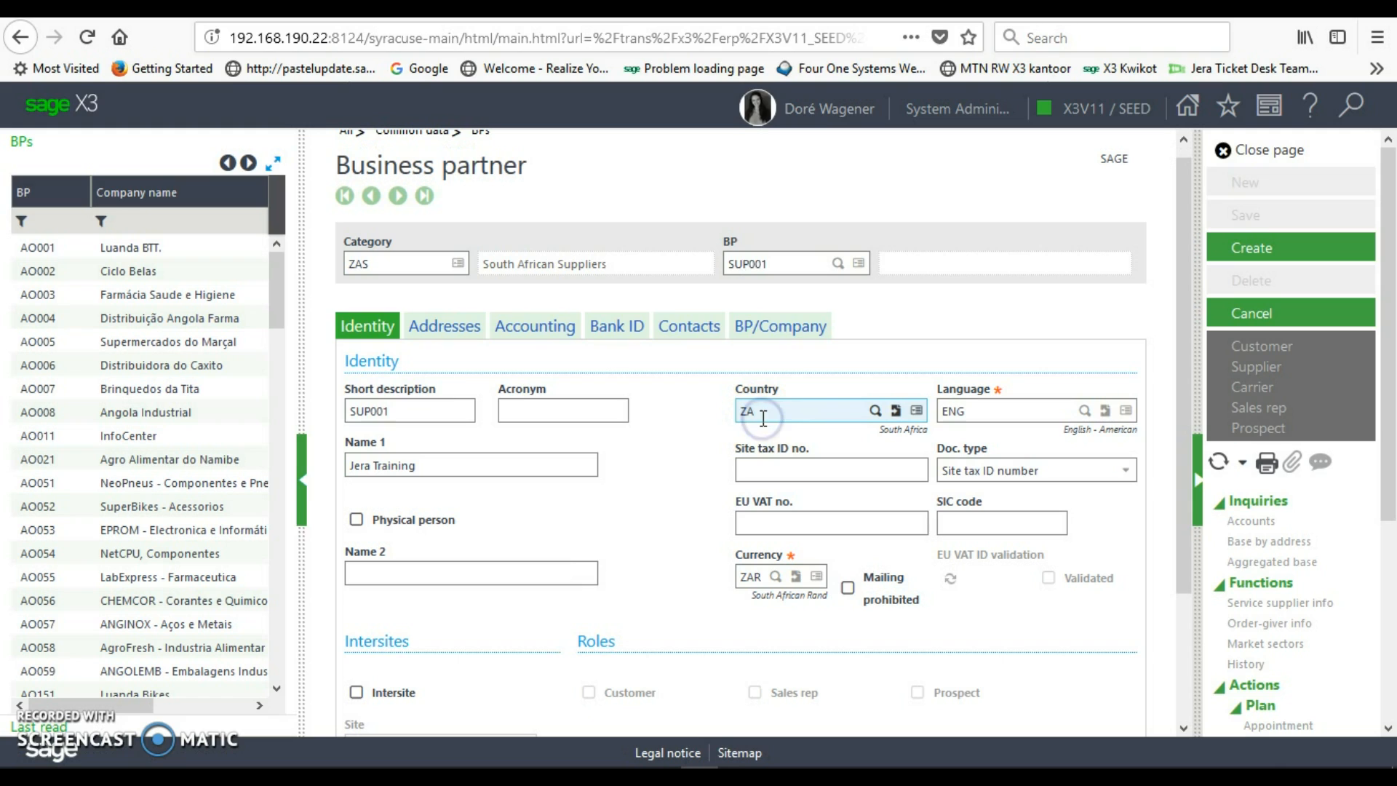
left_click(972, 410)
left_click(759, 580)
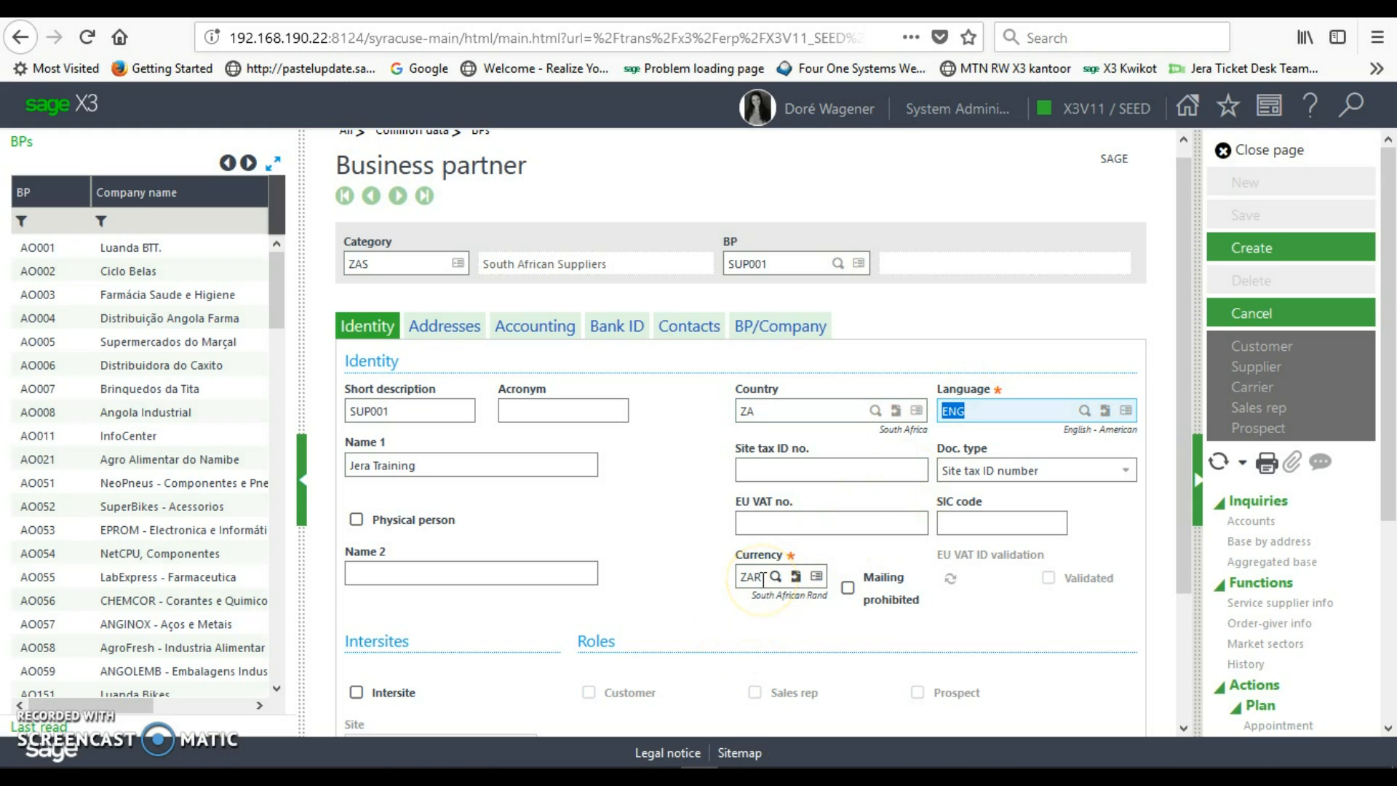
left_click(764, 473)
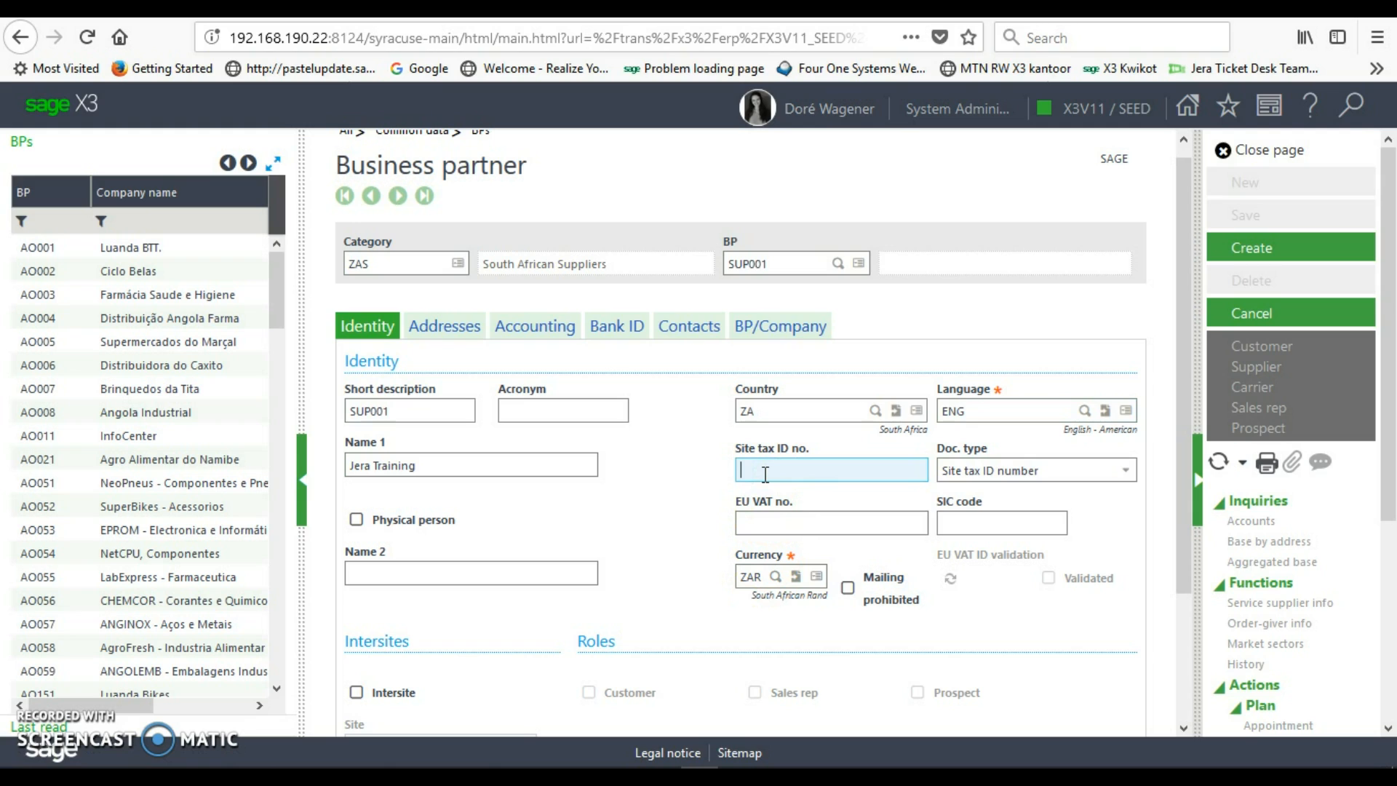
left_click(756, 551)
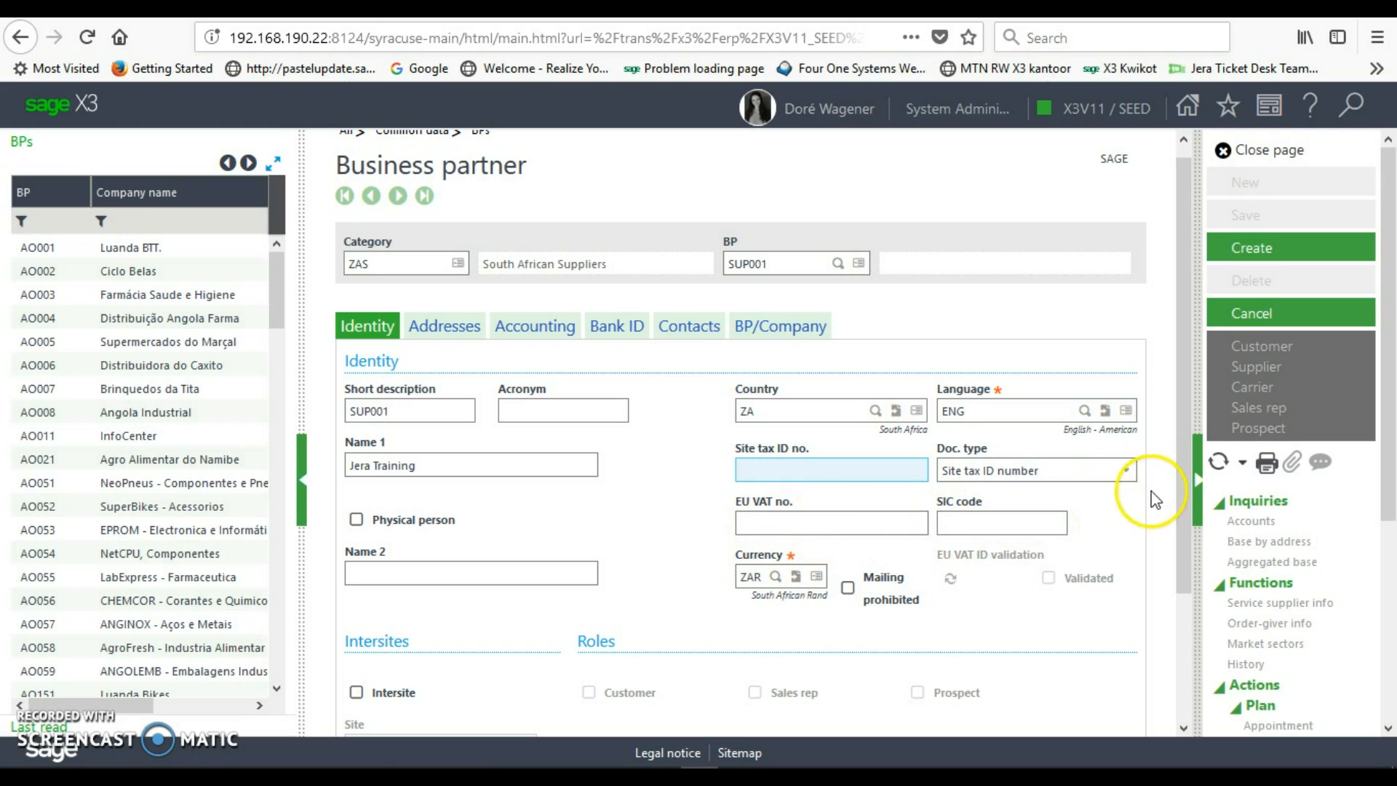
left_click_drag(1177, 495, 1186, 620)
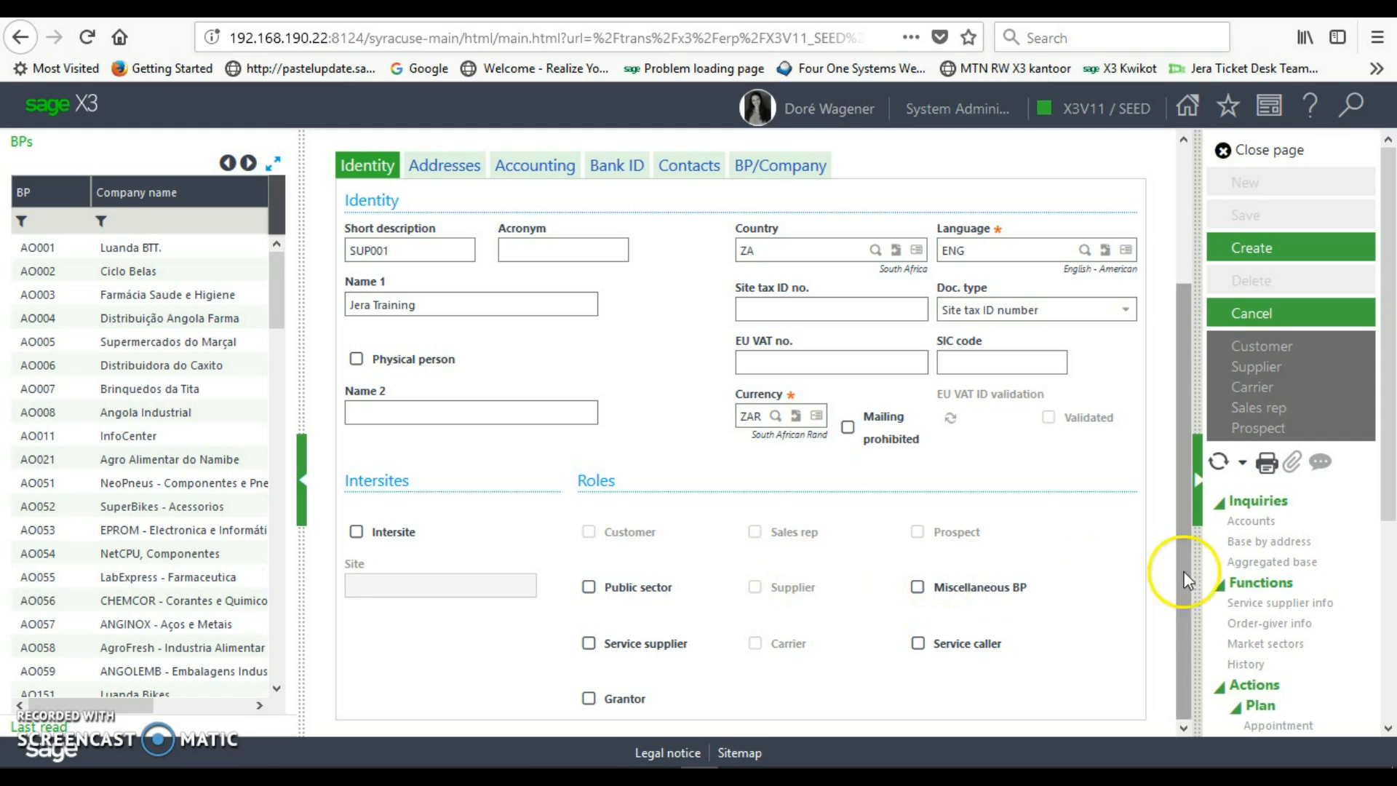
left_click_drag(1190, 582, 1178, 383)
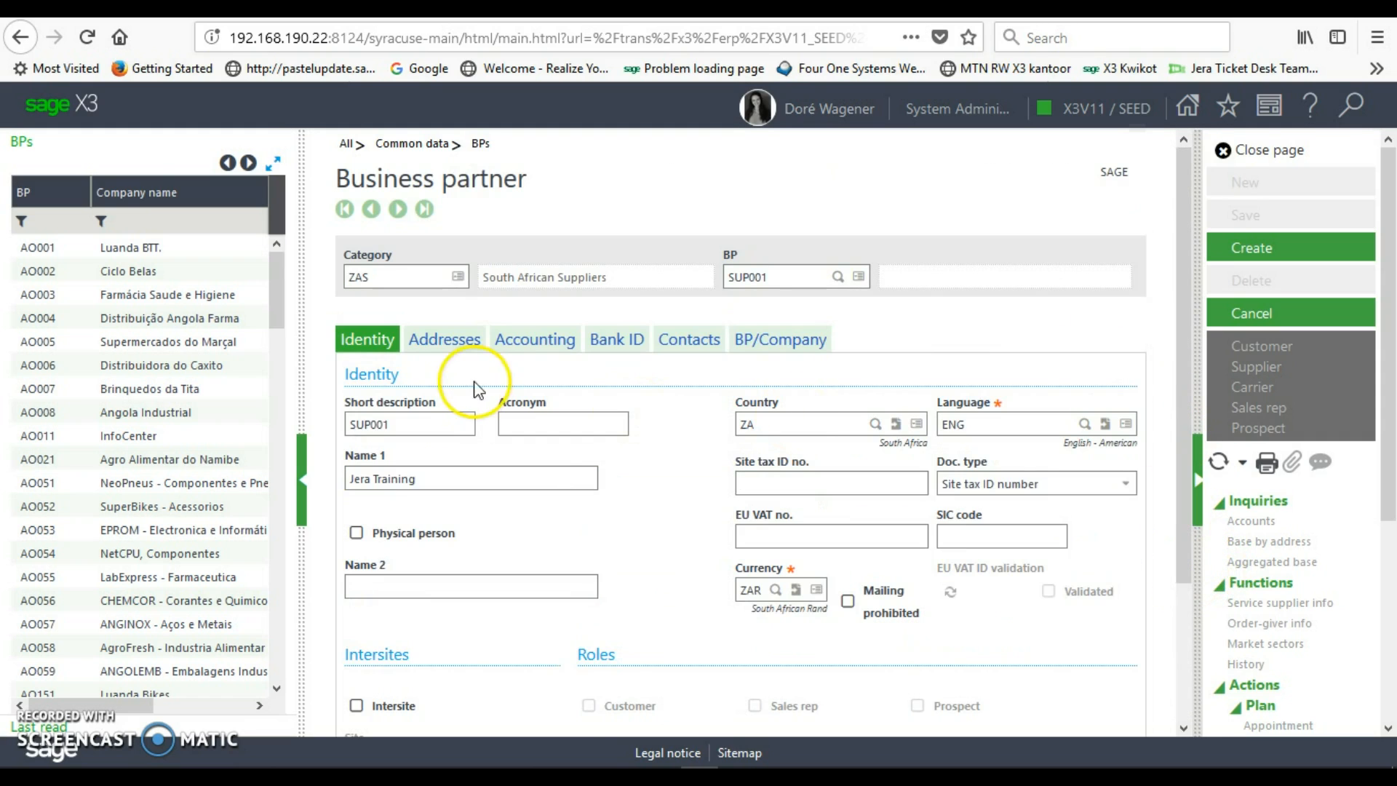
- Add address 01, Physical, with first line 123 Smiley Road
left_click(461, 352)
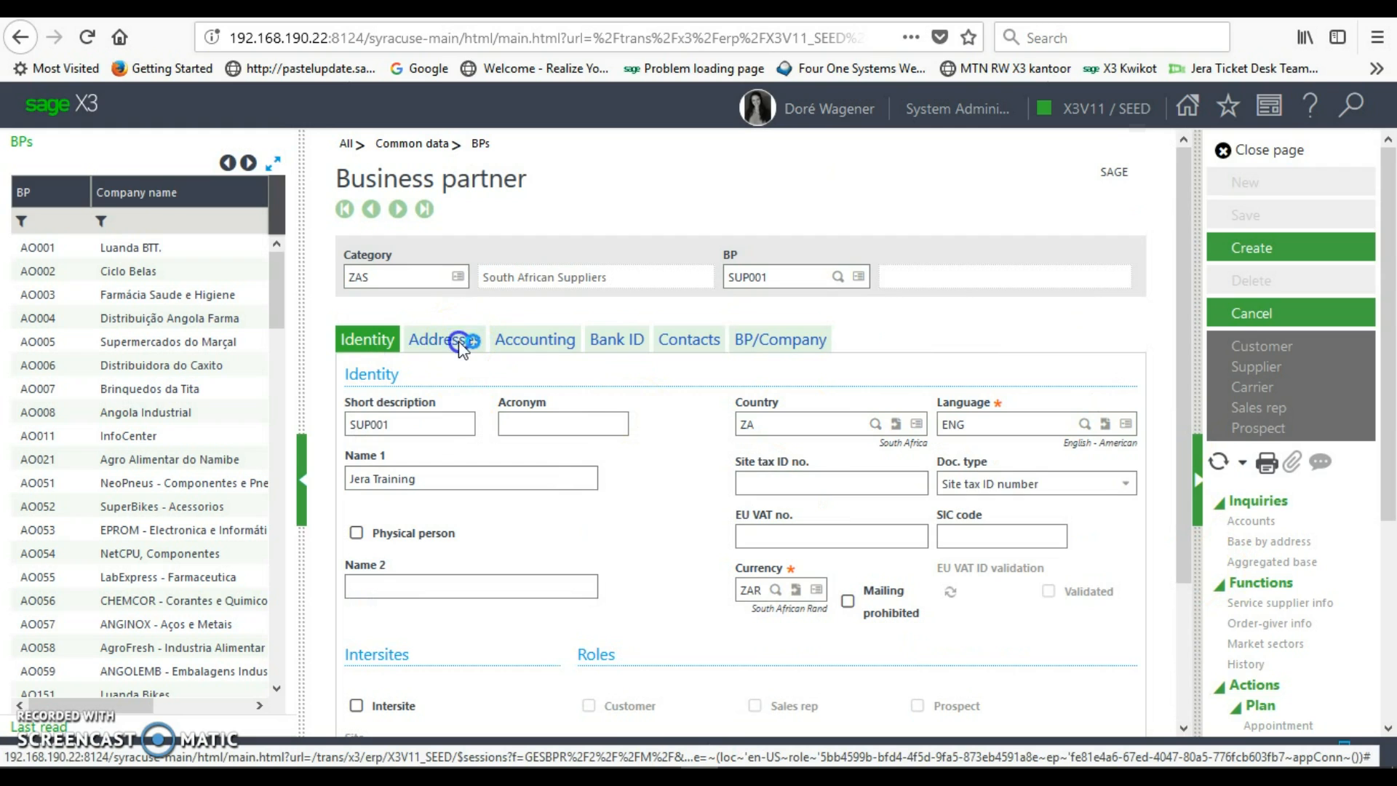
left_click(418, 501)
left_click(461, 469)
type("01")
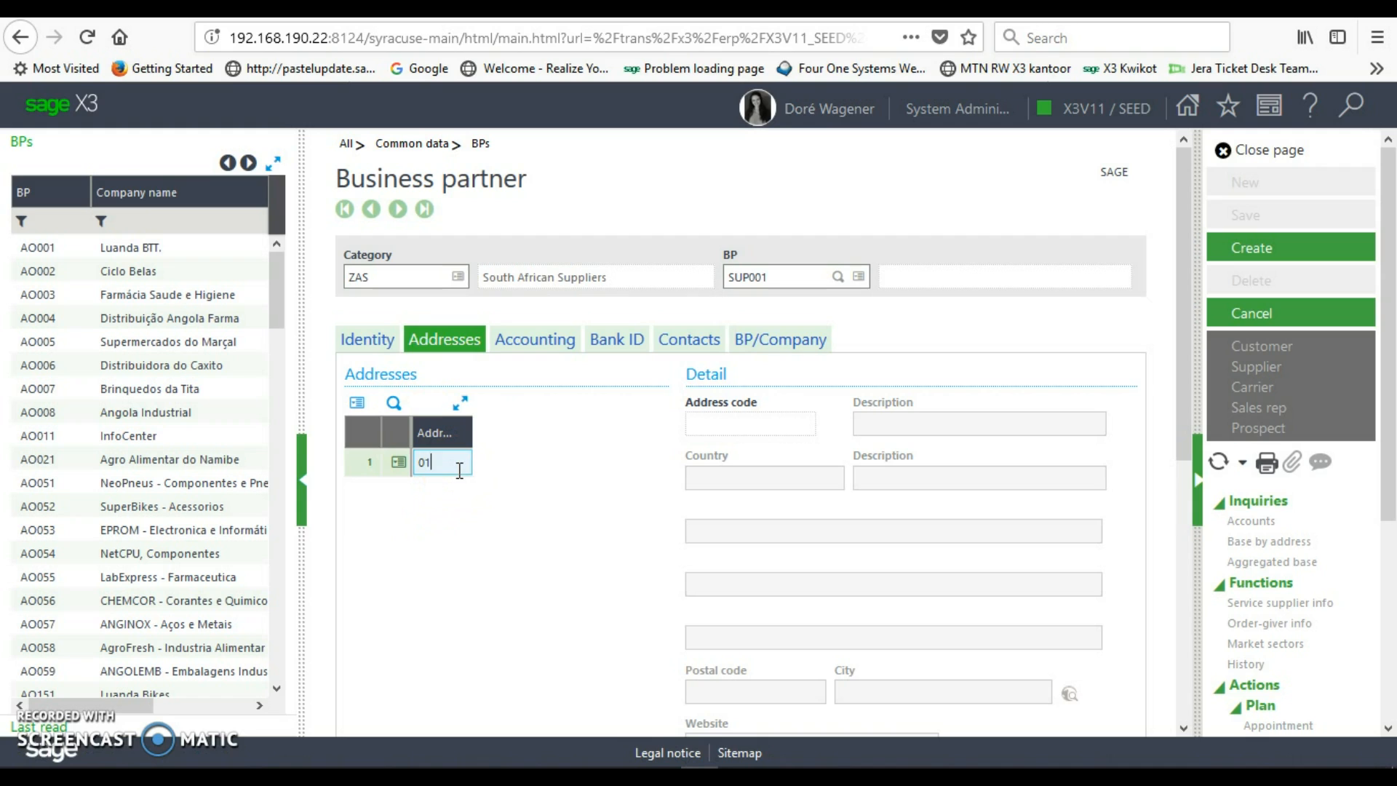
key("Tab")
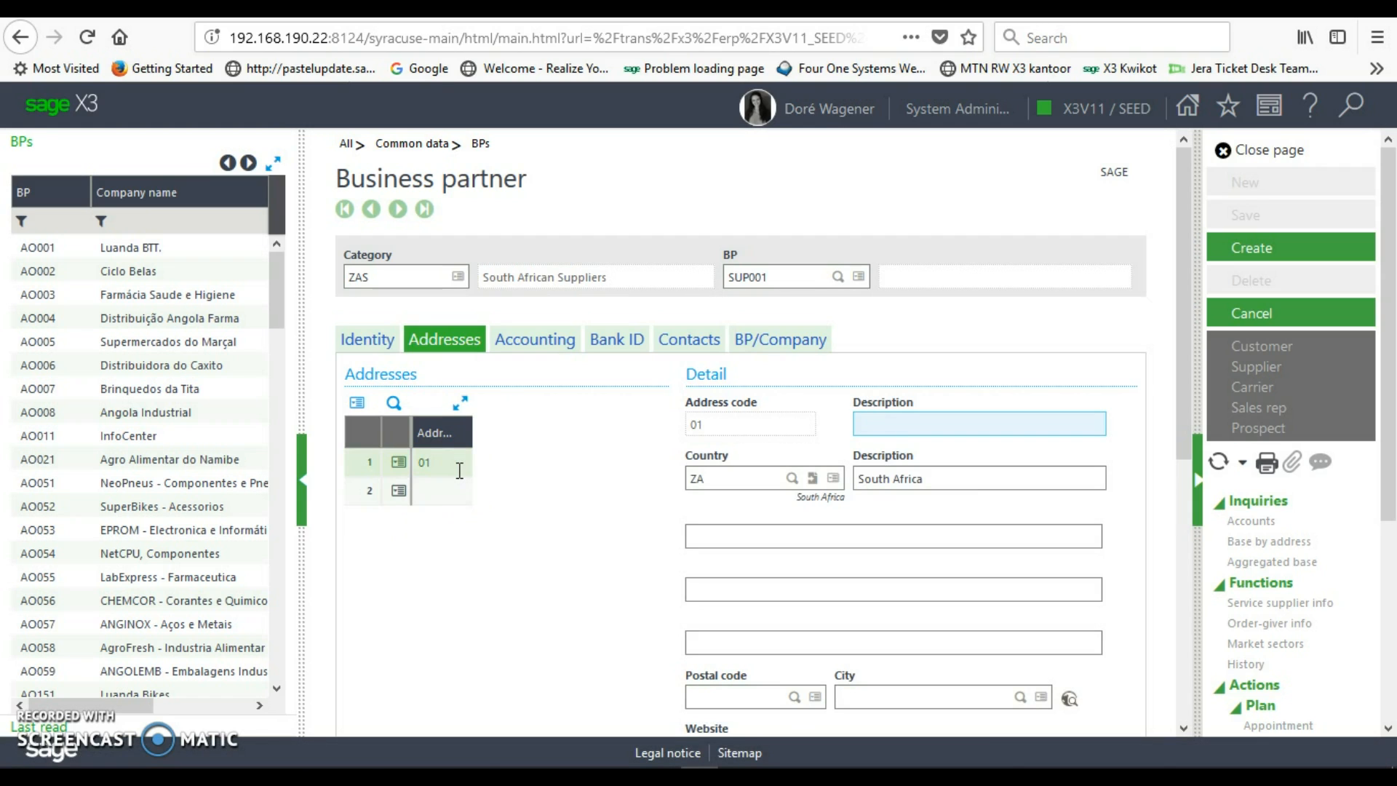
type("Physica")
key("Tab")
key("Tab")
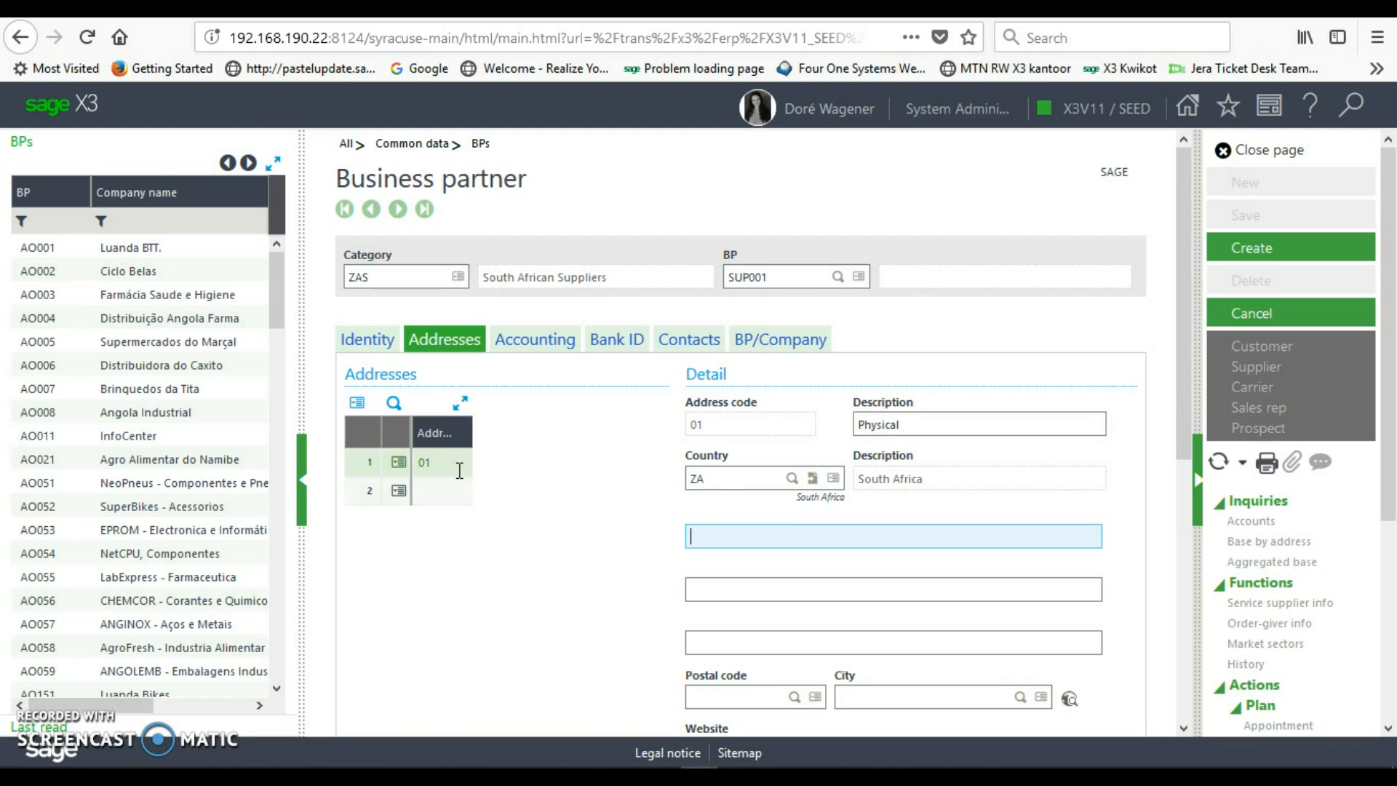
type("123 Smiley Road")
key("Tab")
- Complete address 01 with Boksburg, postal code 1459, and the website entry
type("Boksbu")
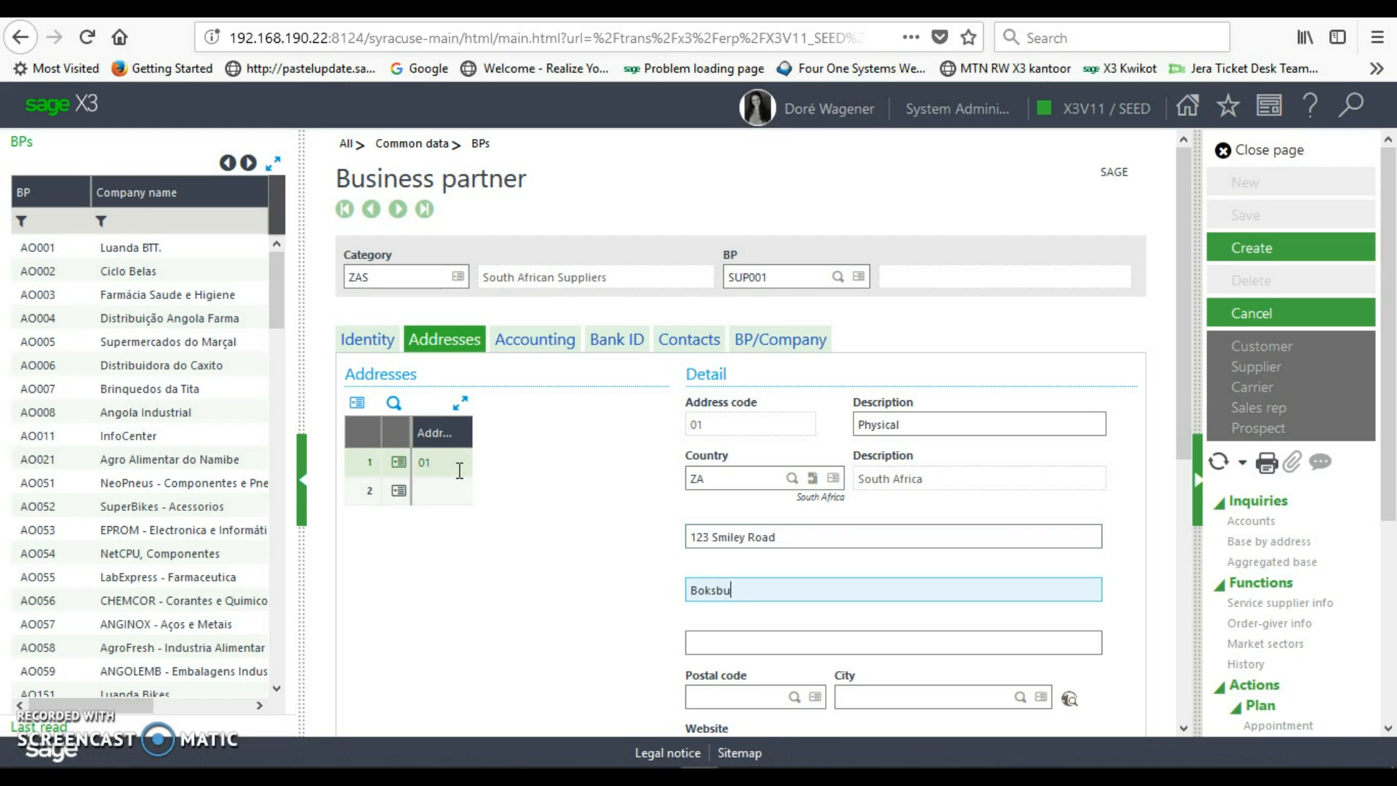
key("Tab")
key("Tab")
type("1459")
key("Tab")
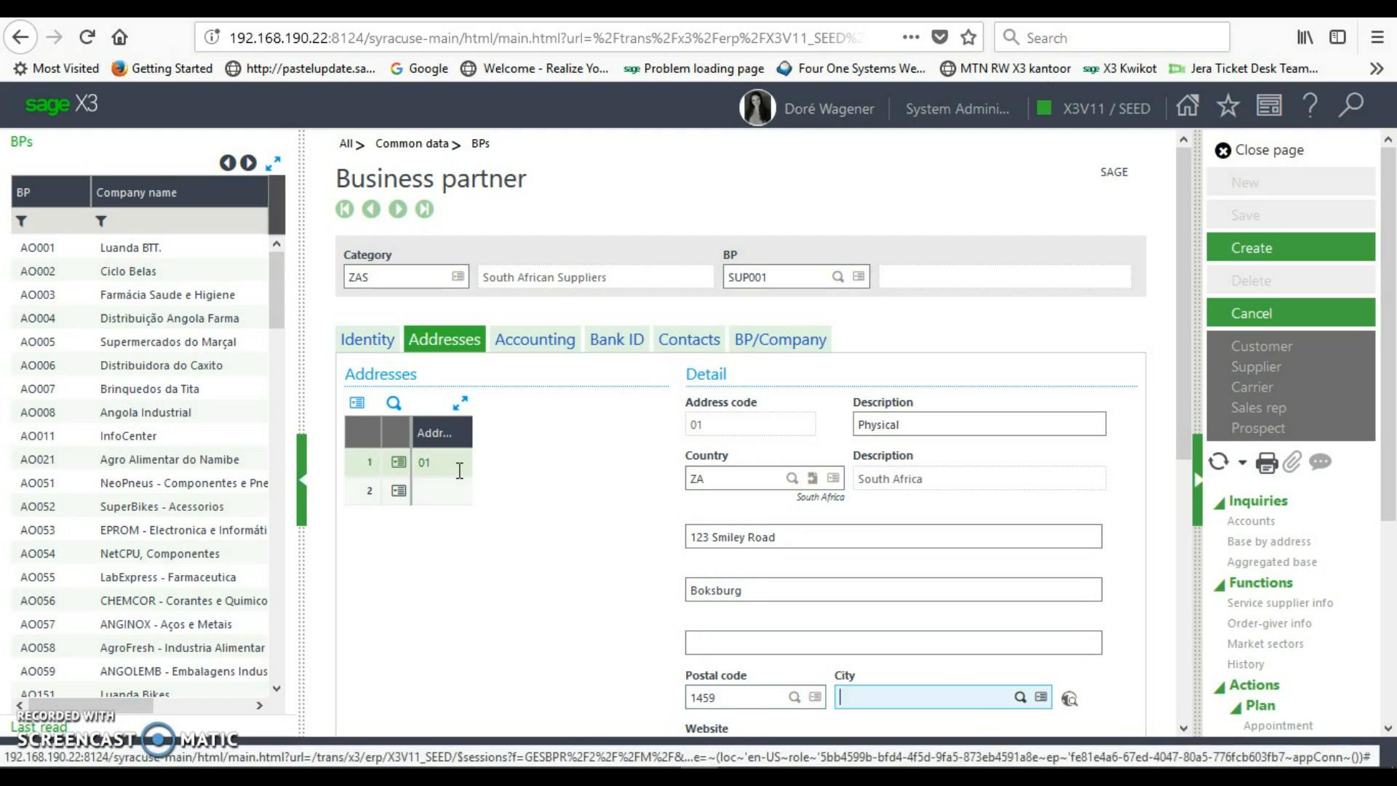
type("Boksburg")
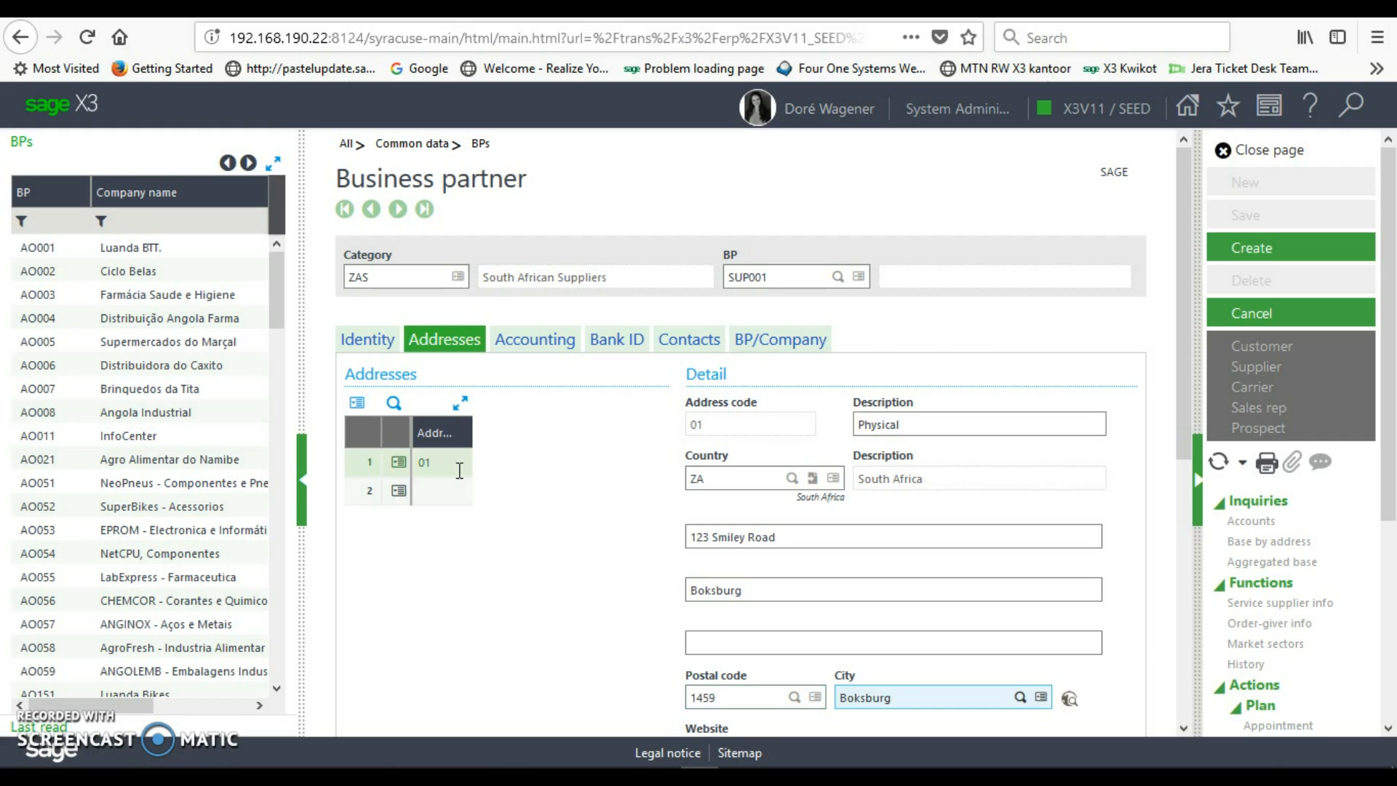
left_click_drag(1180, 395, 1177, 516)
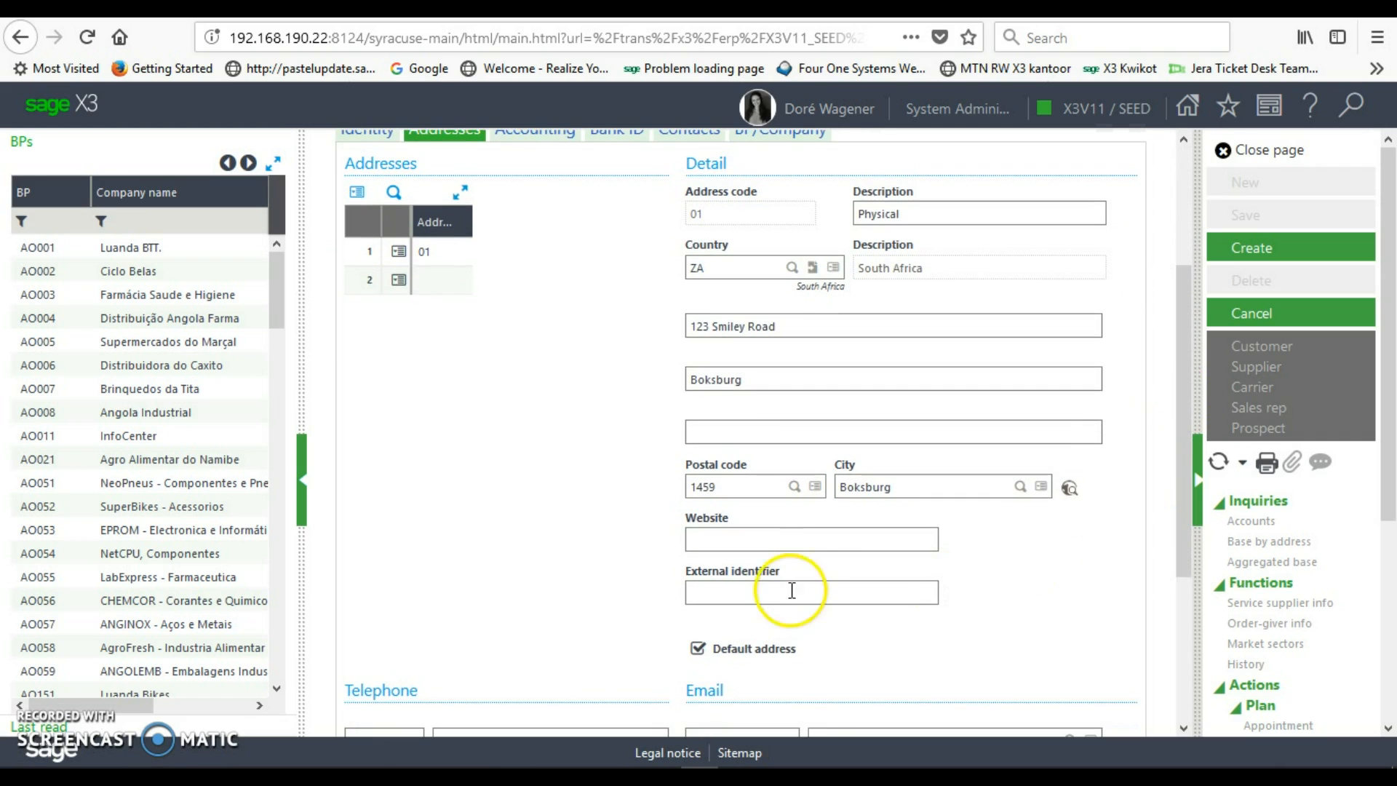
left_click(793, 539)
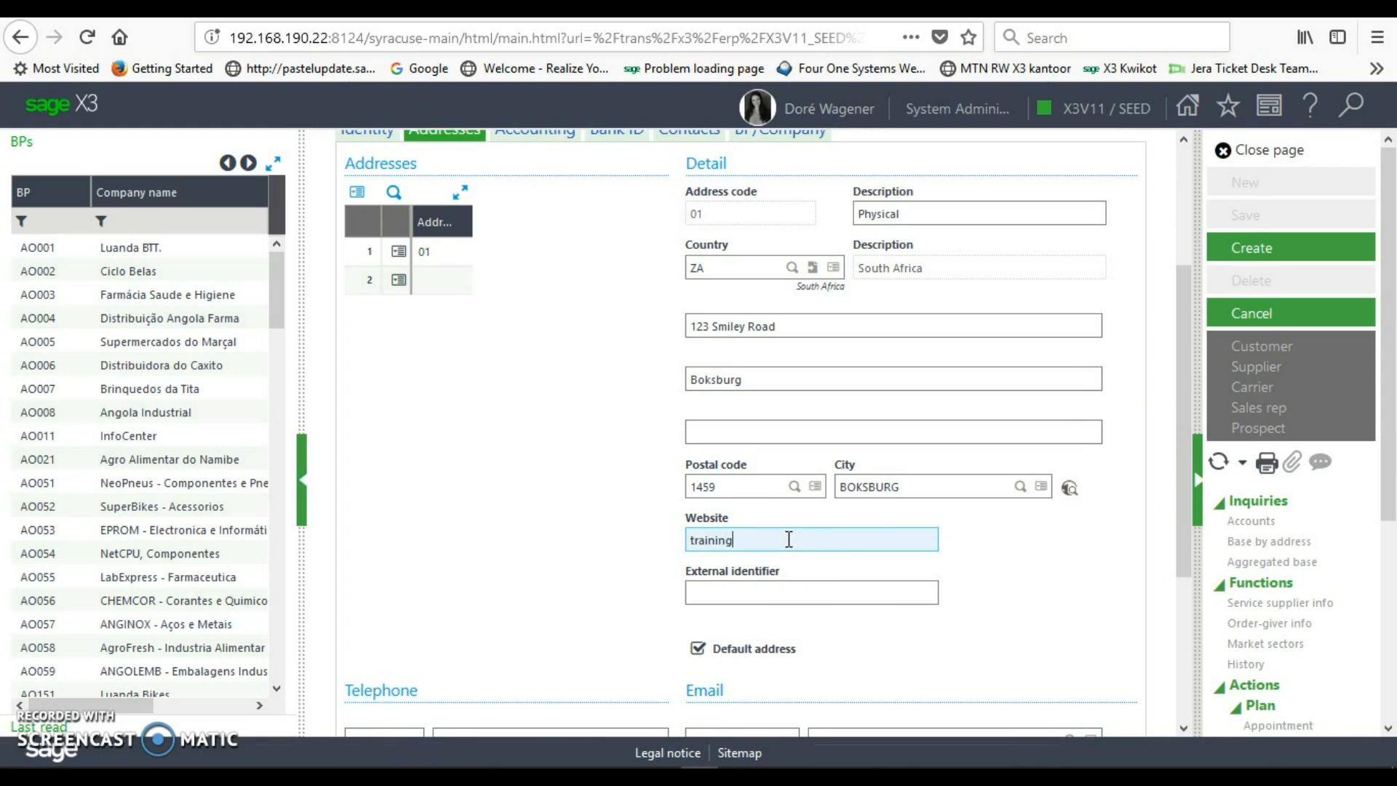
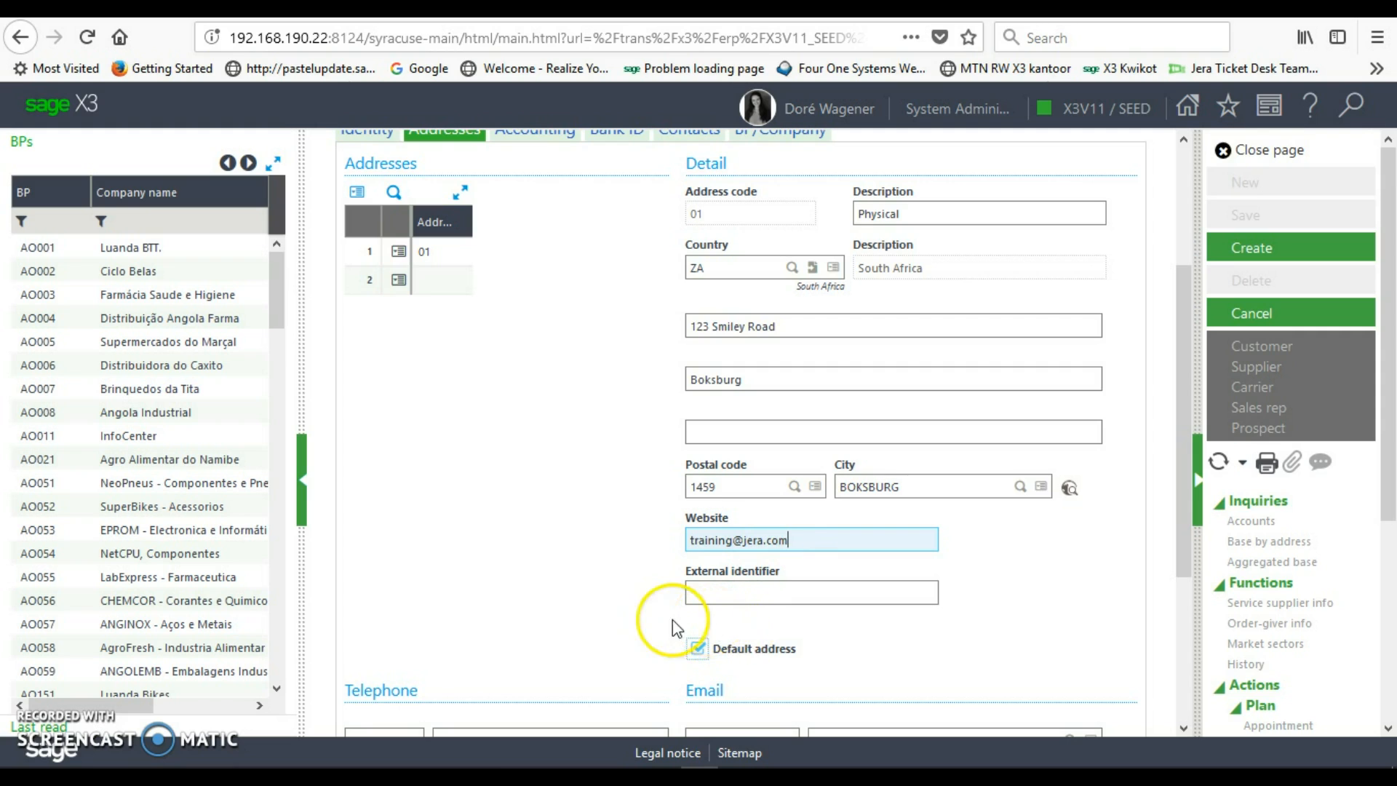
left_click(449, 281)
type("02")
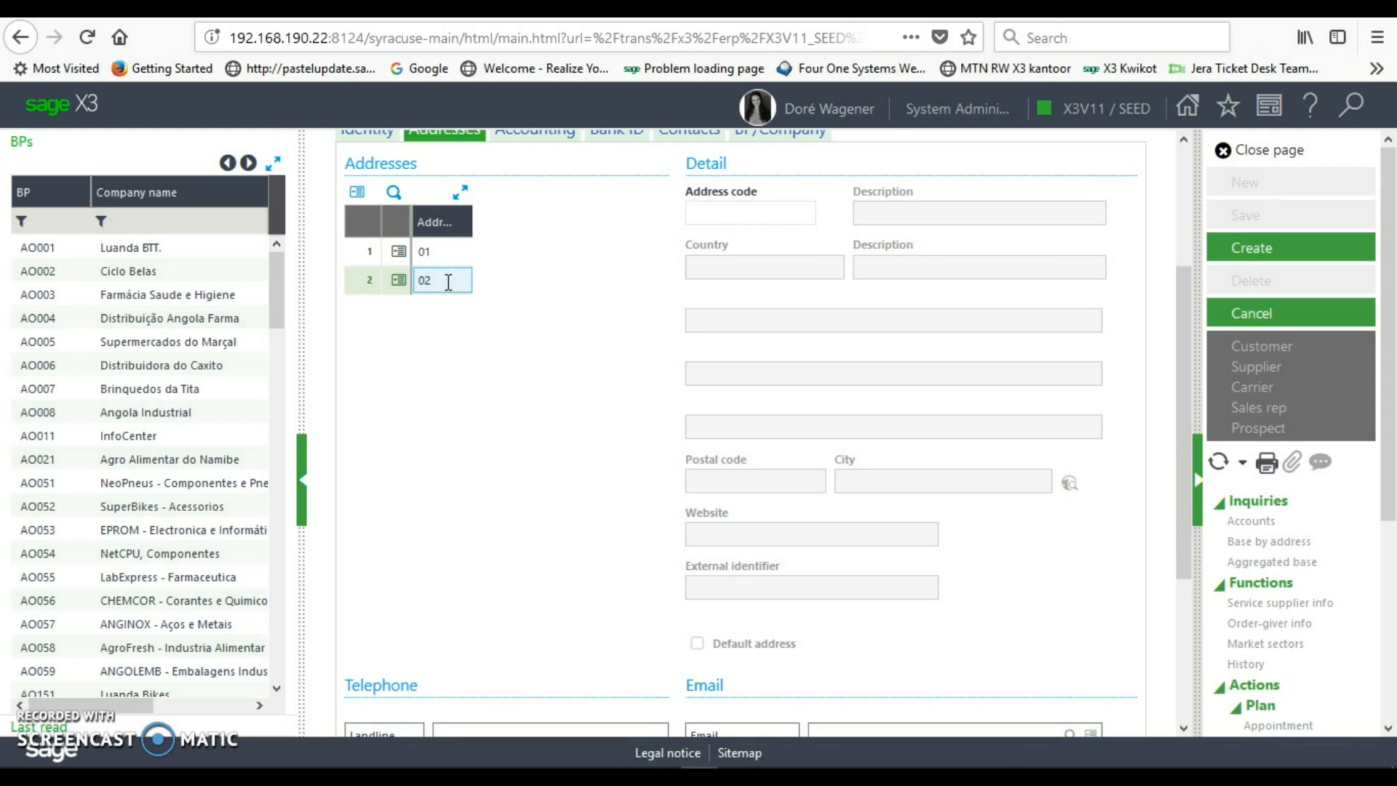
key("Tab")
type("Pos")
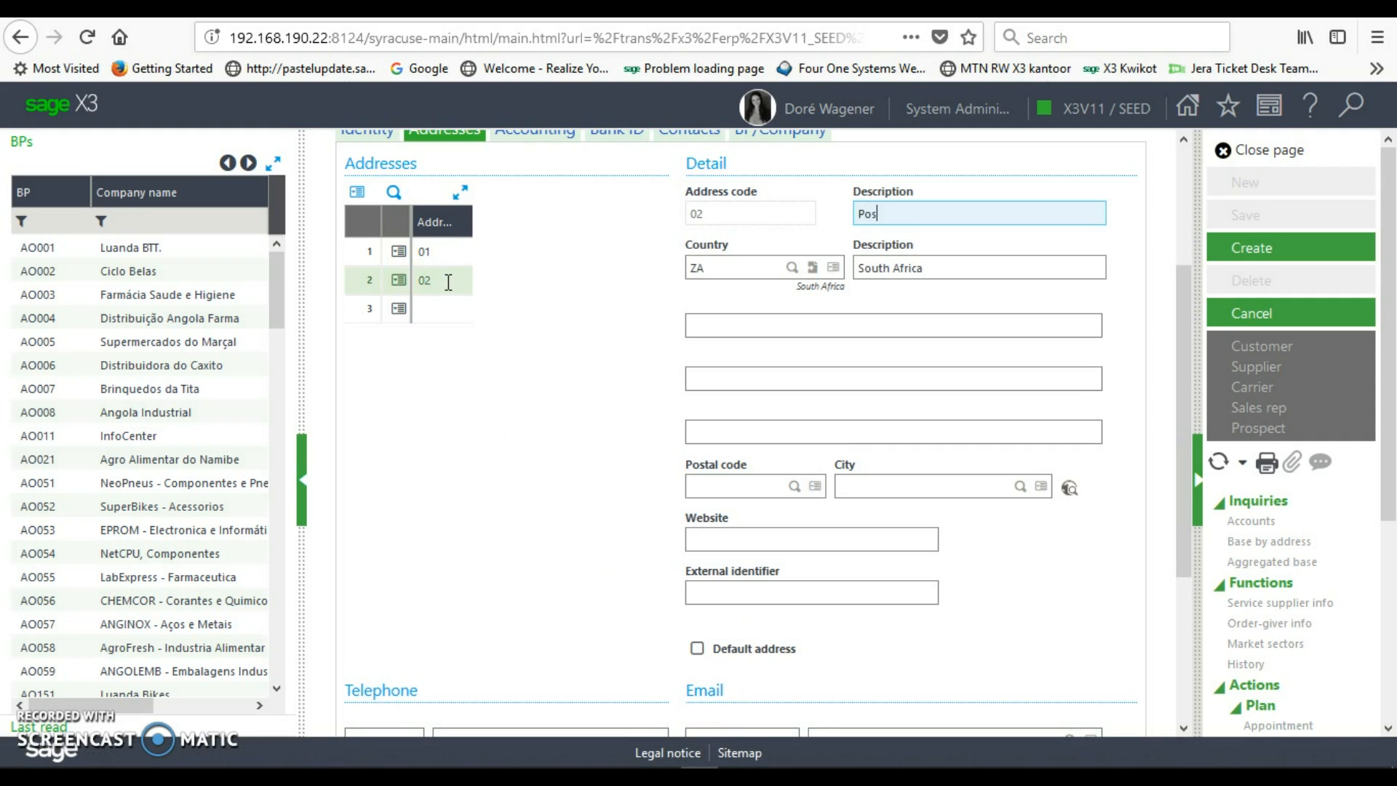
type("tal")
key("Tab")
key("Tab")
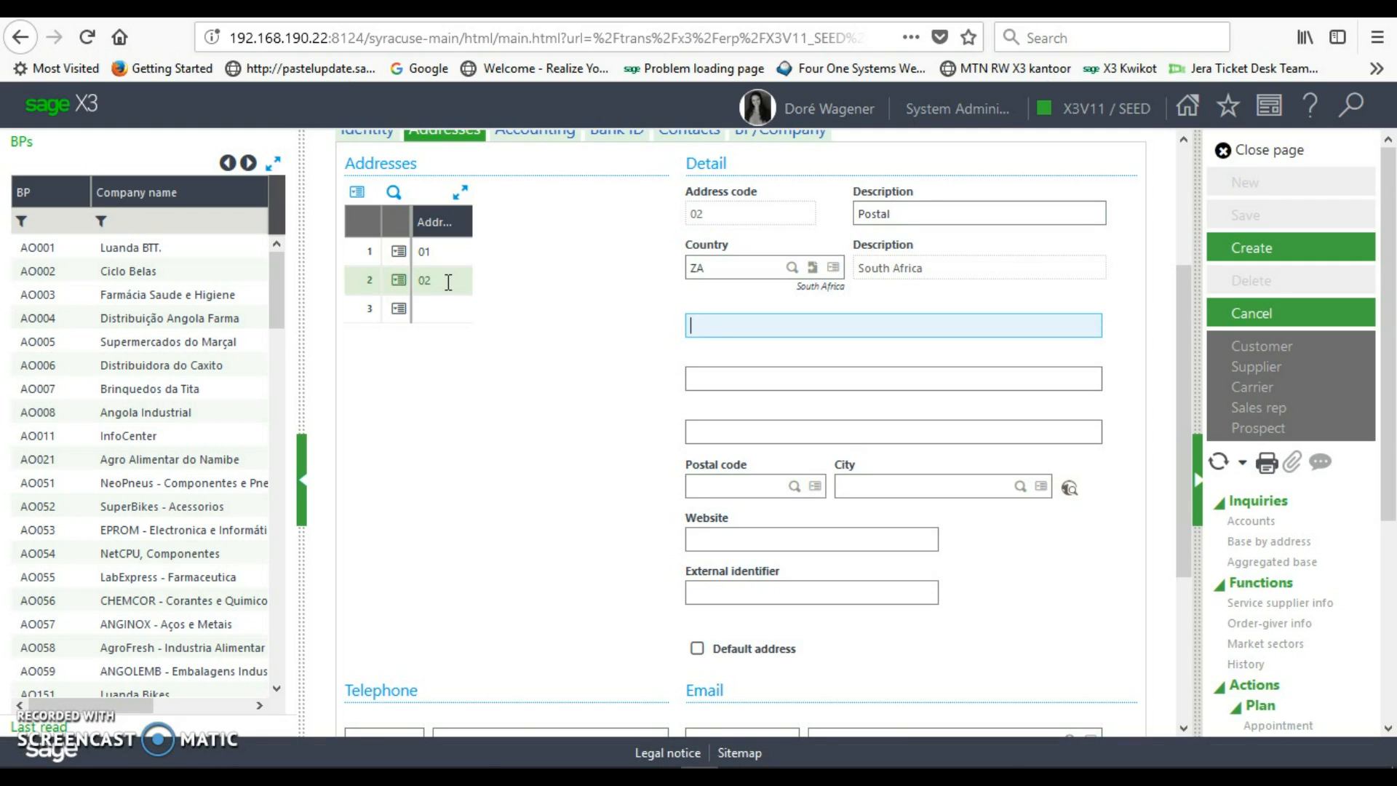
type("PO BOx 234")
key("Tab")
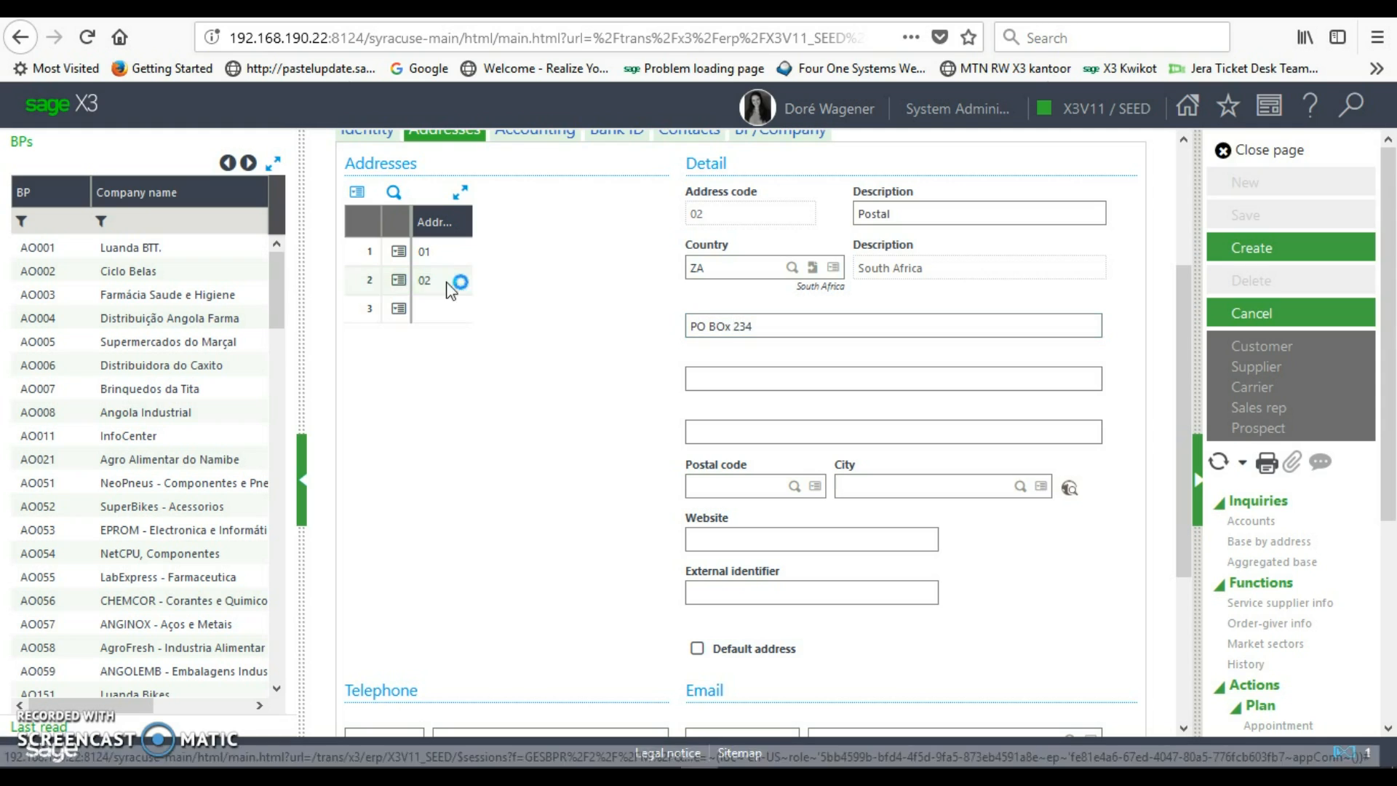
key("Tab")
type("B")
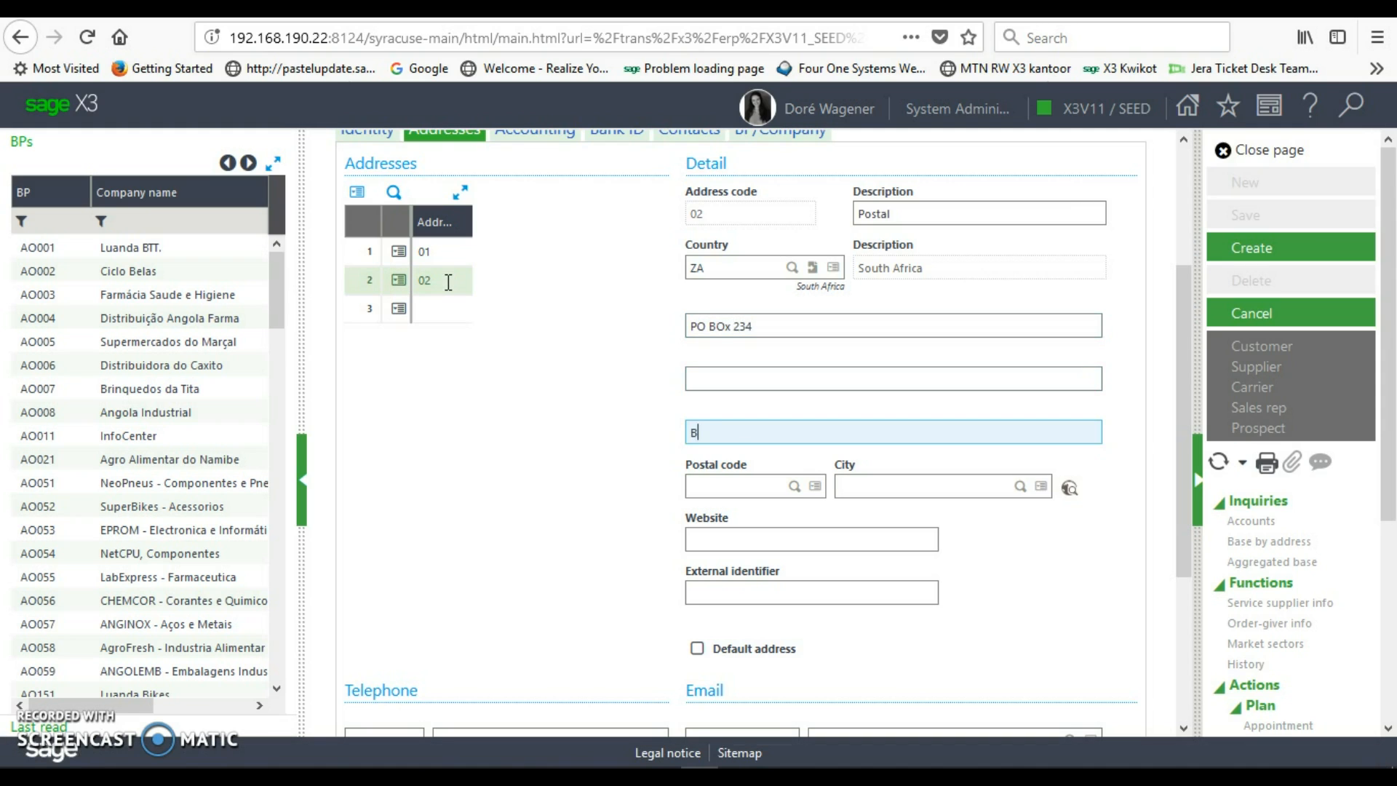
type("oksburg")
- Set postal code 1459 and city BOKSBURG, and make address 02 the default
key("Tab")
type("1459")
key("Tab")
type("BOKSBURG")
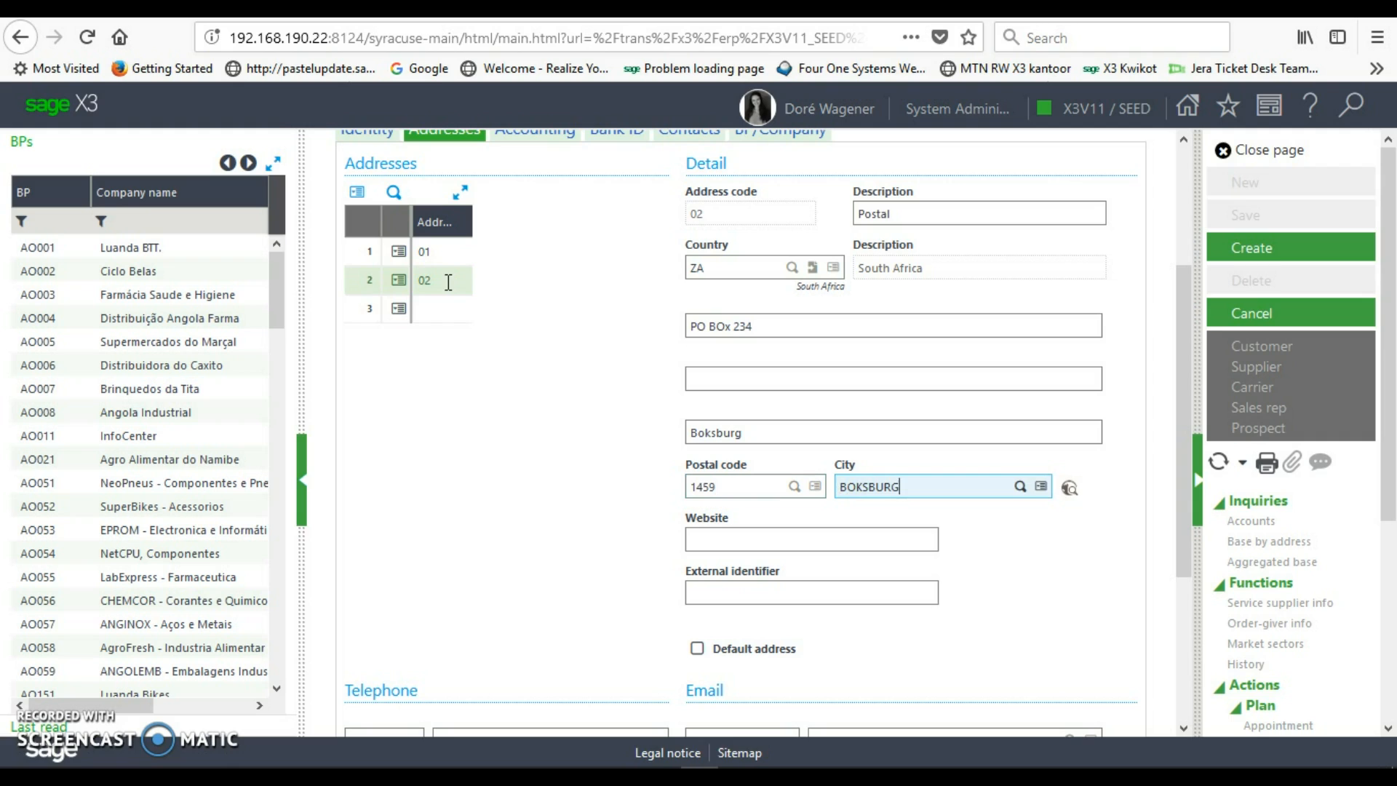
key("Tab")
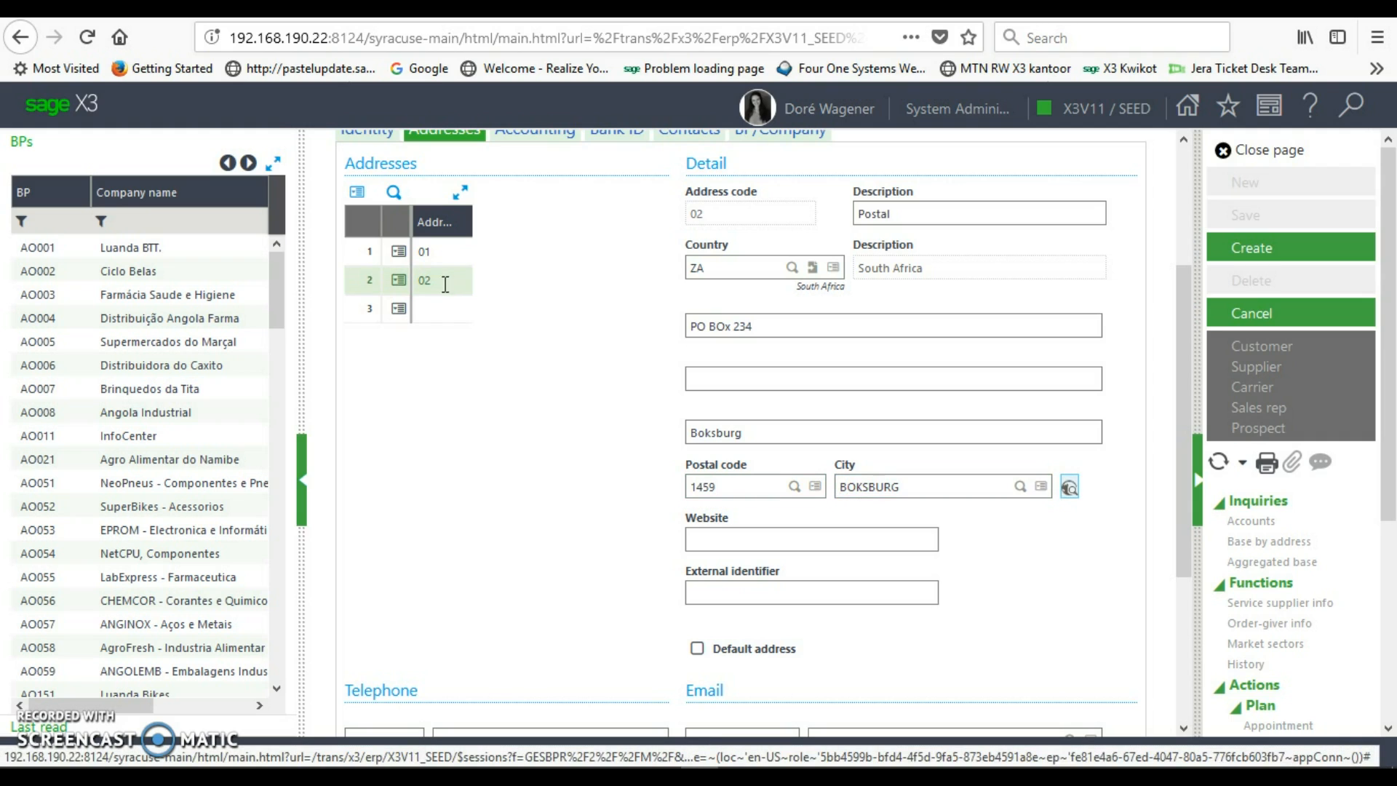
left_click(698, 651)
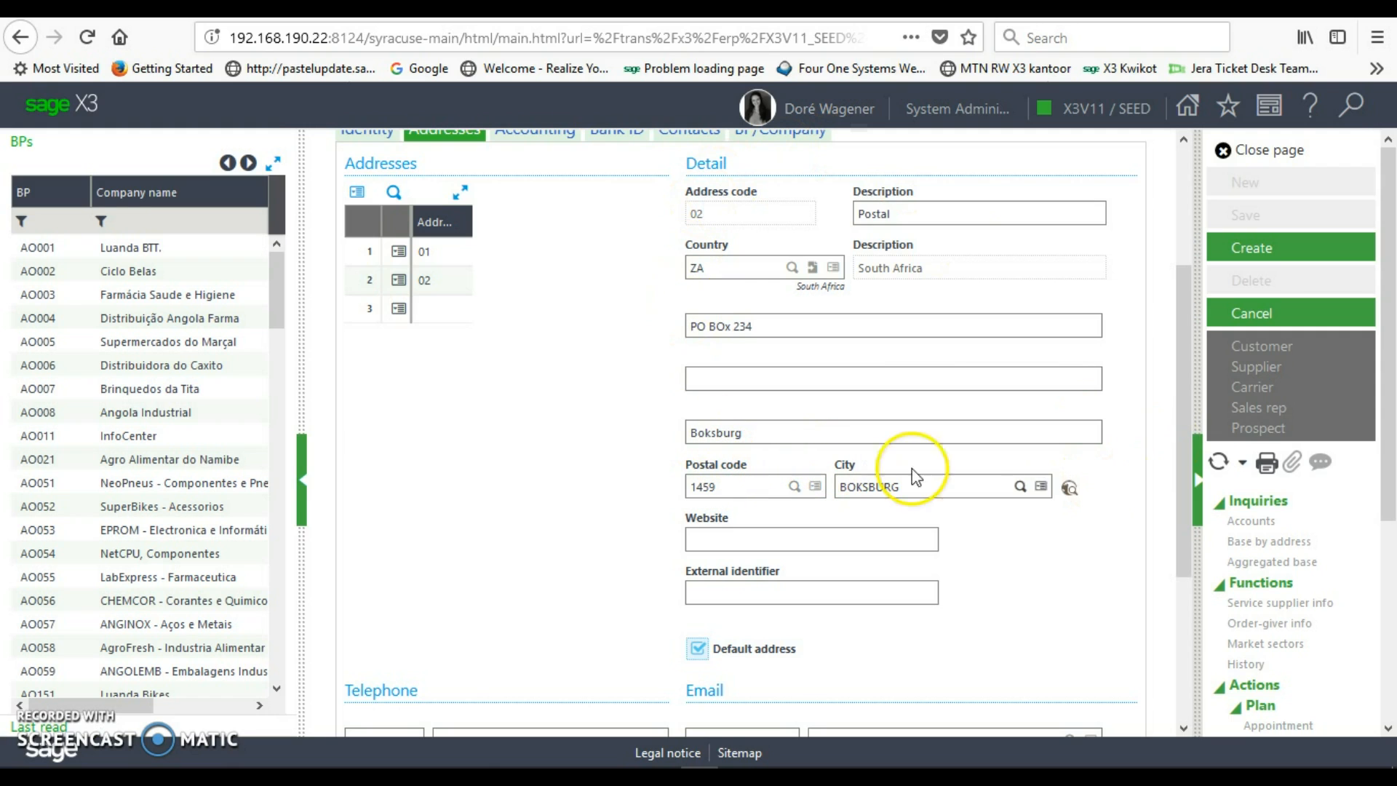
left_click_drag(1181, 504, 1210, 624)
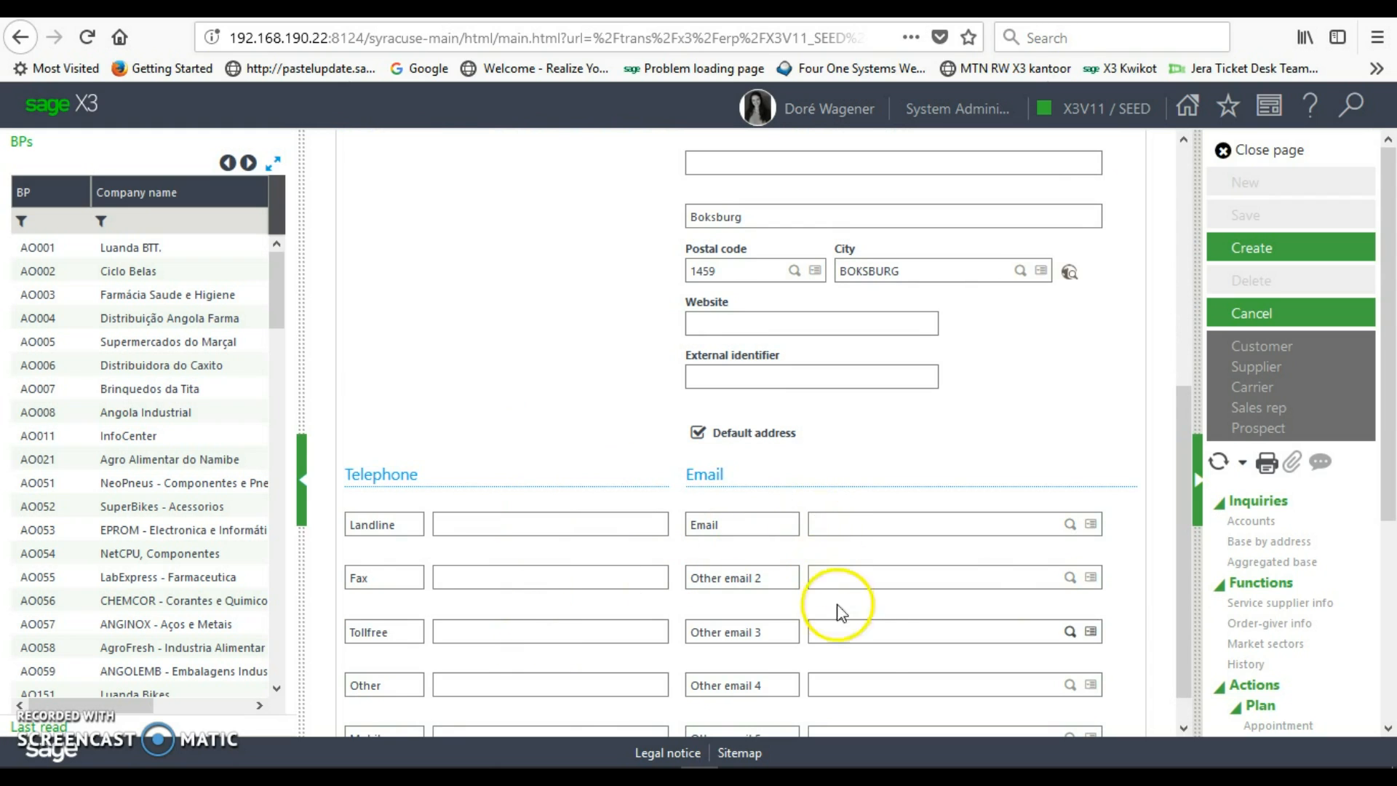
left_click_drag(1191, 606, 1177, 374)
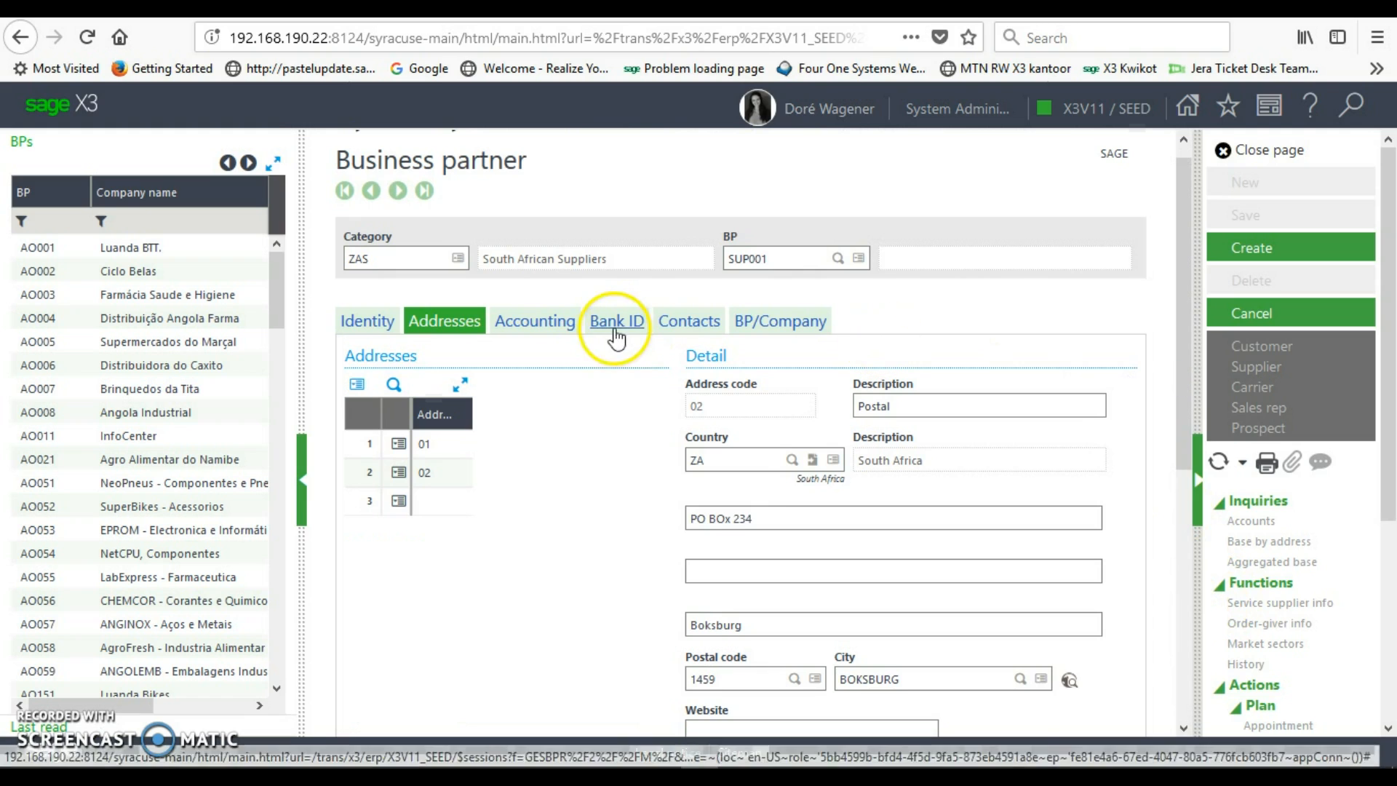
- Review the LOCAL accounting code and report access code, then show the bank ID details
left_click(560, 329)
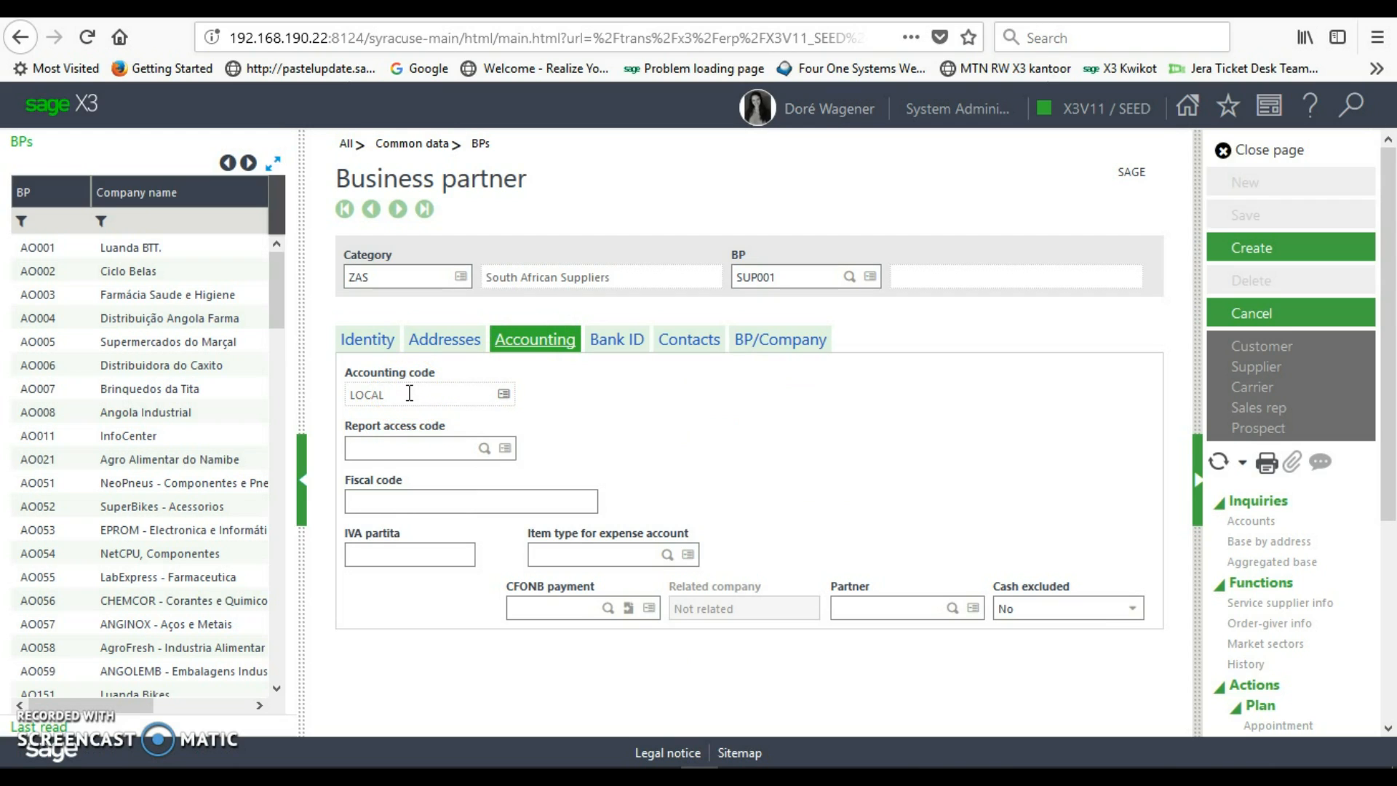
left_click(372, 277)
left_click(385, 386)
left_click(408, 447)
left_click(617, 341)
left_click(474, 457)
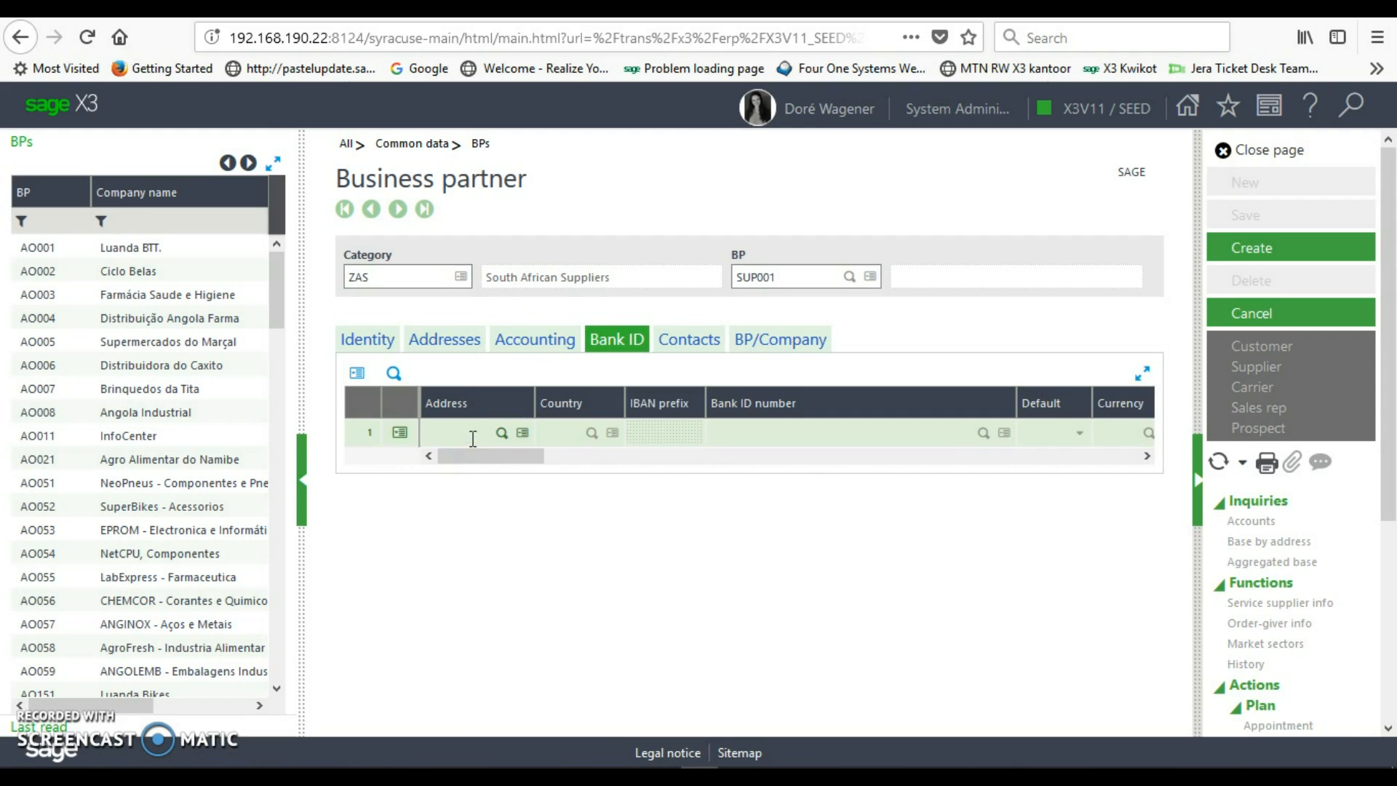
- Start bank line 1 for address 02 with the bank account number, default Yes
left_click(473, 435)
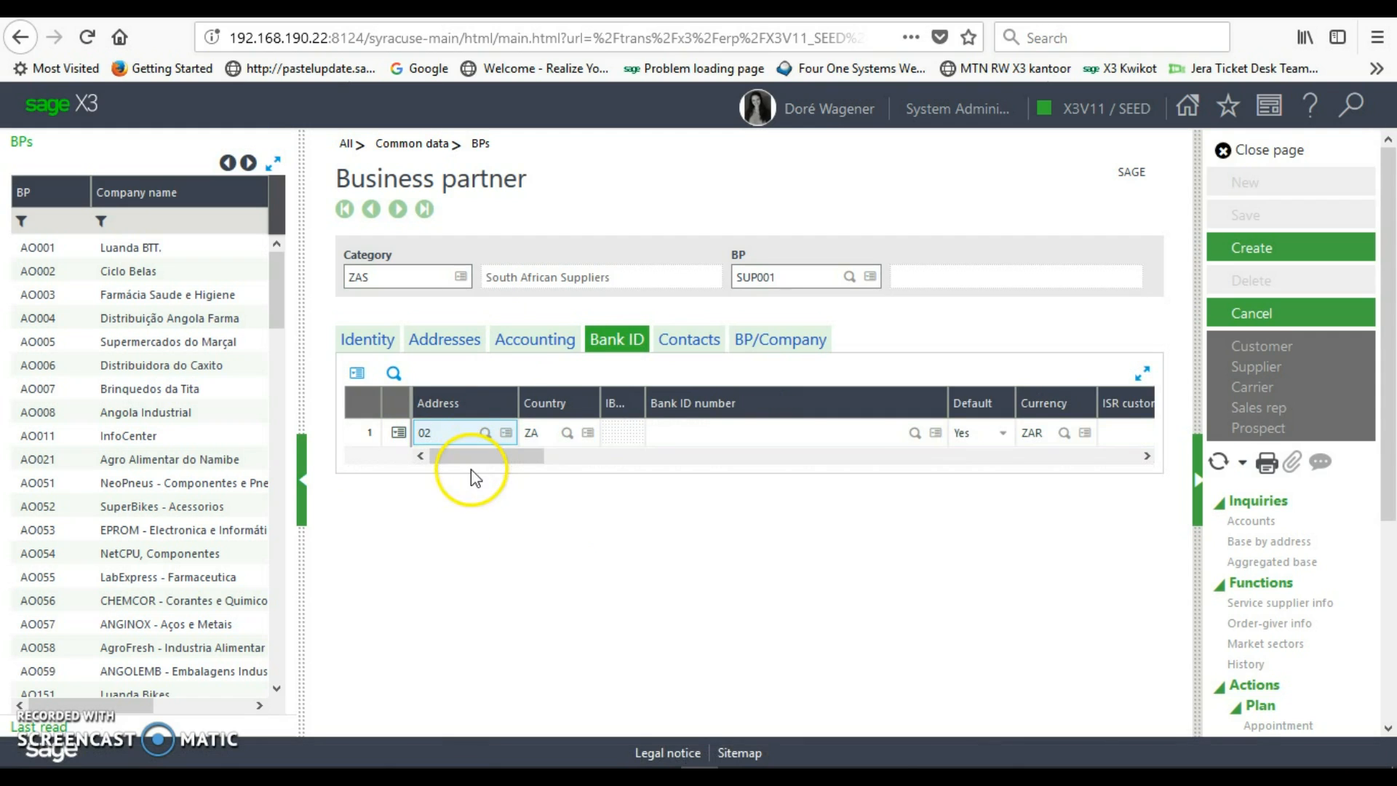
left_click_drag(473, 463, 428, 475)
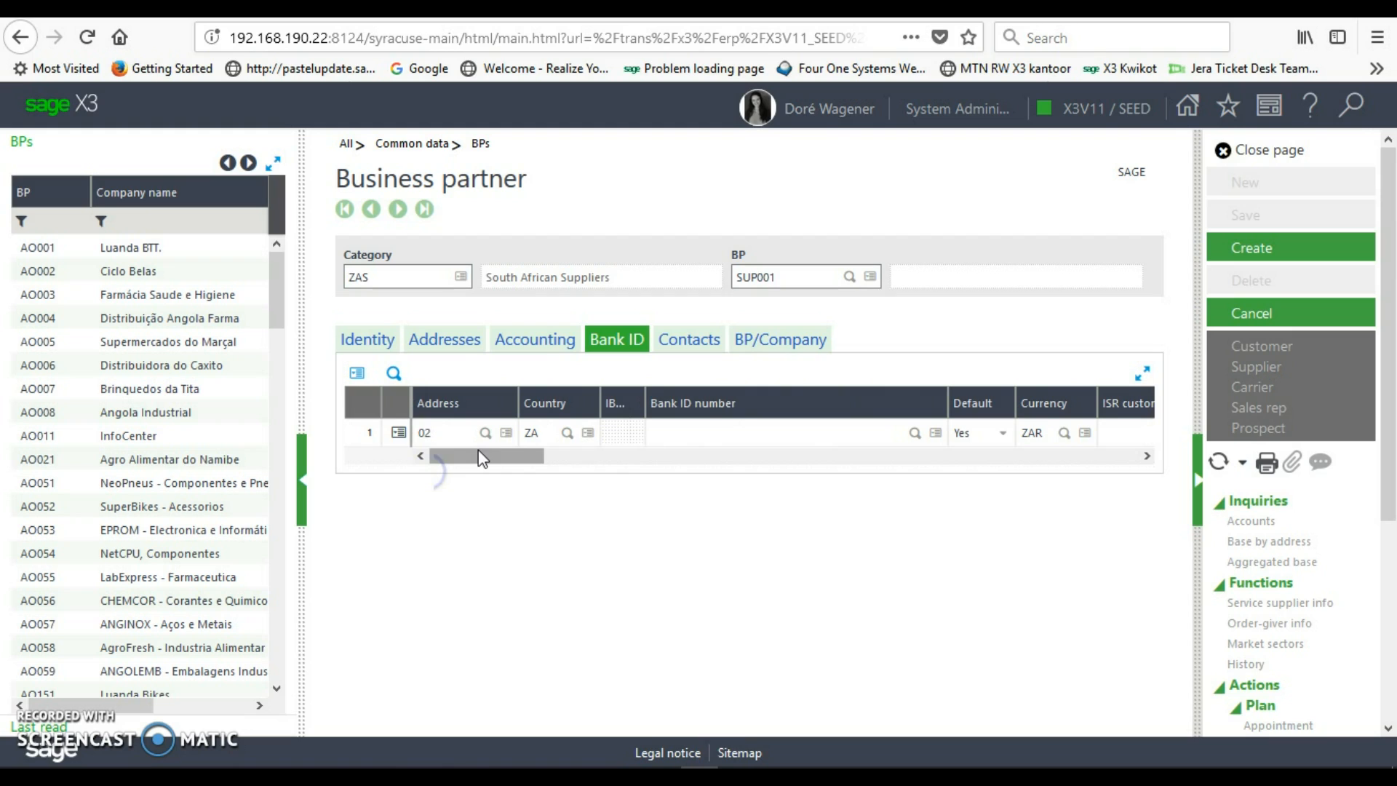
left_click(663, 432)
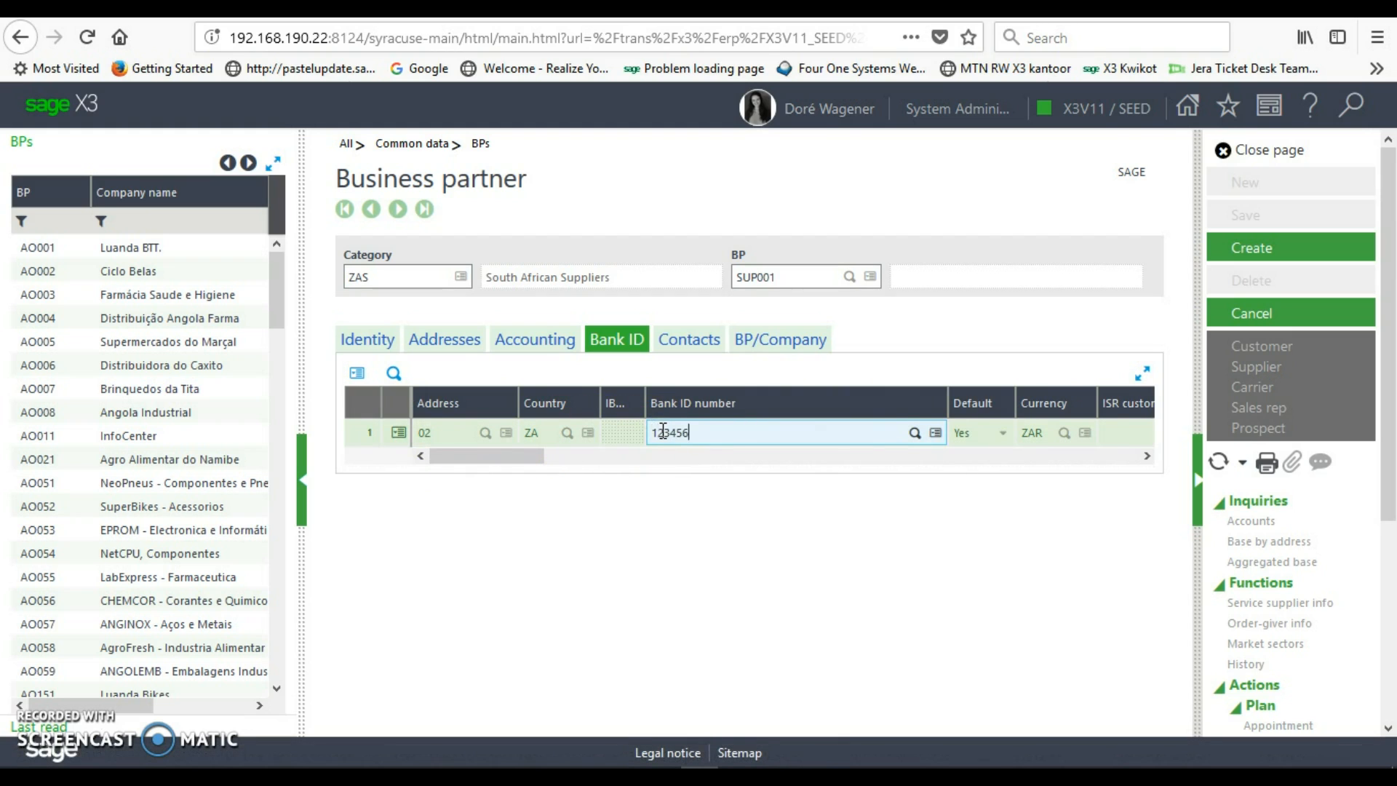
type("1234567890")
key("Tab")
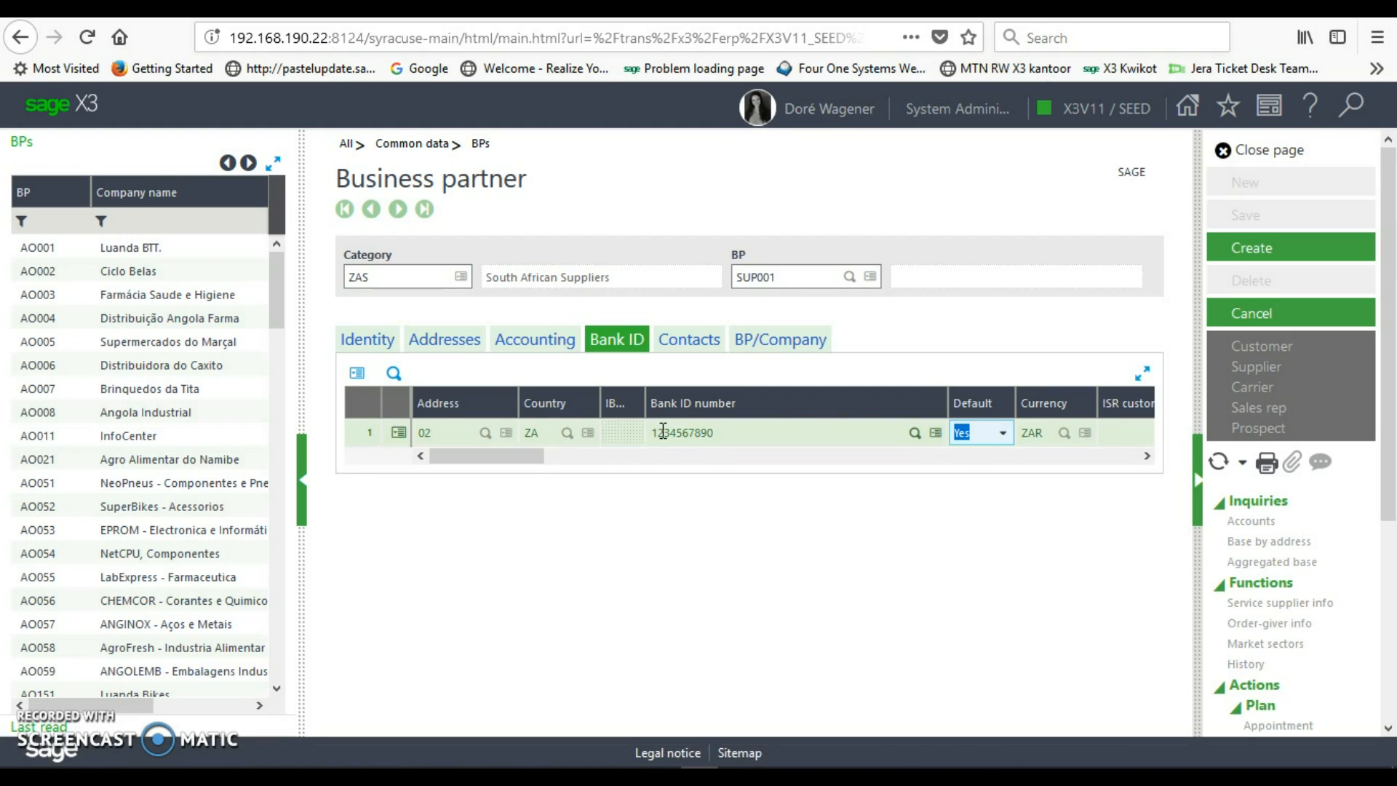
key("Tab")
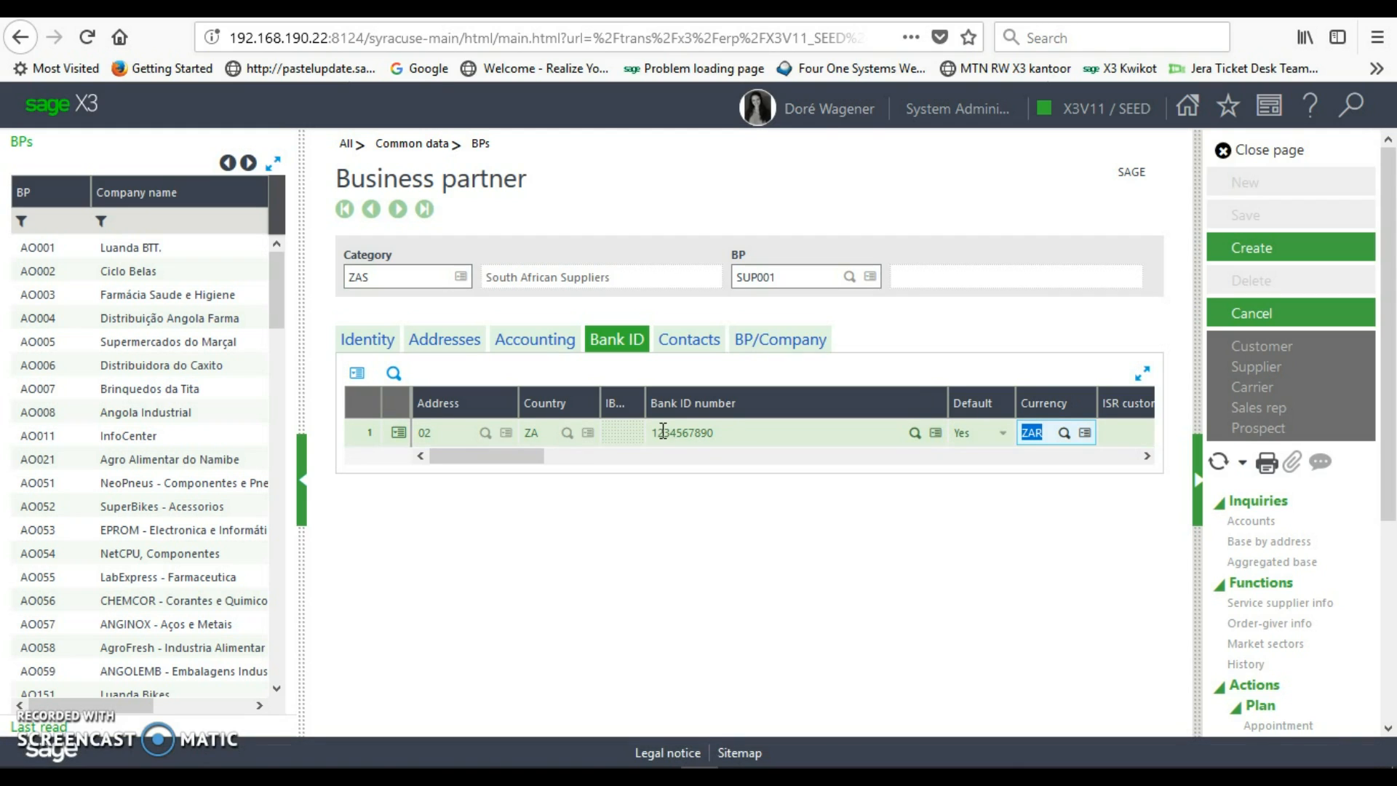
- Keep currency ZAR and nonresident No, set paying bank FNB and beneficiary Training test
left_click(687, 435)
key("Tab")
key("Tab")
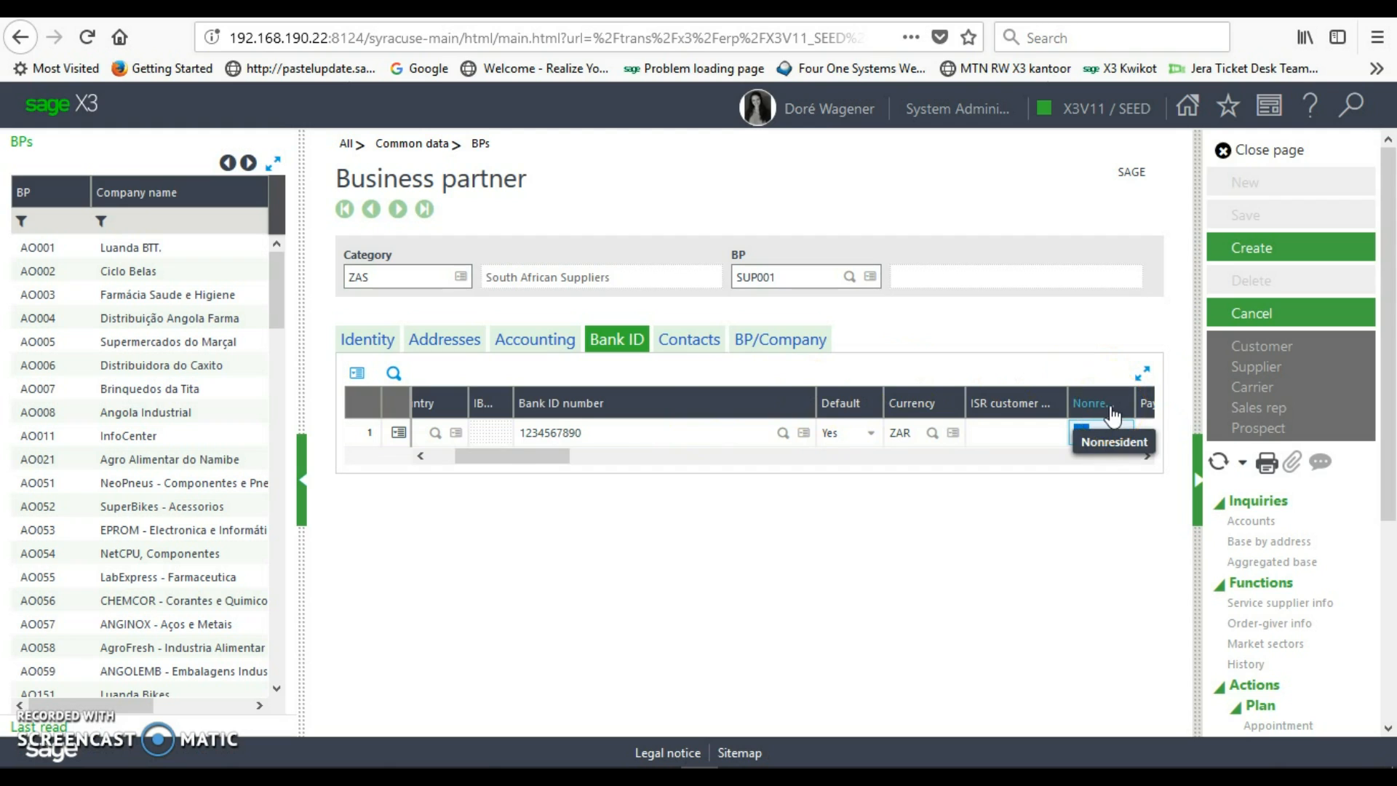
key("Tab")
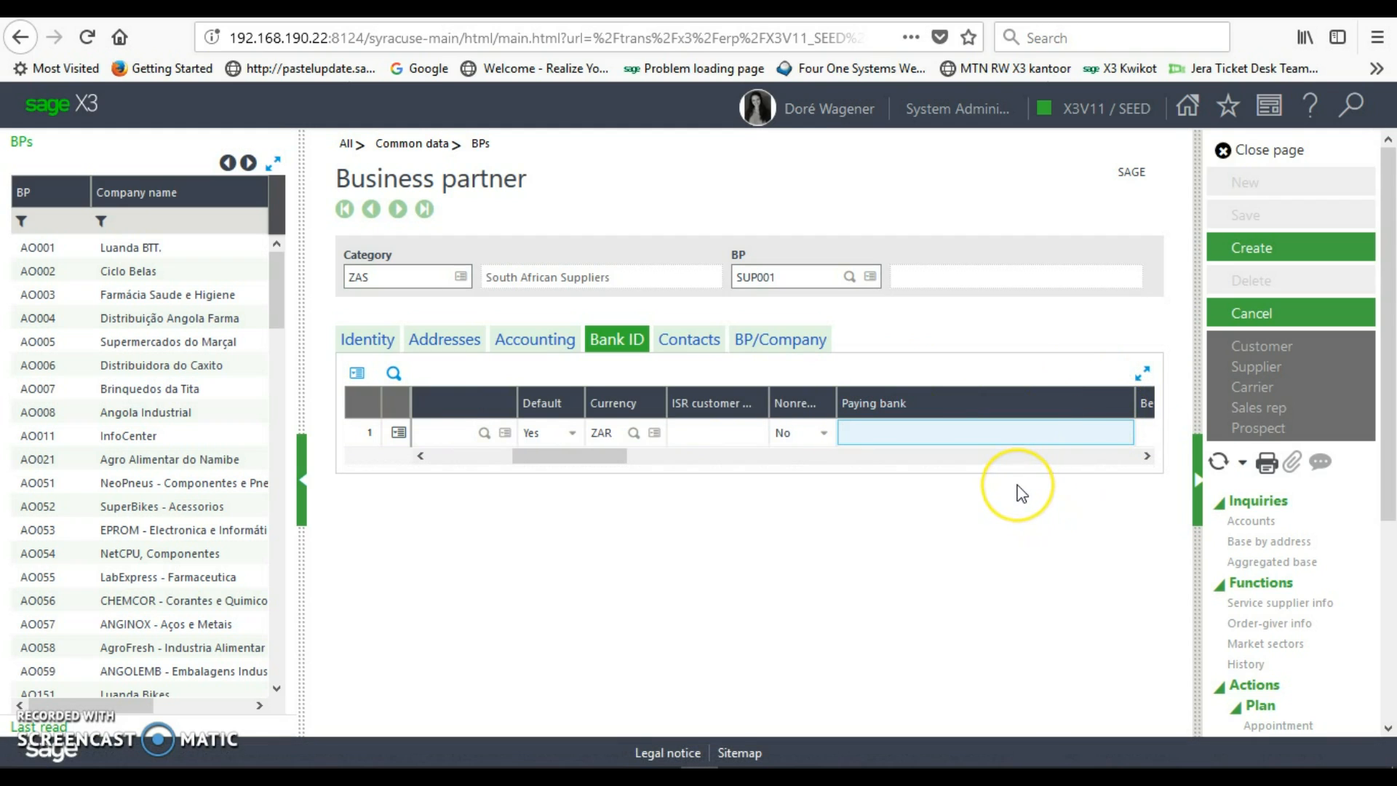
type("FNB")
key("Tab")
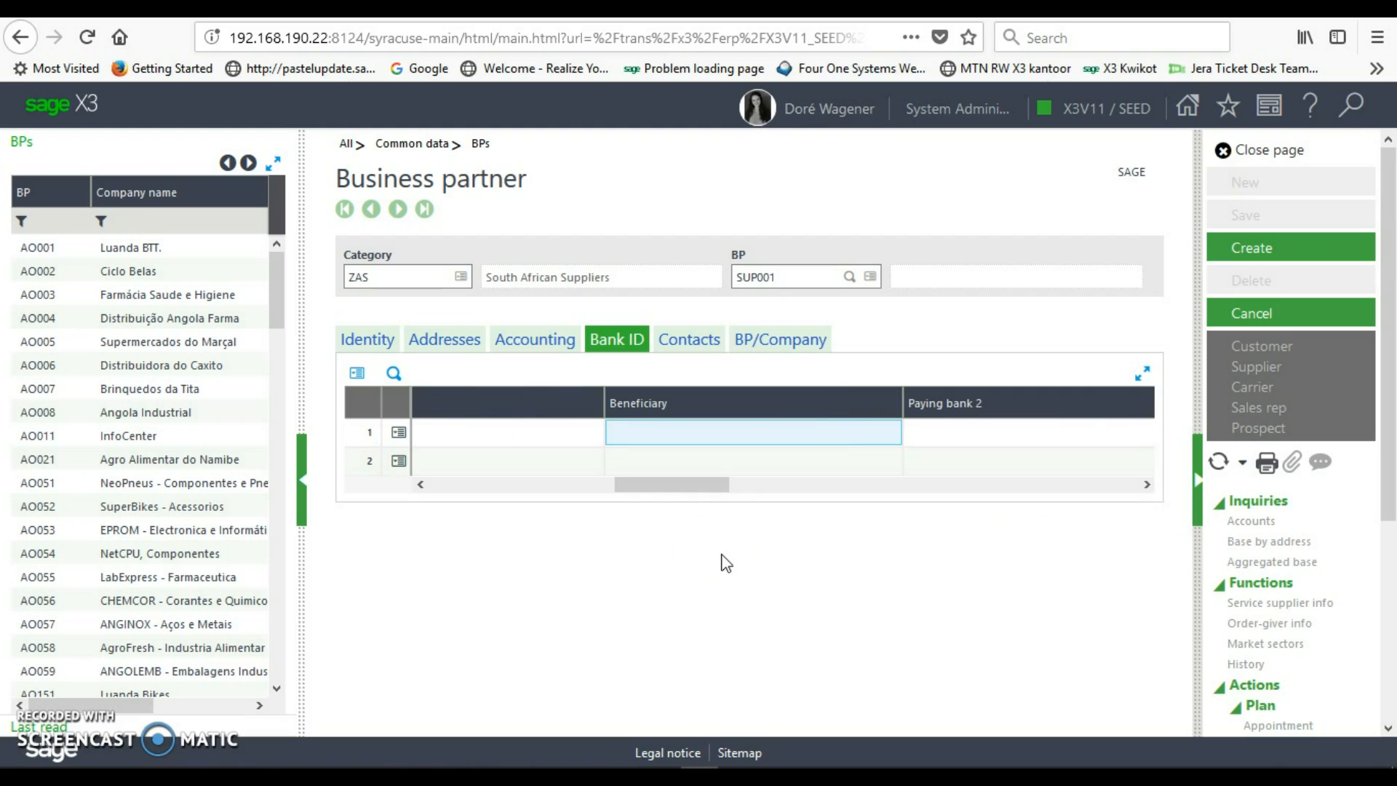
type("Training test")
key("Tab")
key("Tab")
key("Tab")
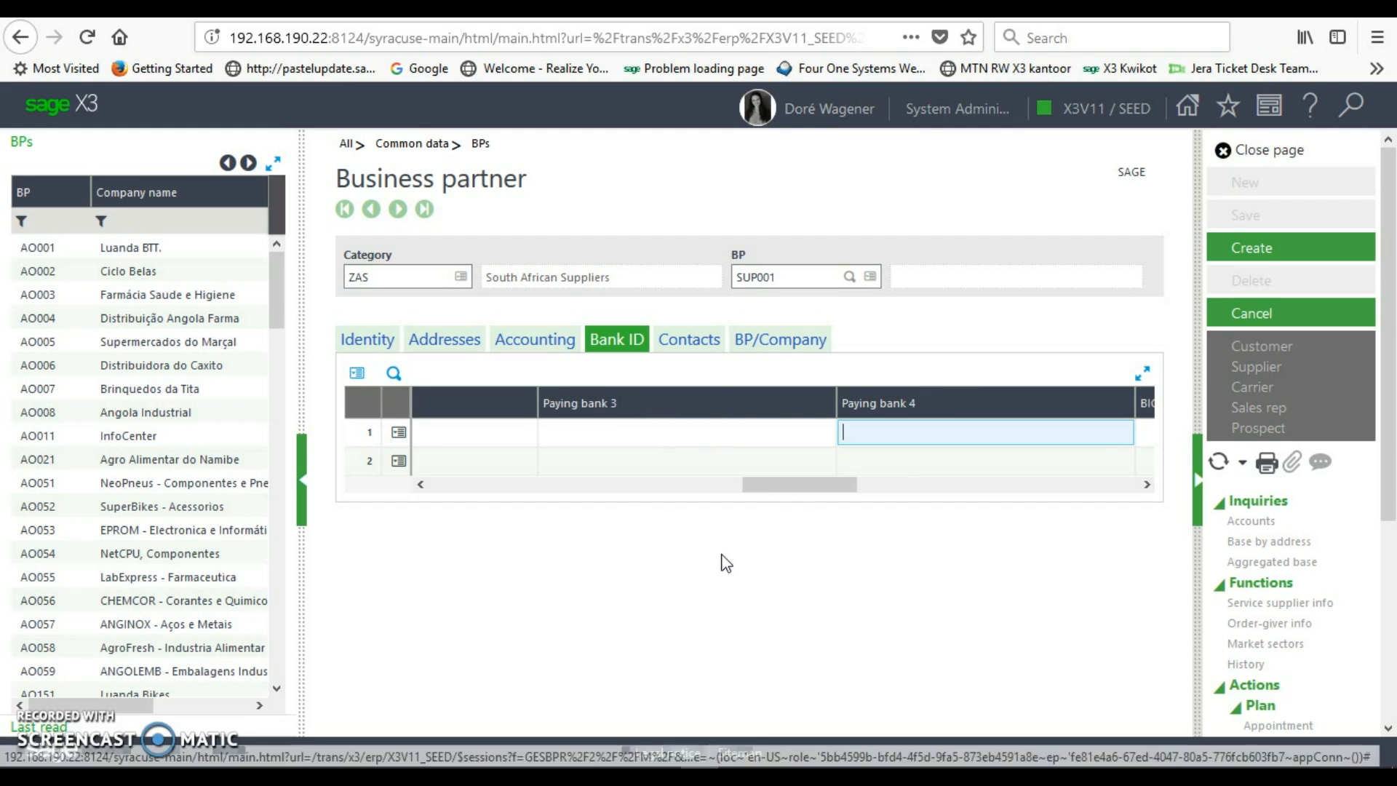
key("Tab")
key("Tab")
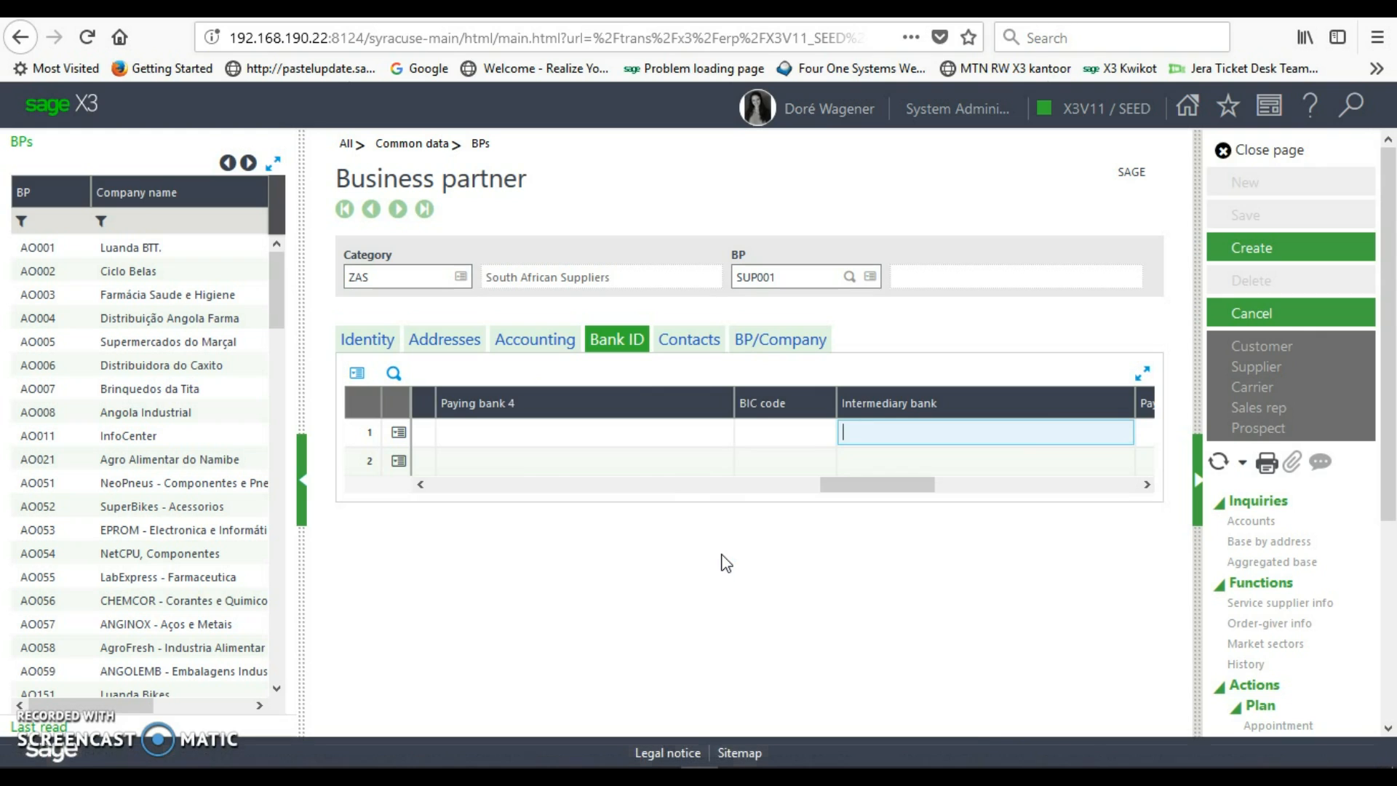
key("Tab")
key("Tab")
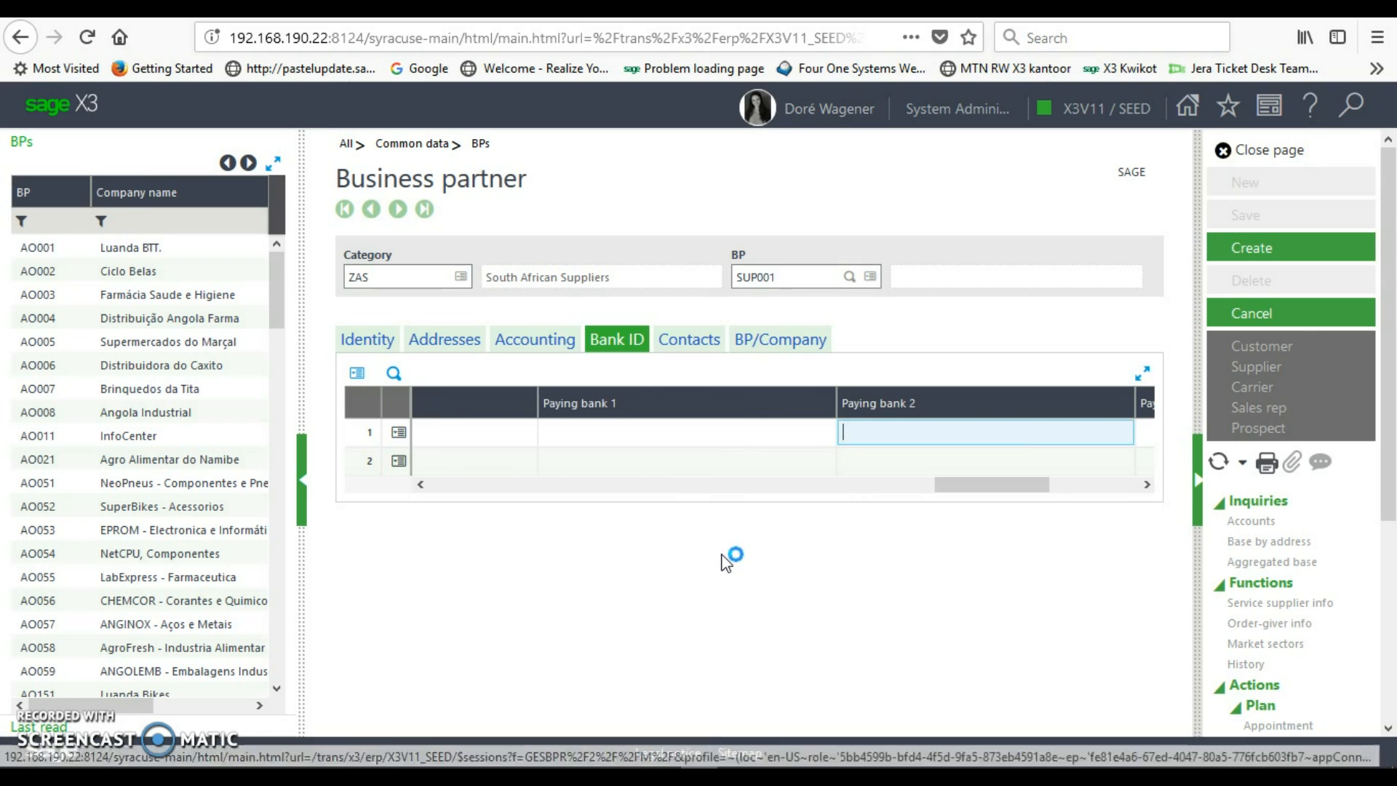
key("Tab")
key("Tab")
key("Tab")
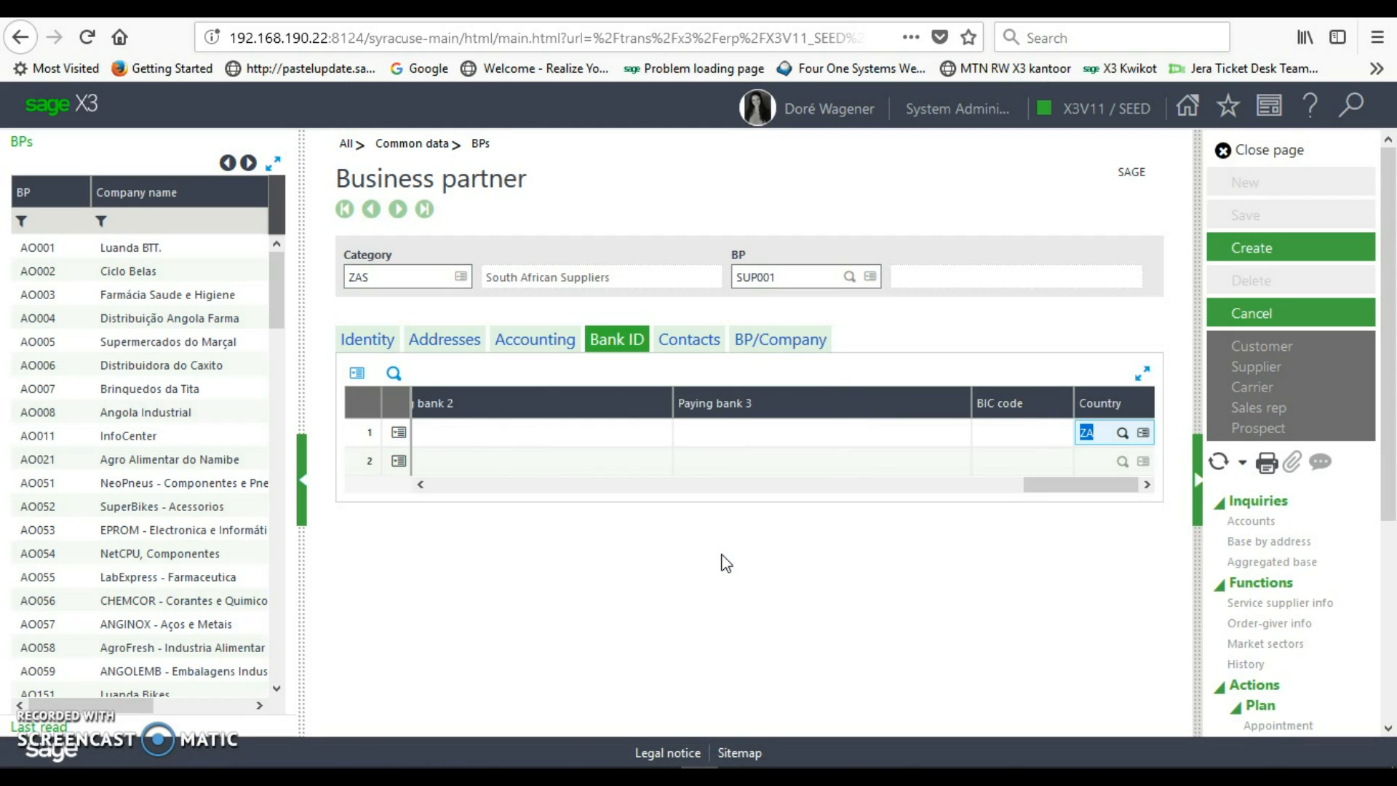
left_click(689, 348)
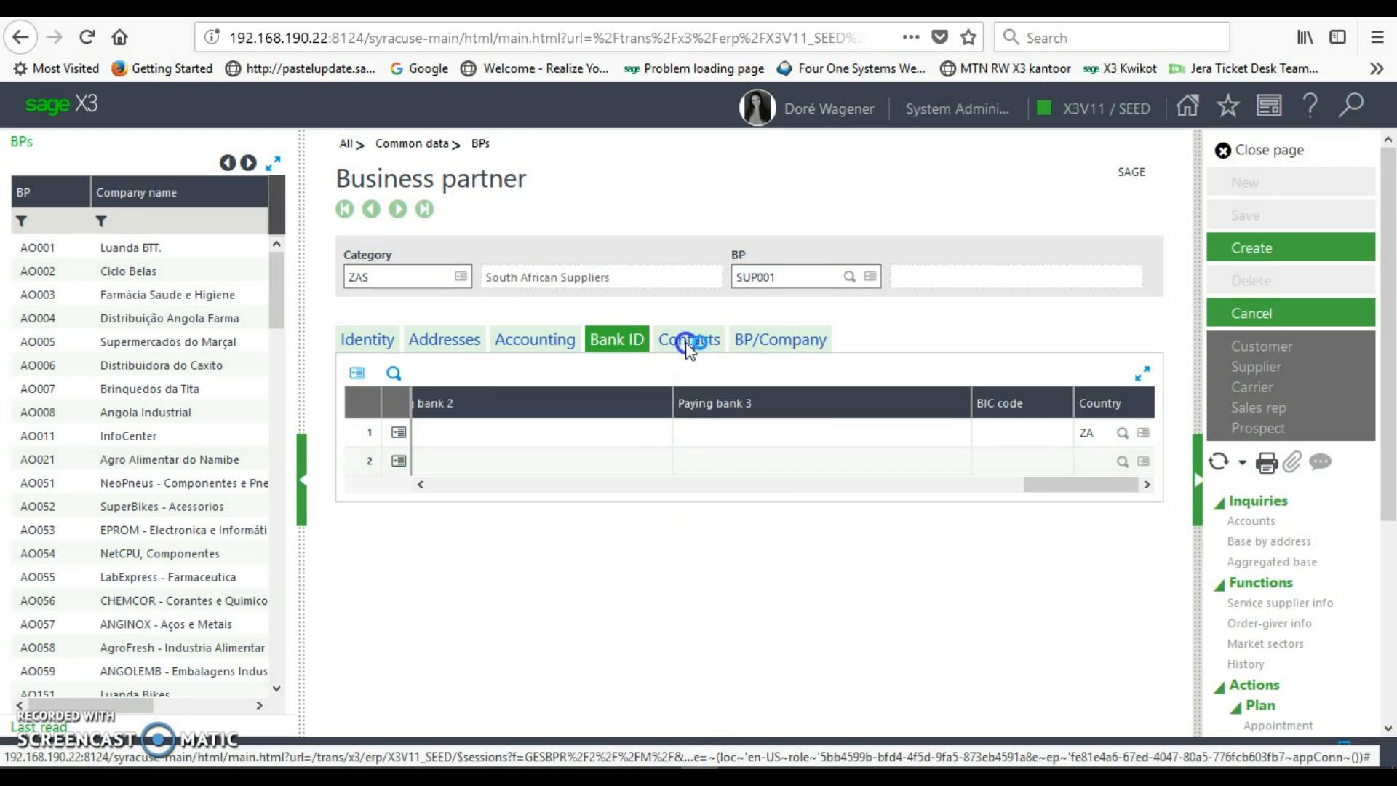
- Add contact 01 with the contact's last name and first name
left_click(496, 463)
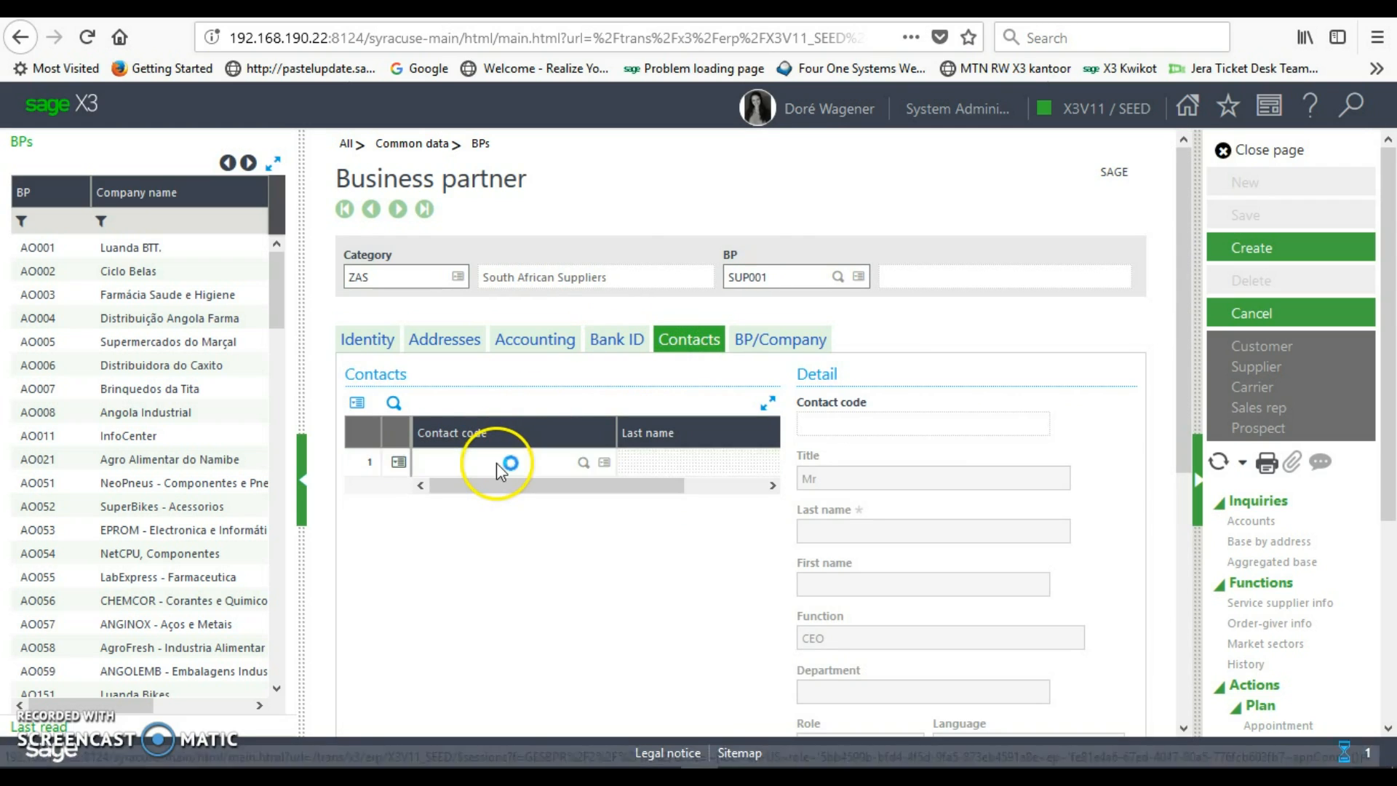
type("01")
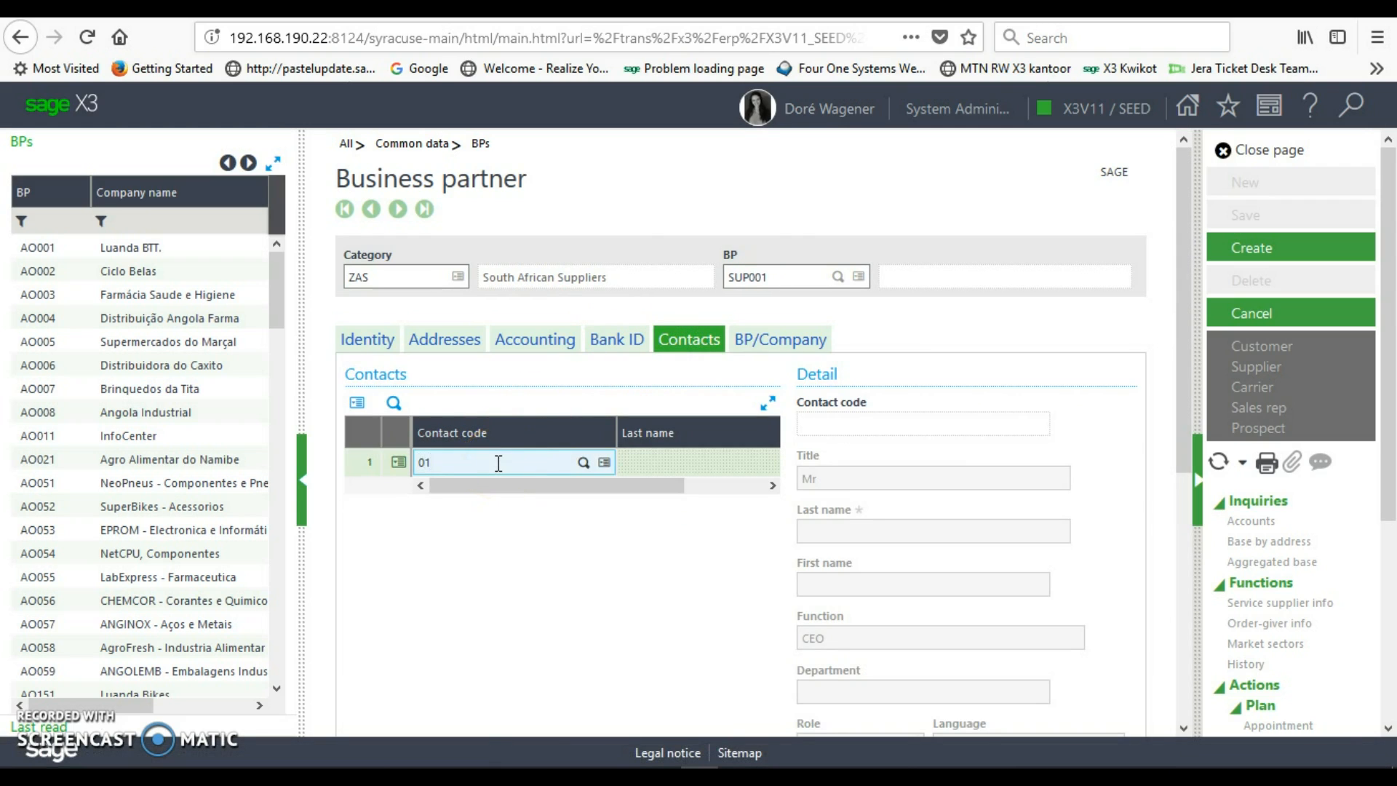
key("Tab")
key("Tab")
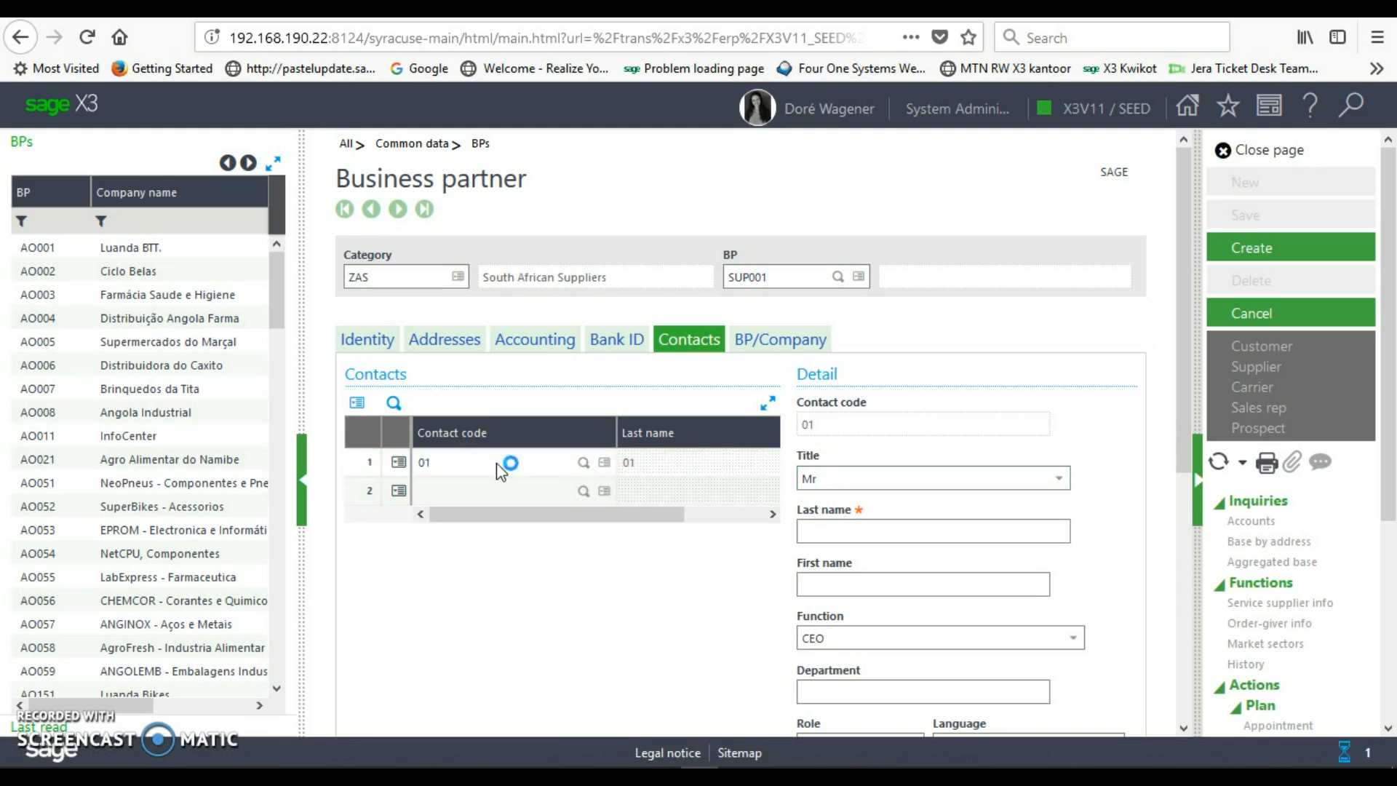
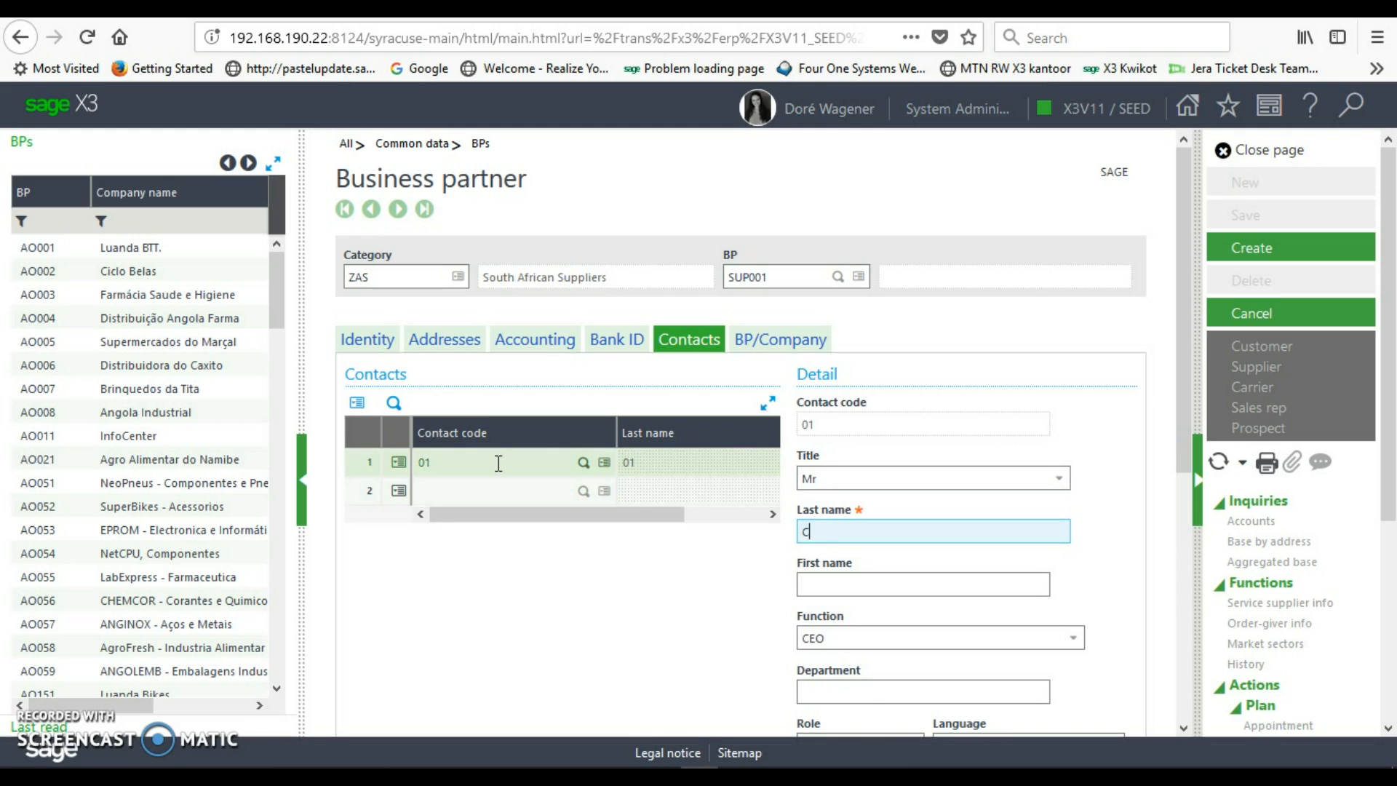
key("Tab")
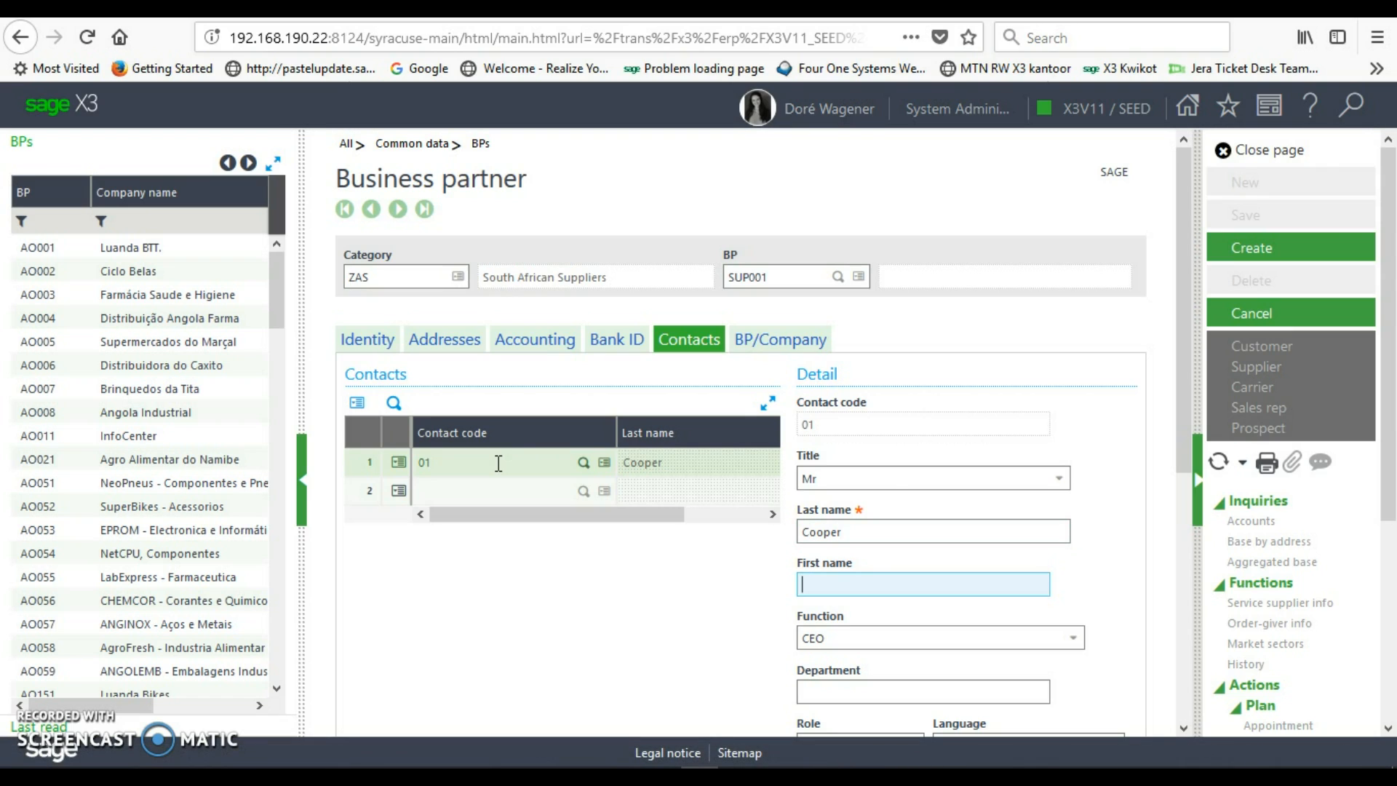
- Fill in contact 01's e-mail address
left_click_drag(1182, 405, 1200, 555)
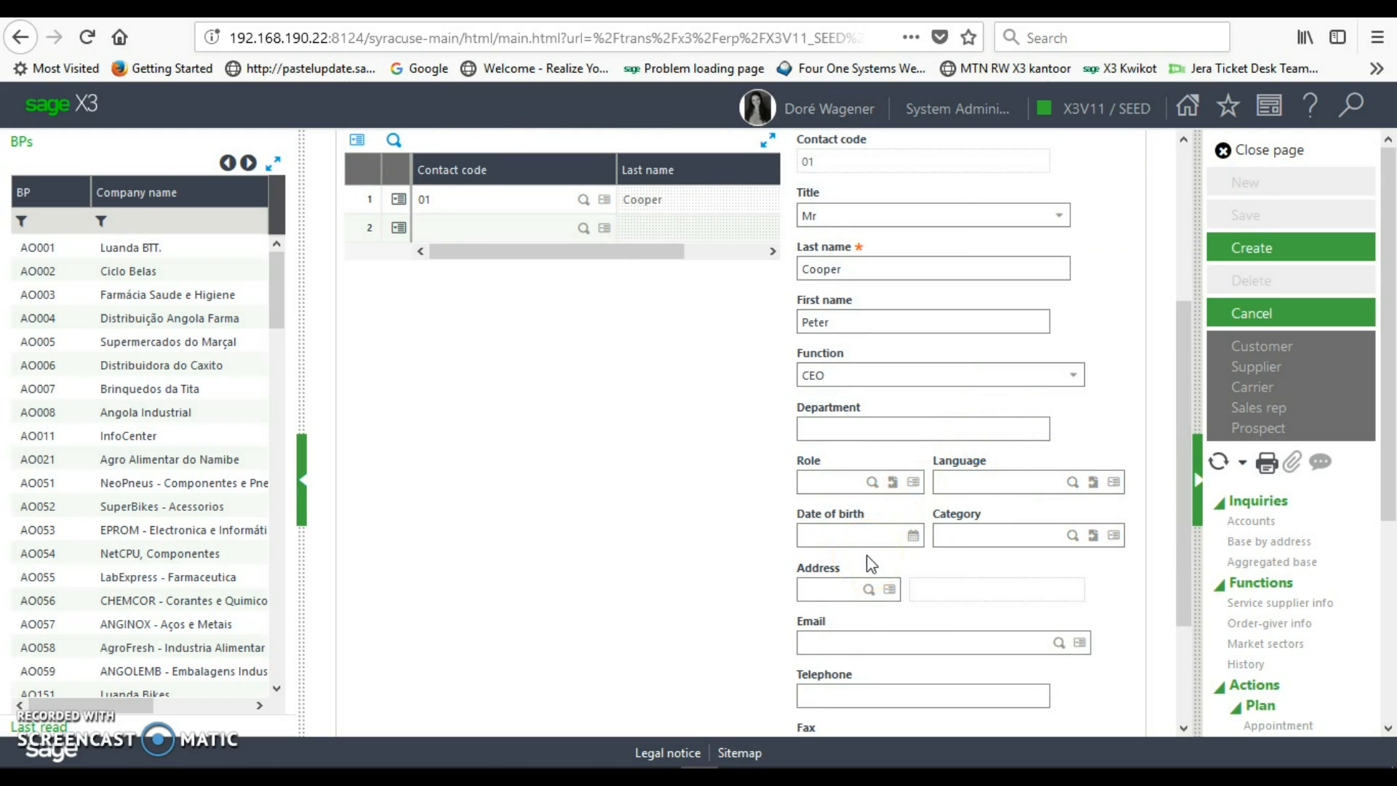
left_click(856, 644)
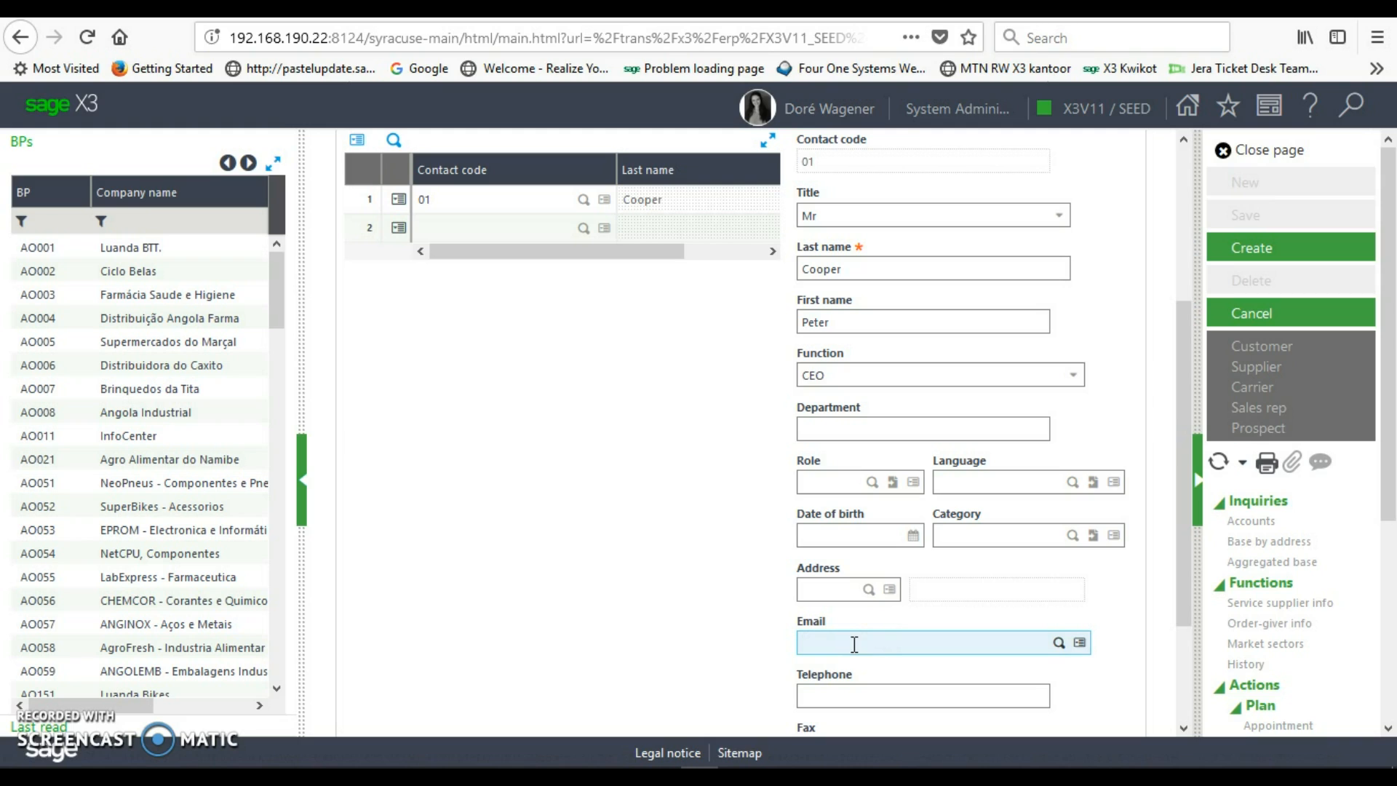
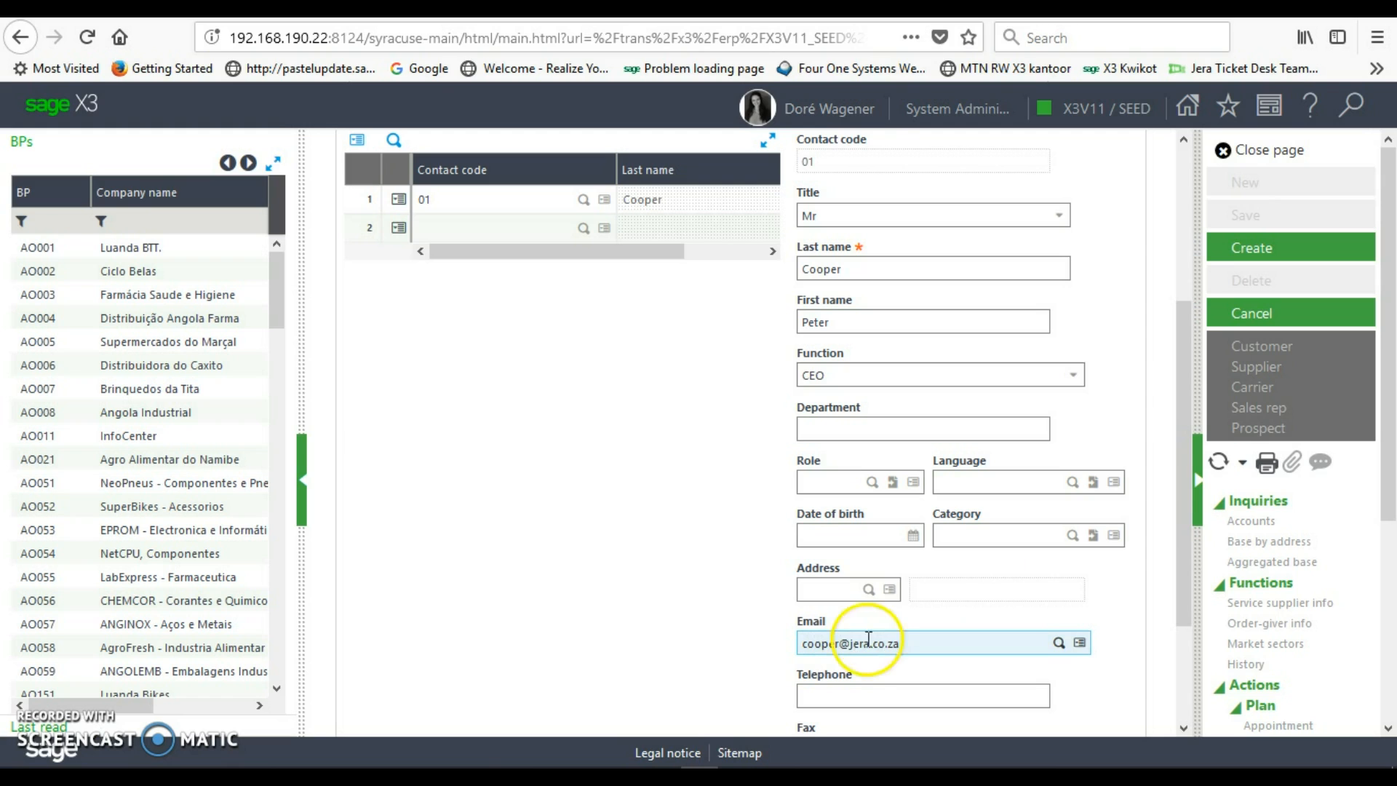
left_click_drag(1184, 499, 1208, 619)
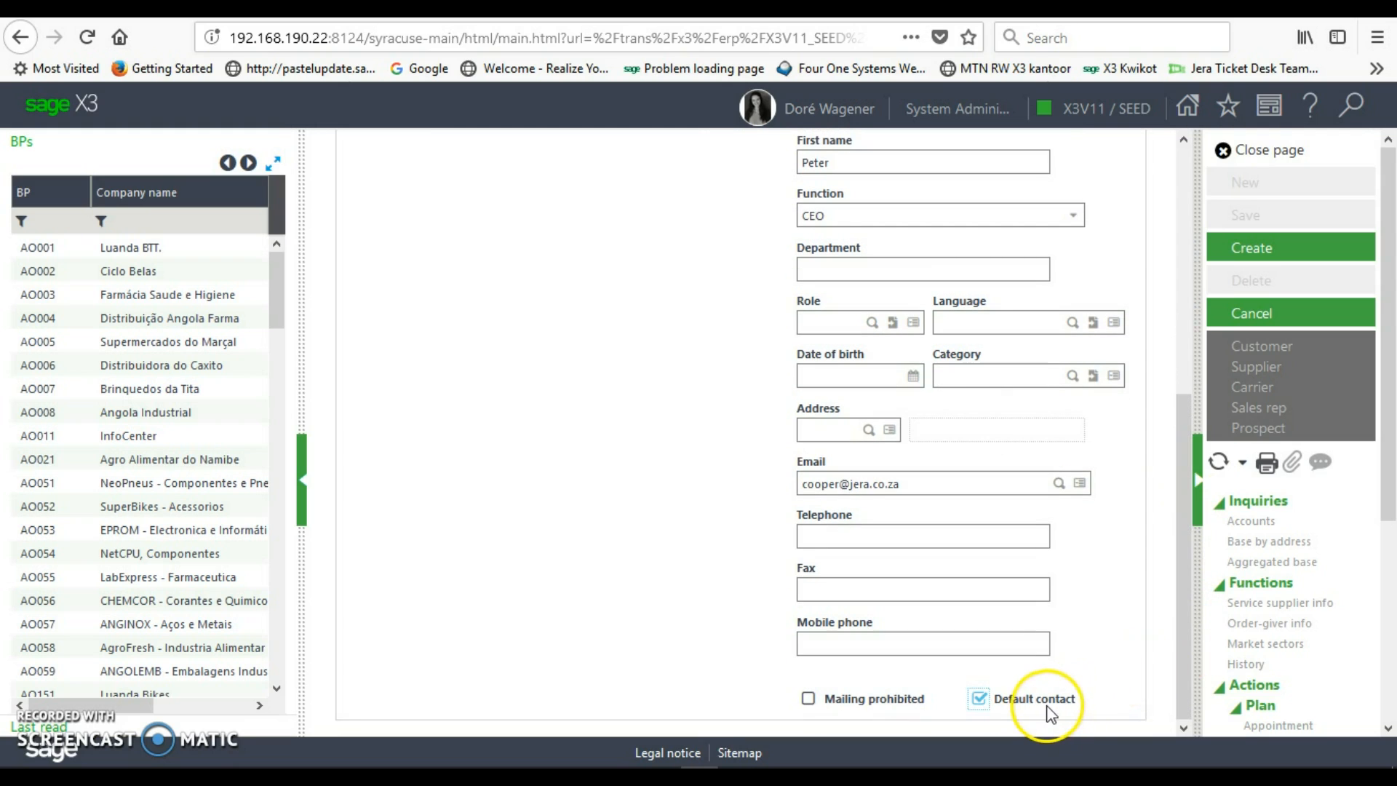
left_click_drag(1181, 657, 1165, 375)
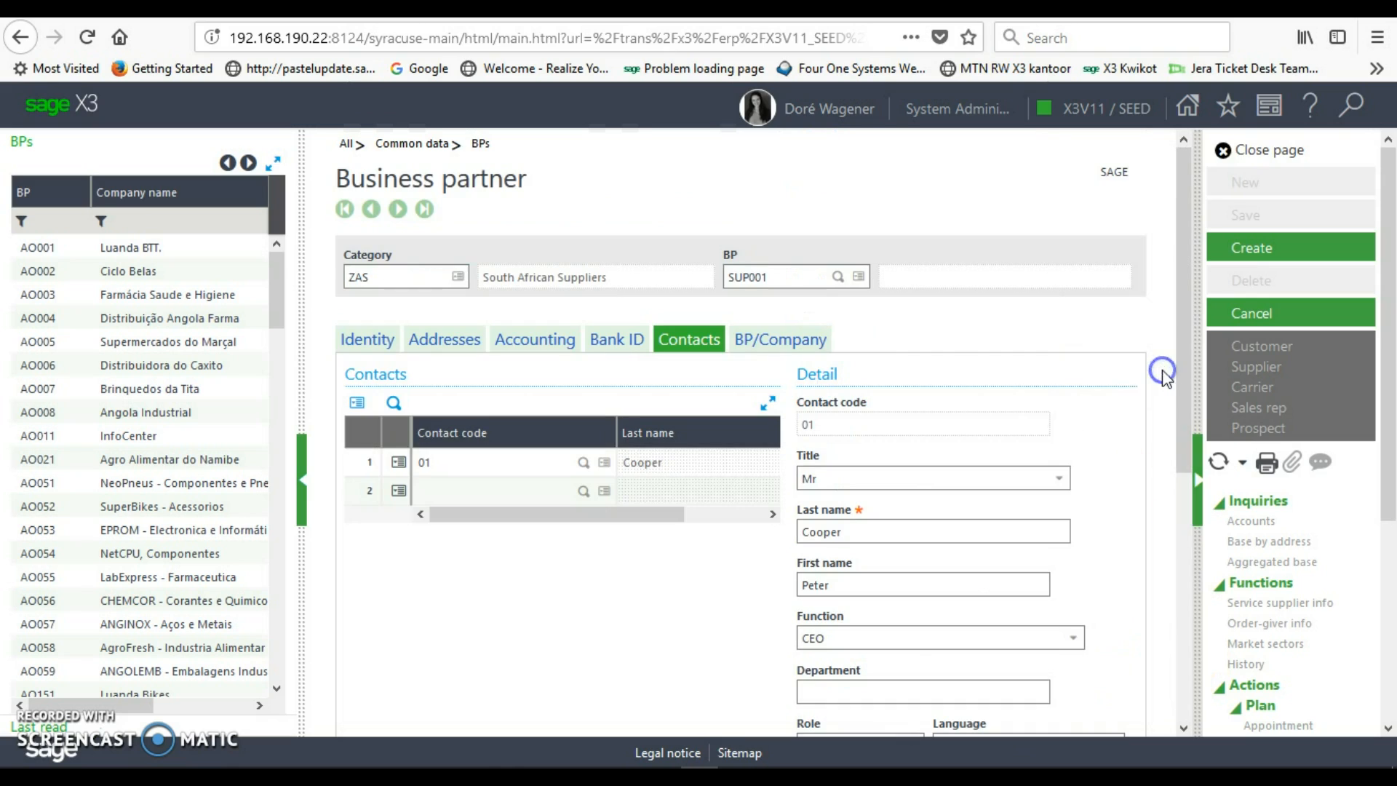
- Add company ZA10 on BP/Company line 1 with supplier tax rule ZADOM
left_click(768, 348)
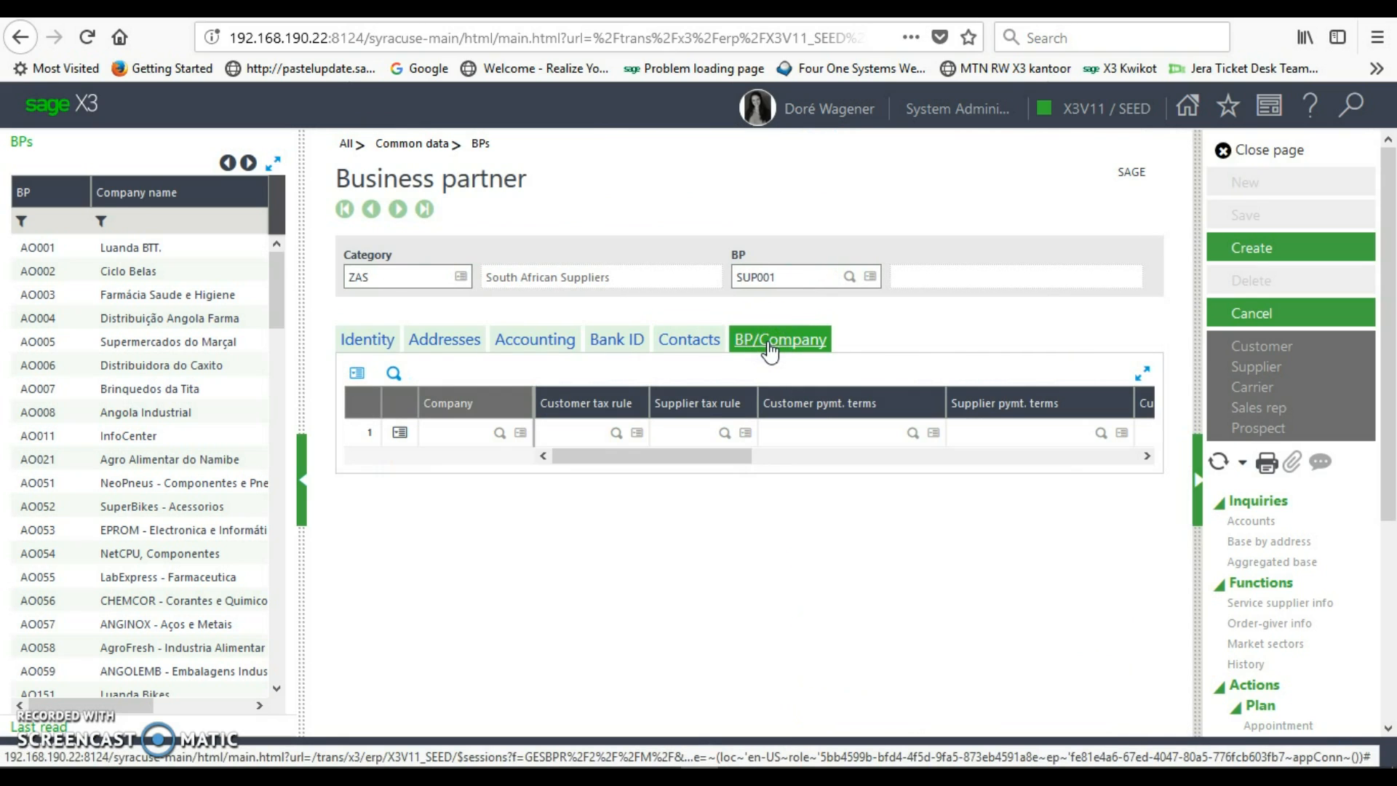
left_click(484, 438)
left_click(442, 435)
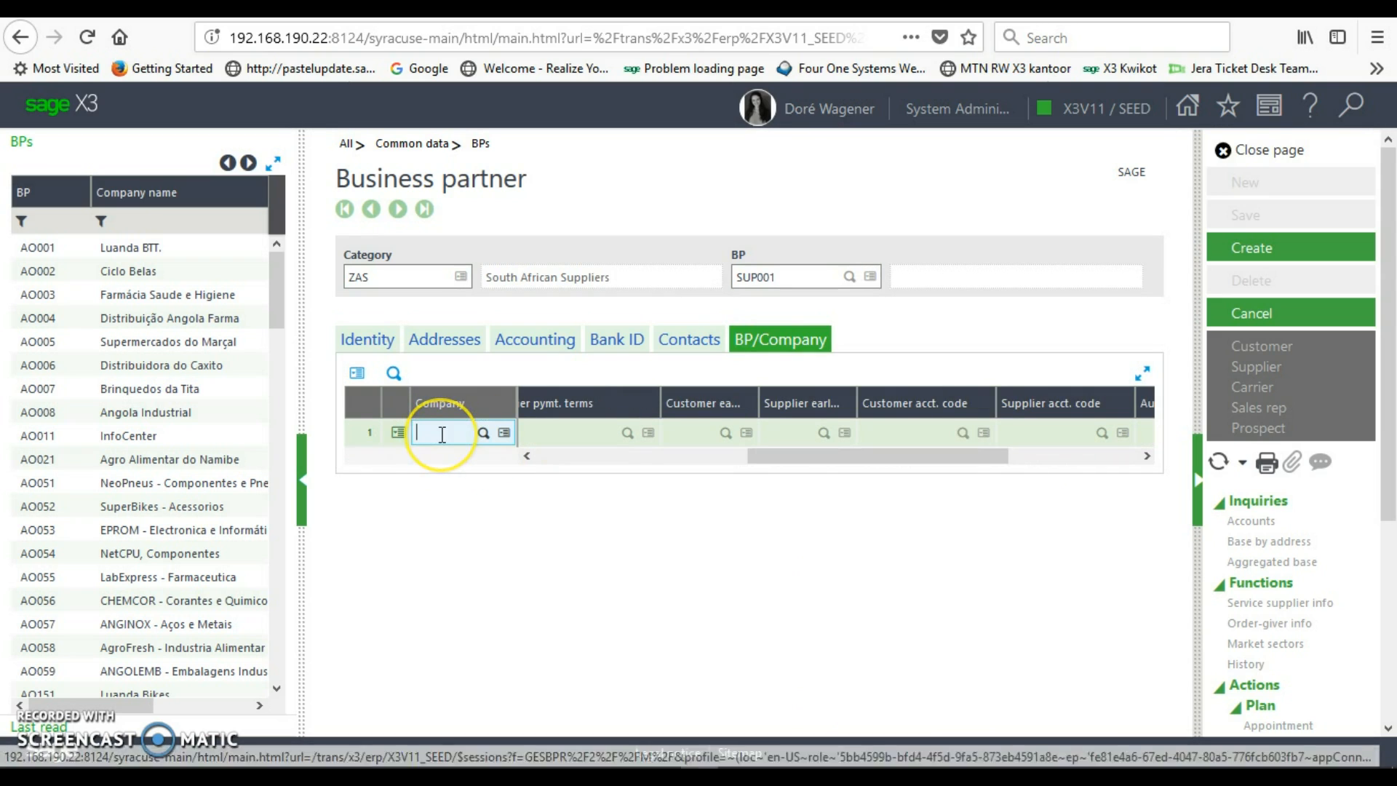
type("ZA10")
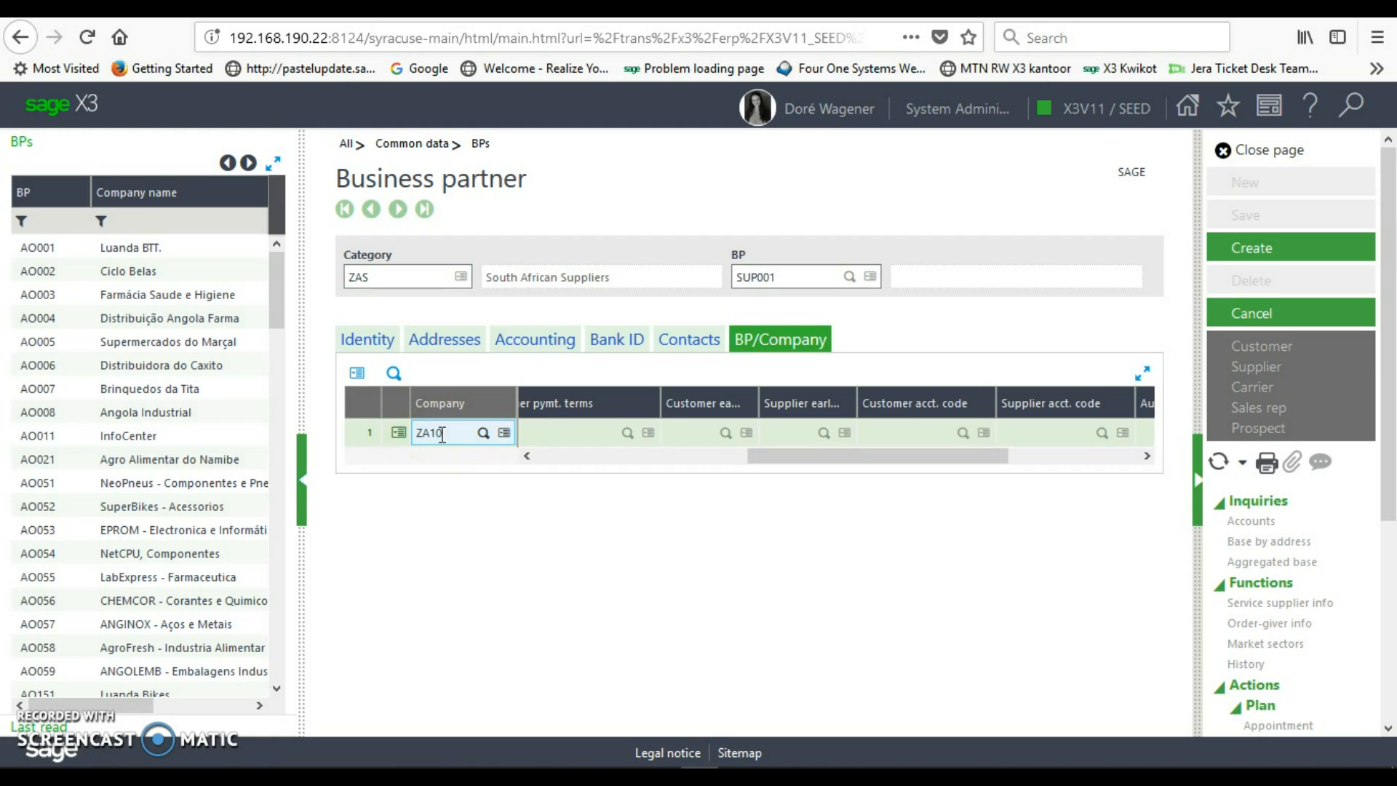
key("Tab")
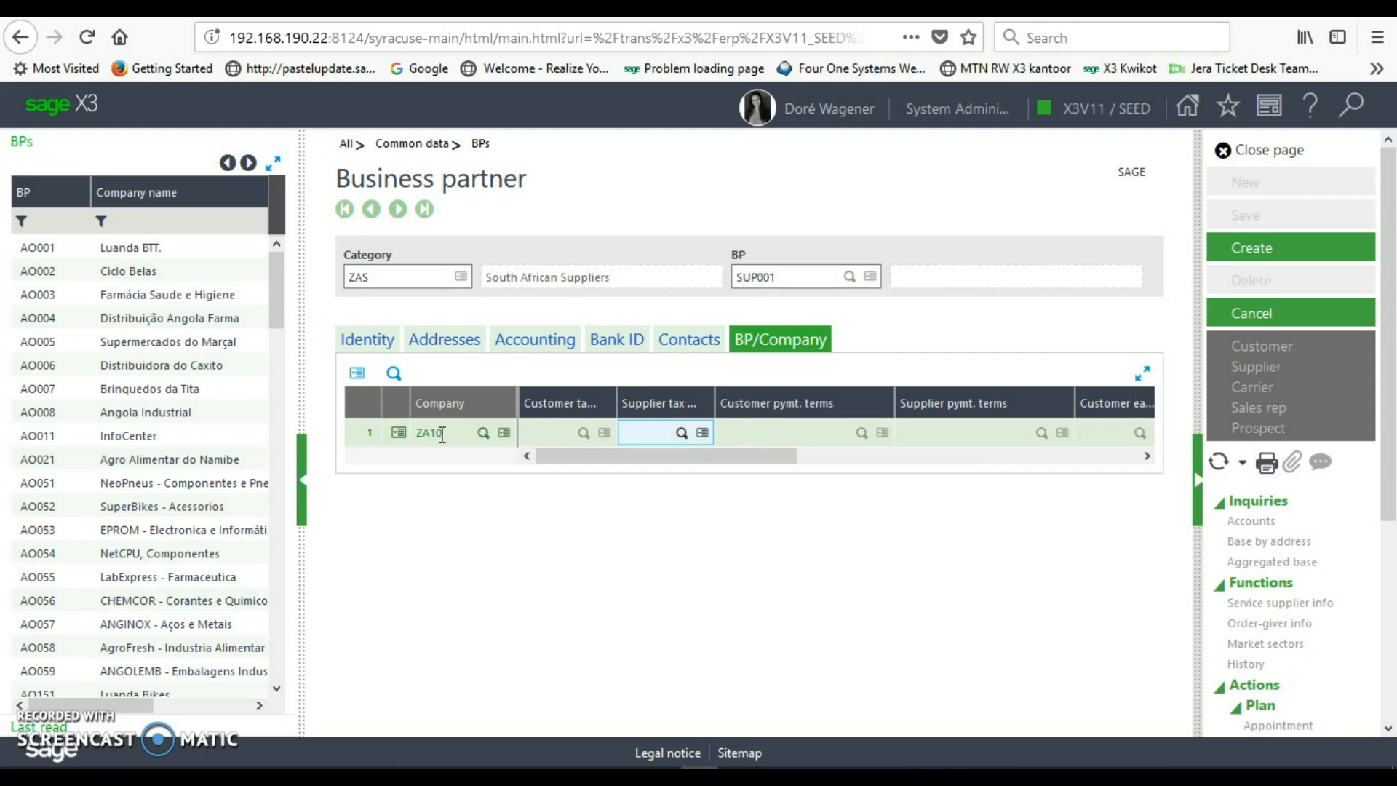
left_click(681, 434)
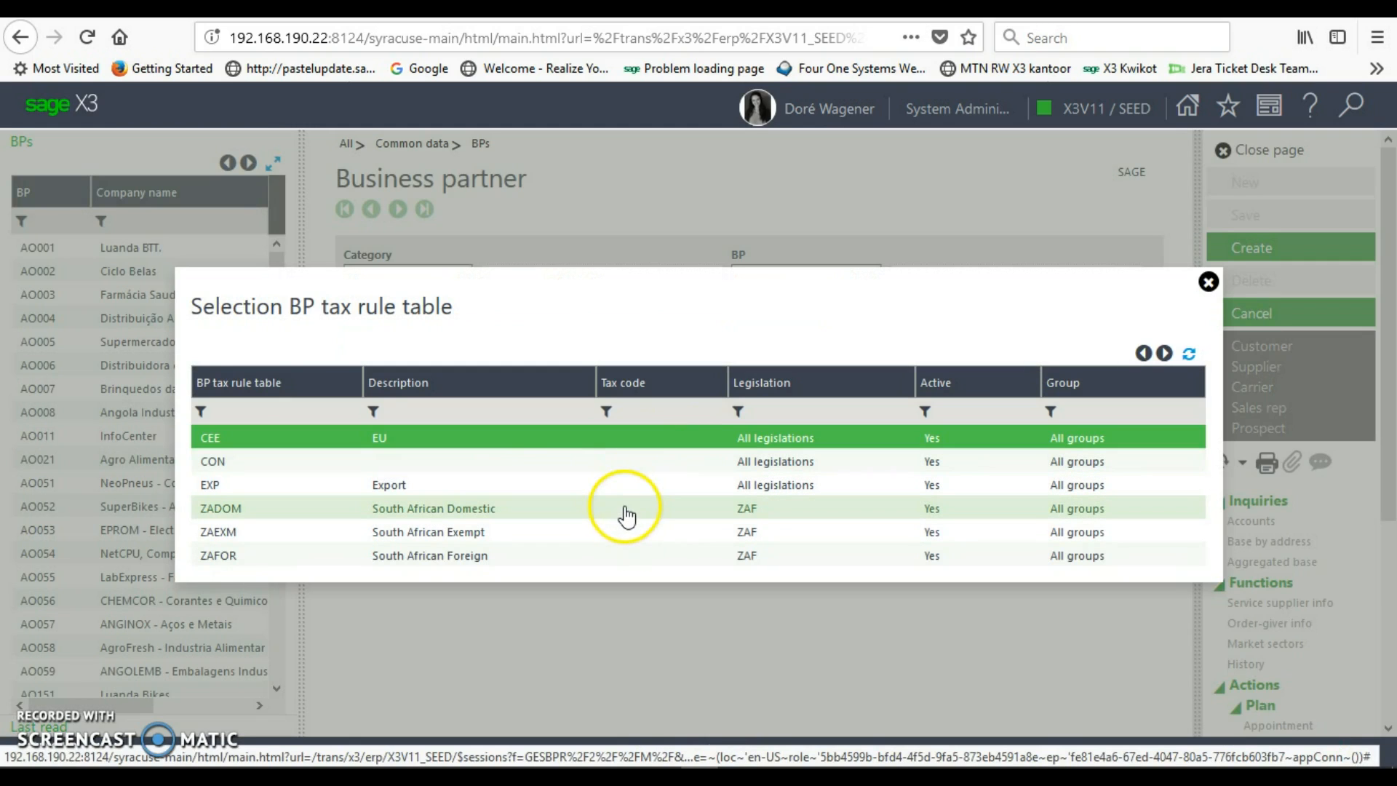
left_click(626, 513)
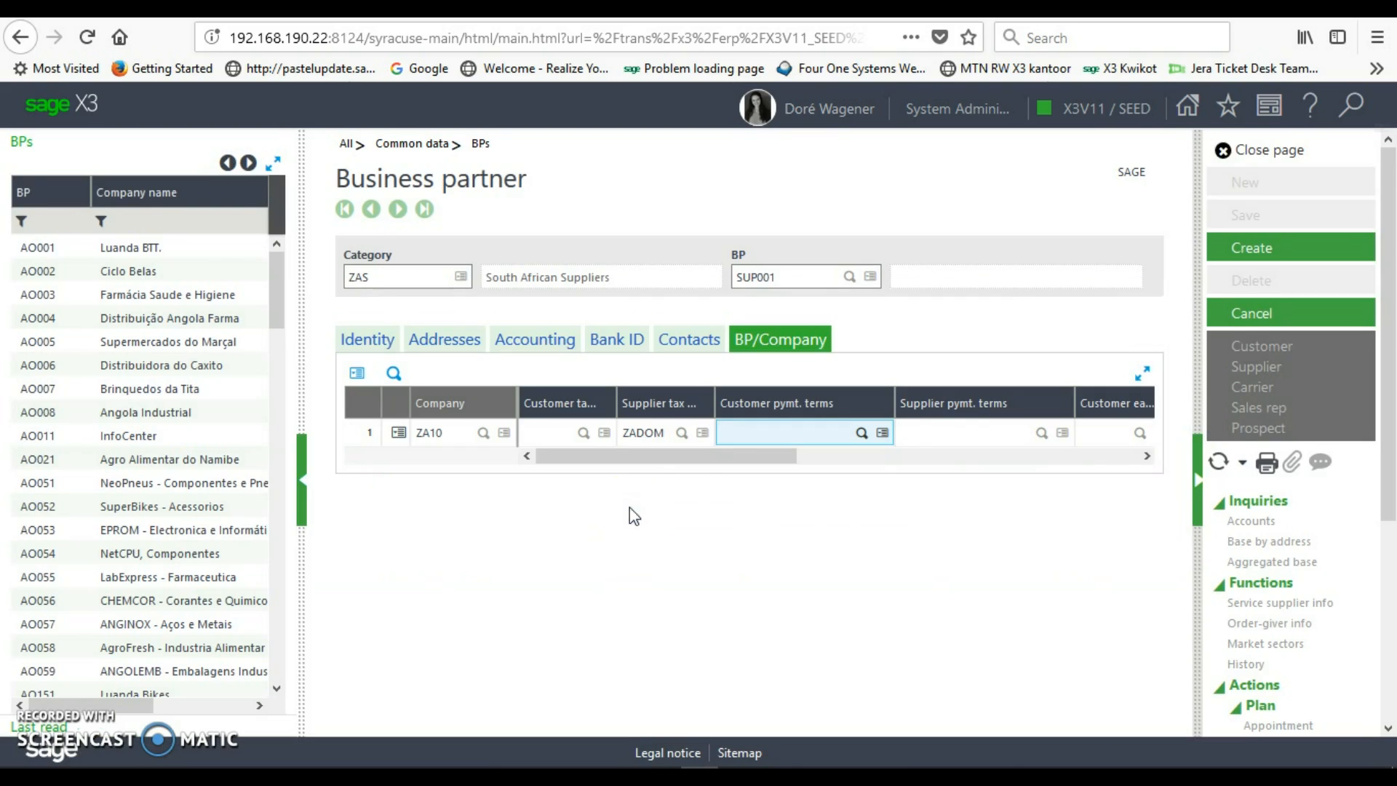
key("Tab")
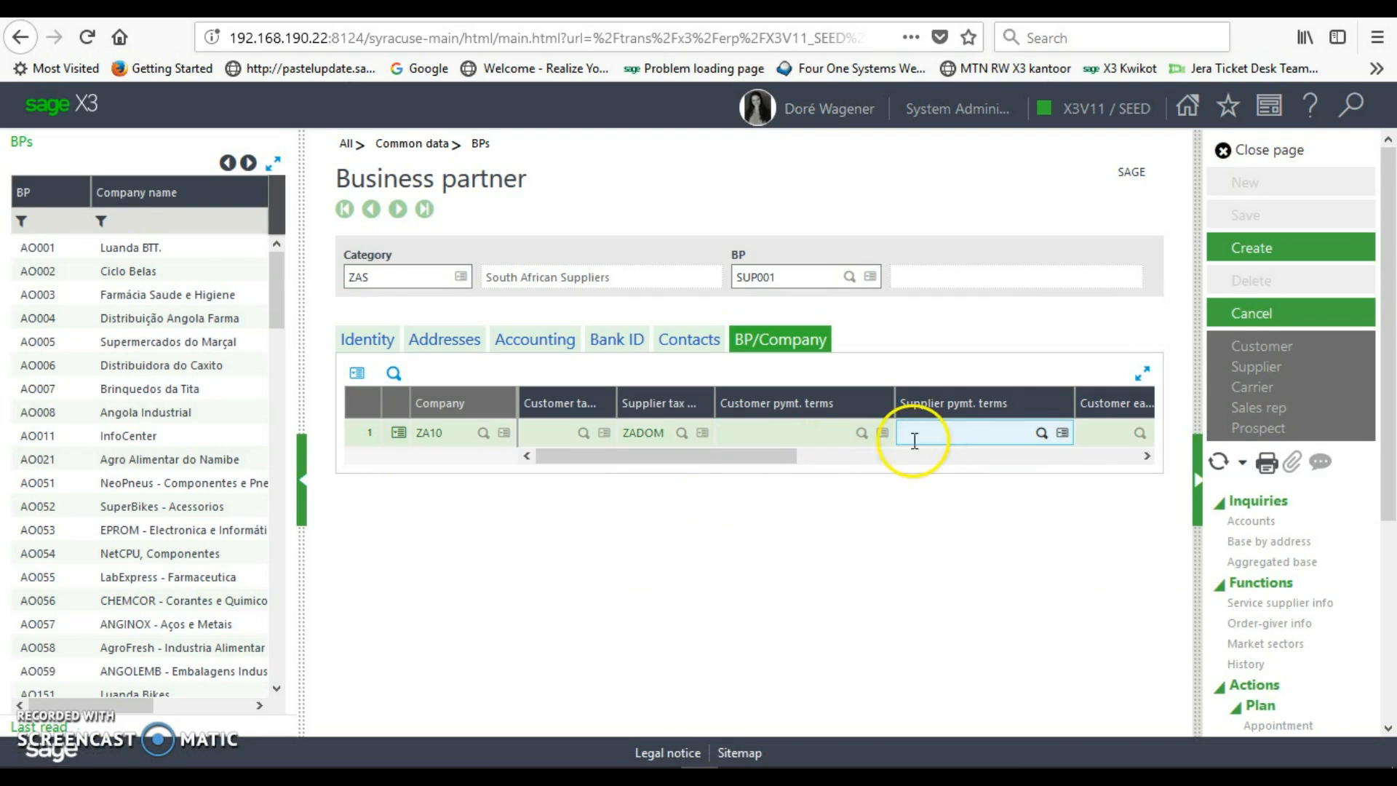
left_click(1042, 433)
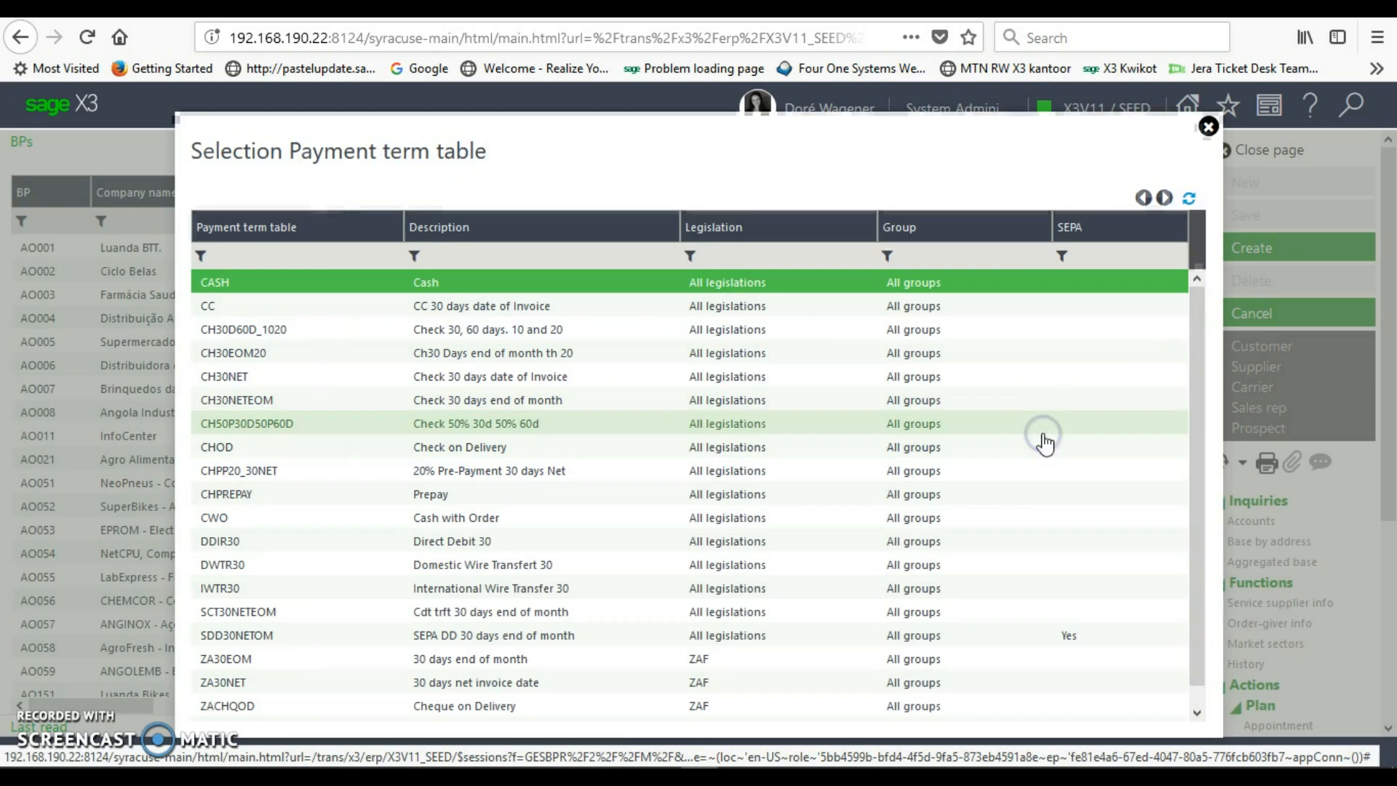
- Set ZA10's supplier payment terms CH30NET and account code LOCAL, then create SUP001
left_click(851, 386)
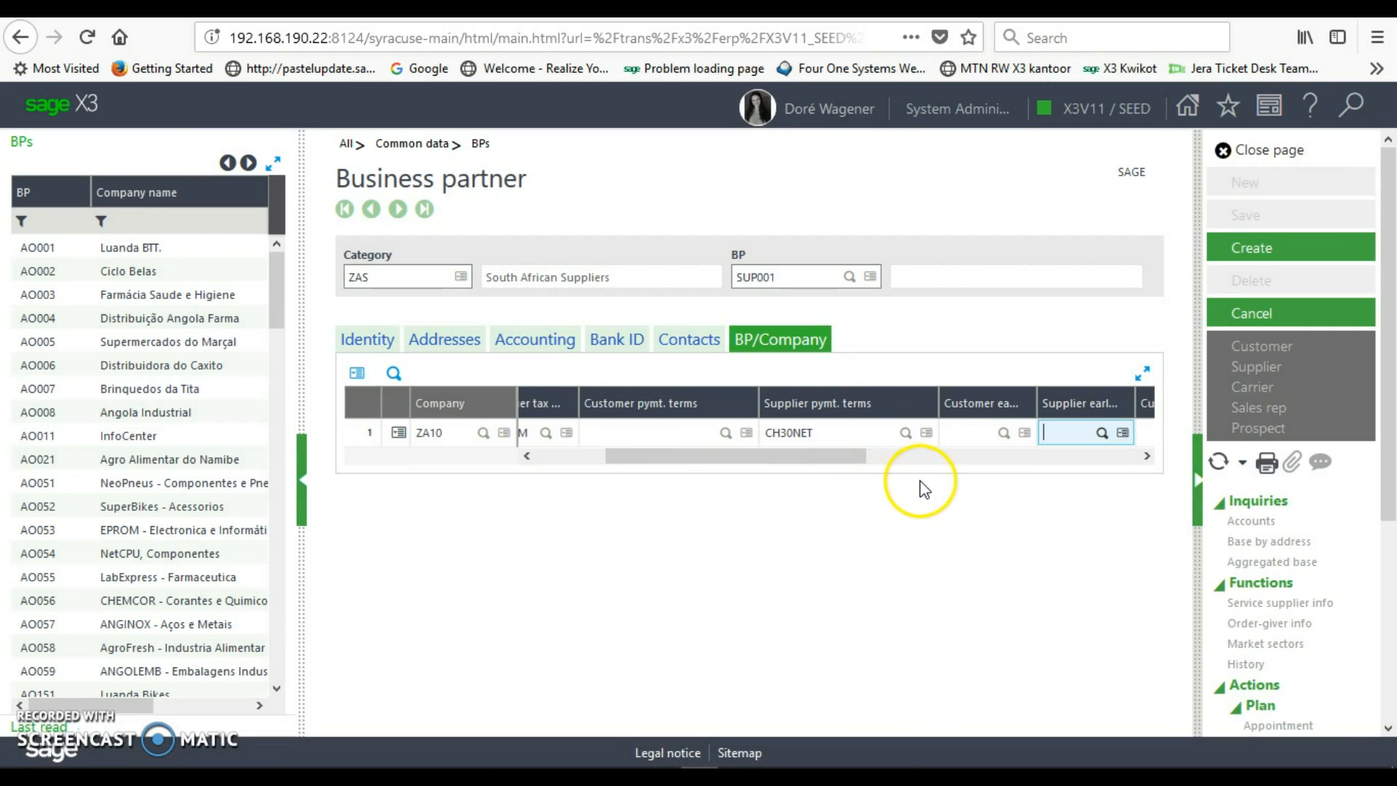
key("Tab")
key("Tab")
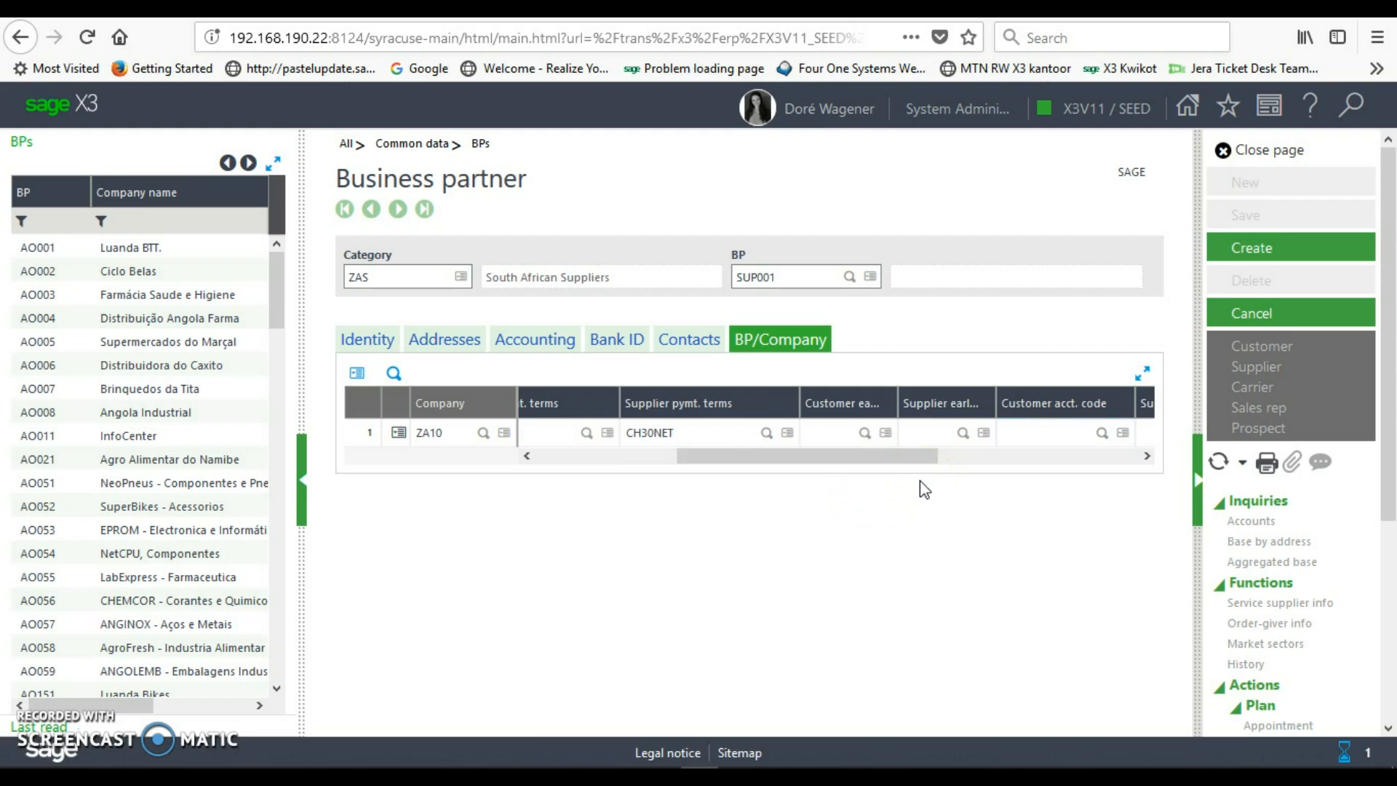
type("LOC")
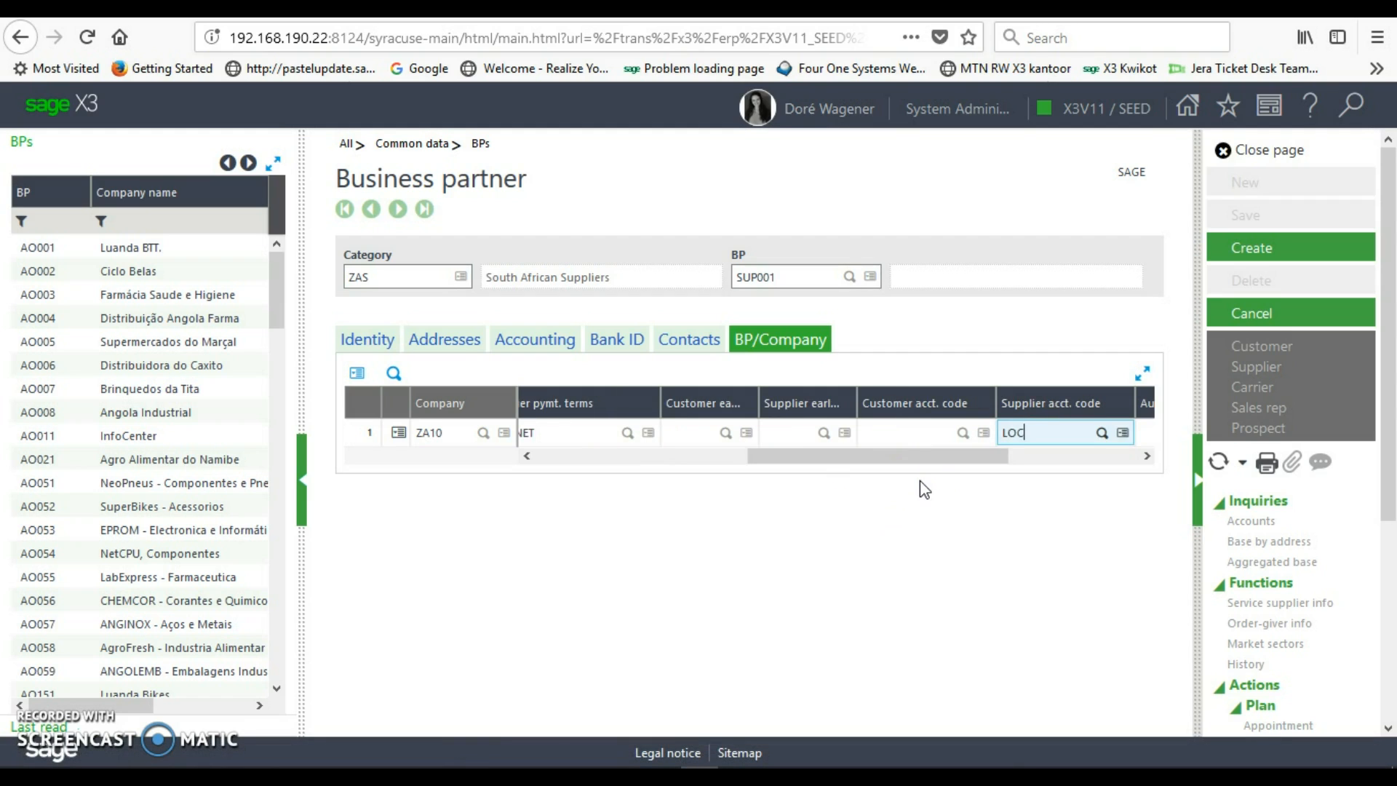
type("AL")
key("Tab")
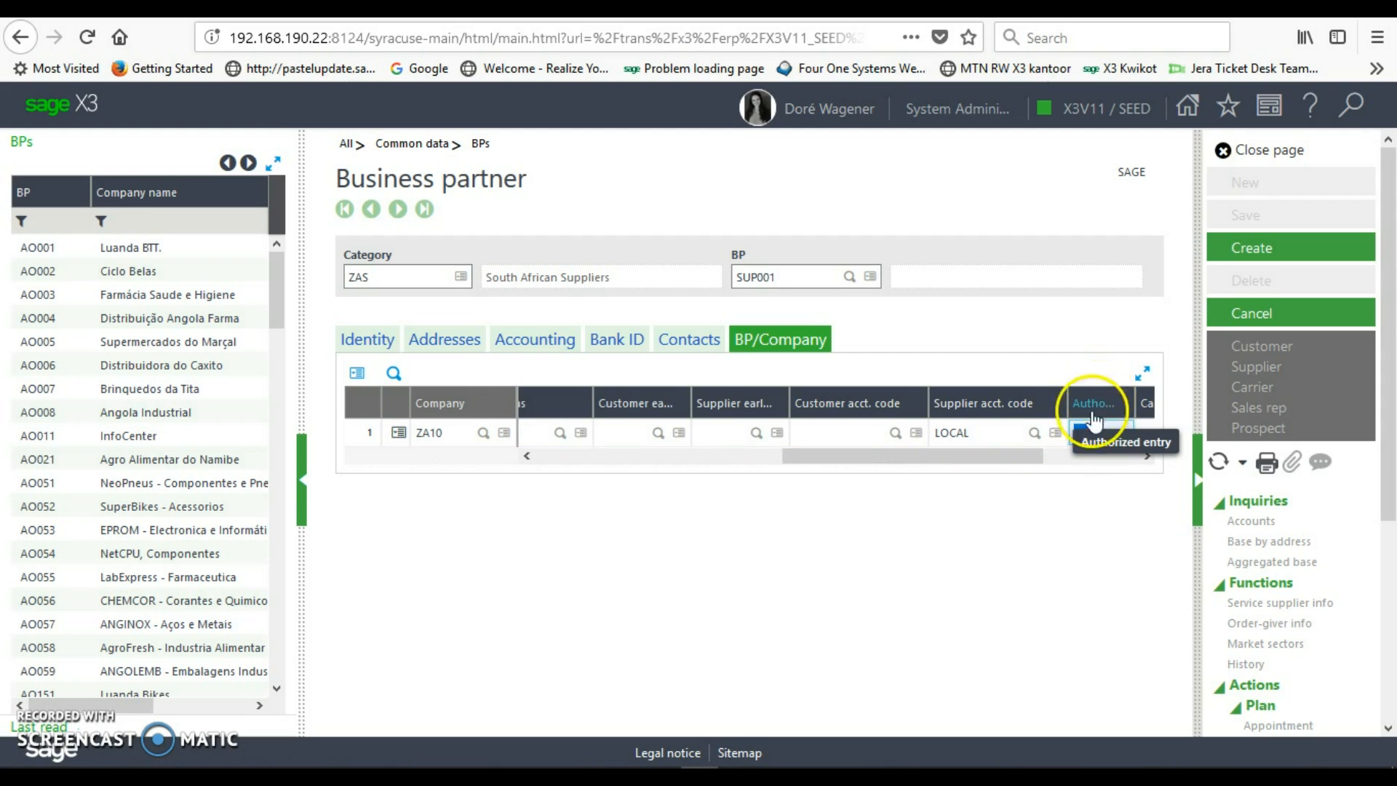
key("Tab")
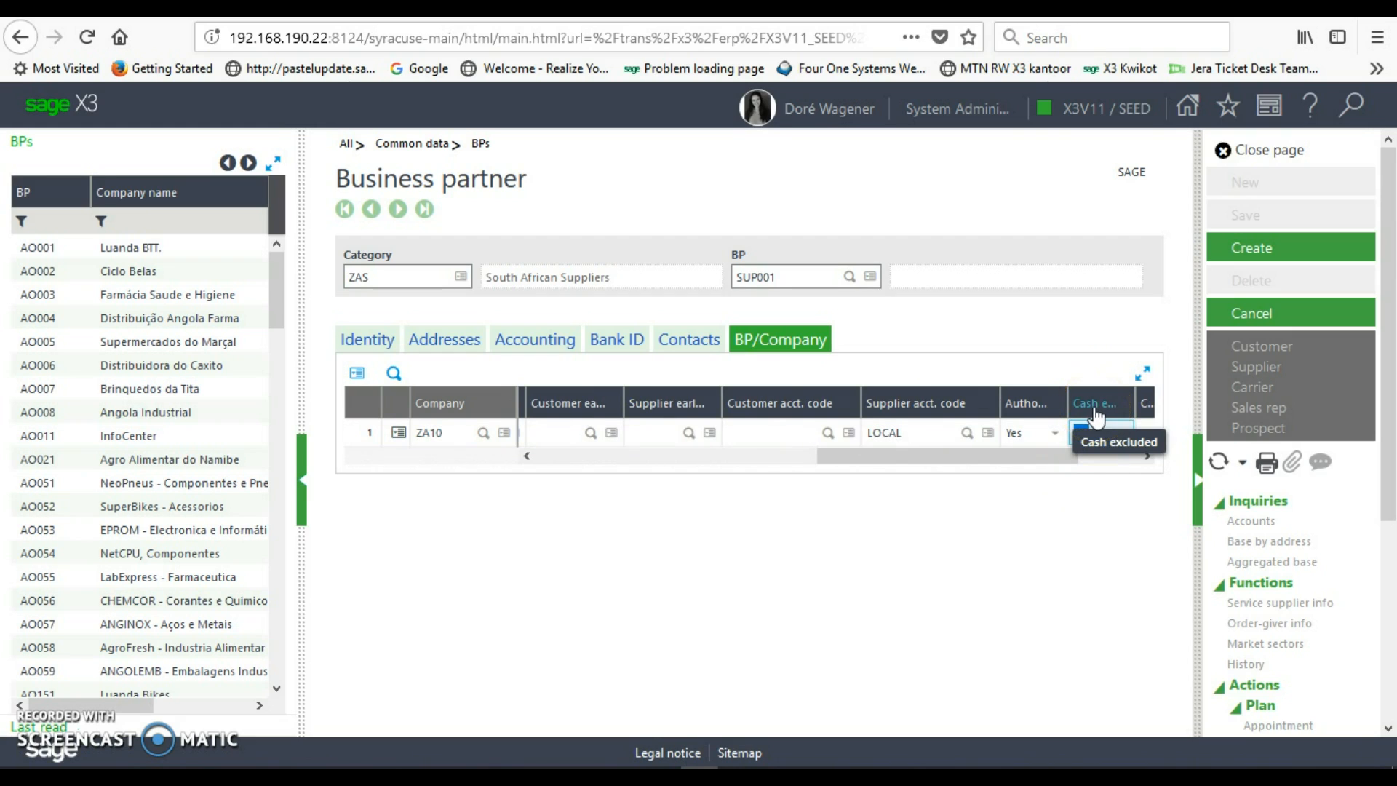
key("Tab")
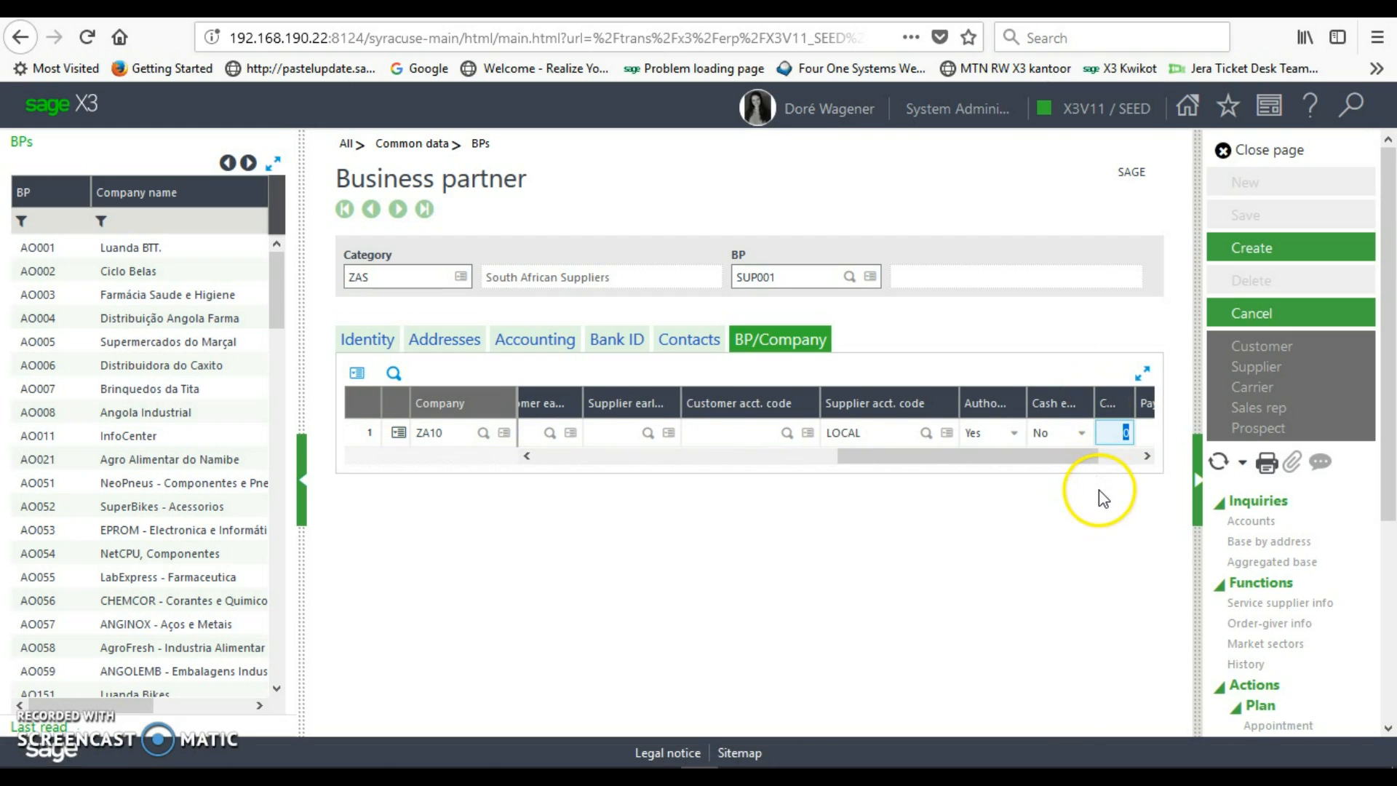
key("Tab")
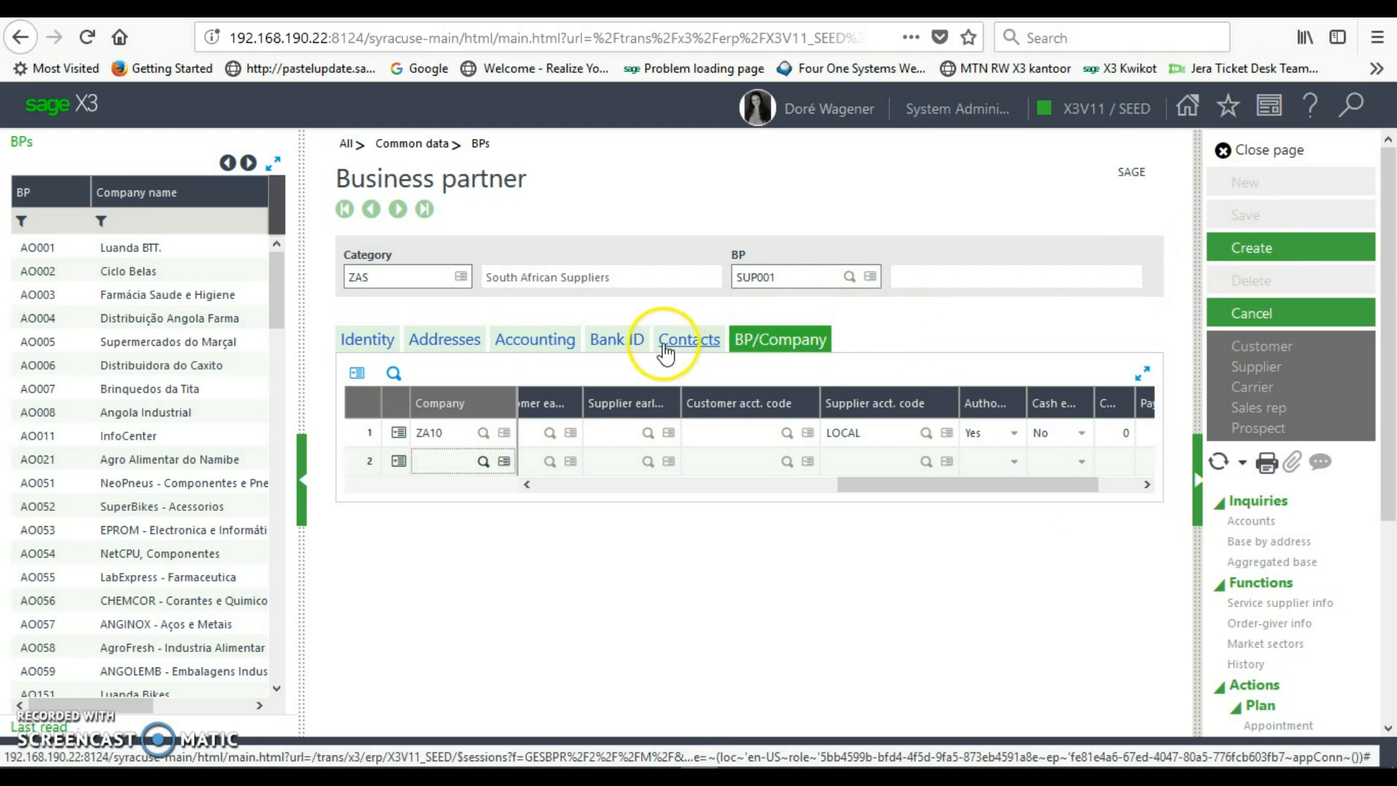
left_click(1242, 255)
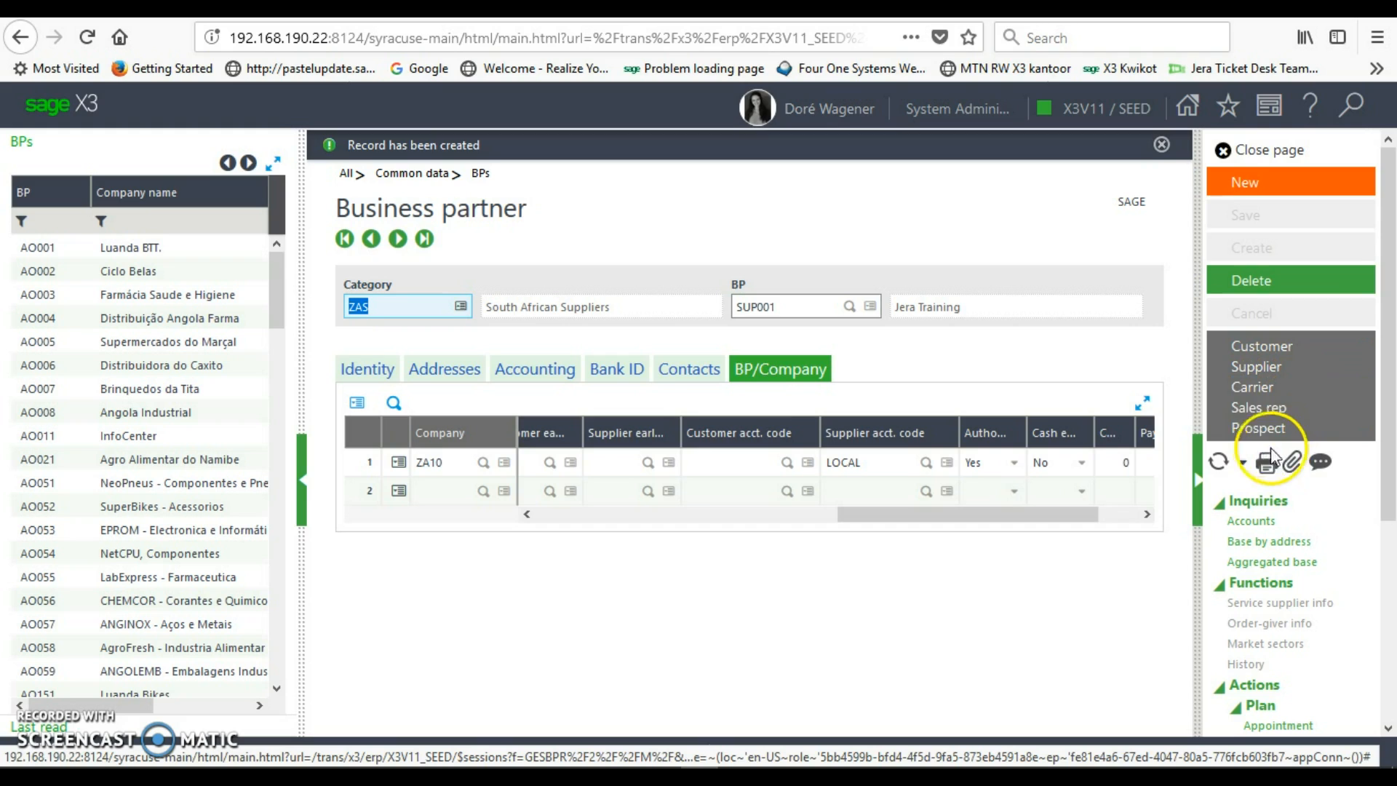
- Open the Supplier function from the business partner's right-hand panel
left_click(1293, 367)
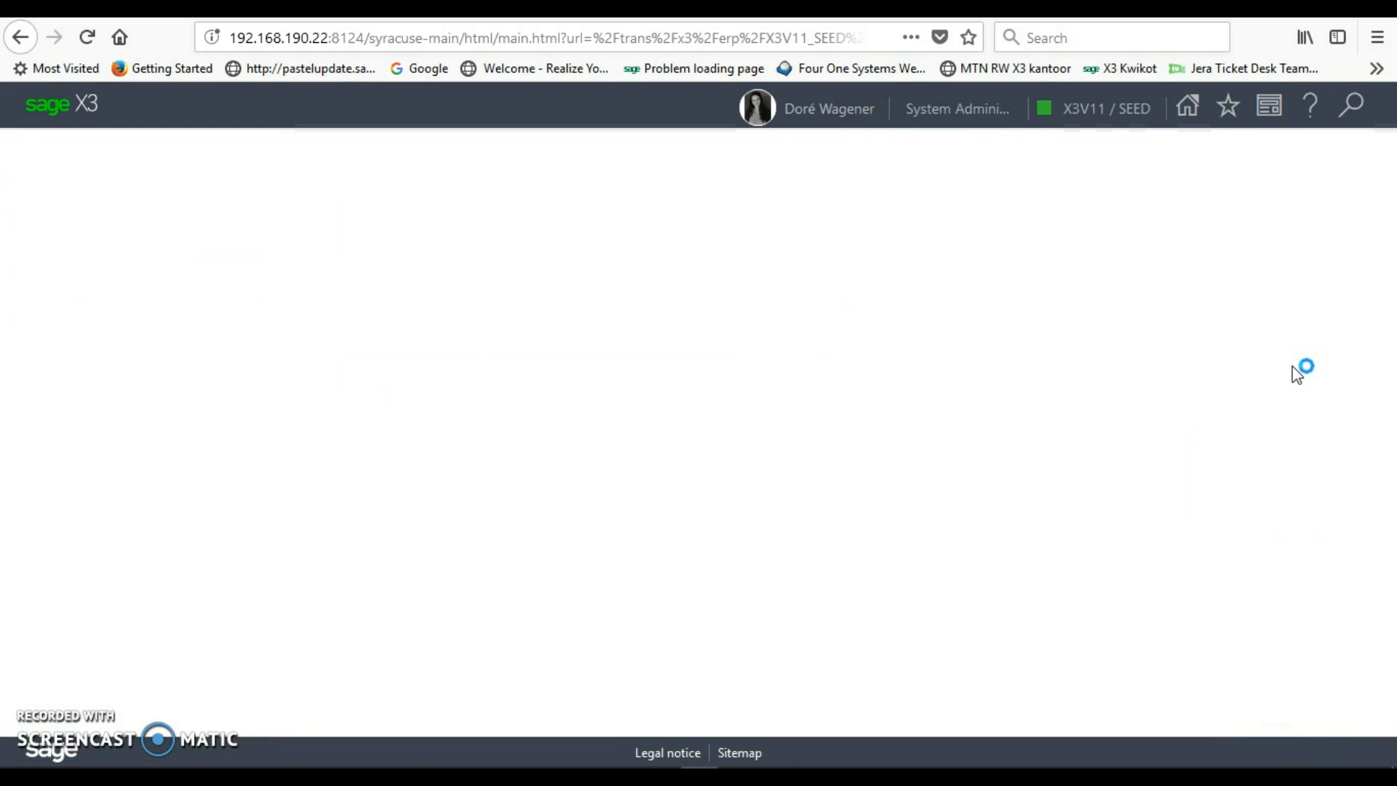
left_click(1274, 375)
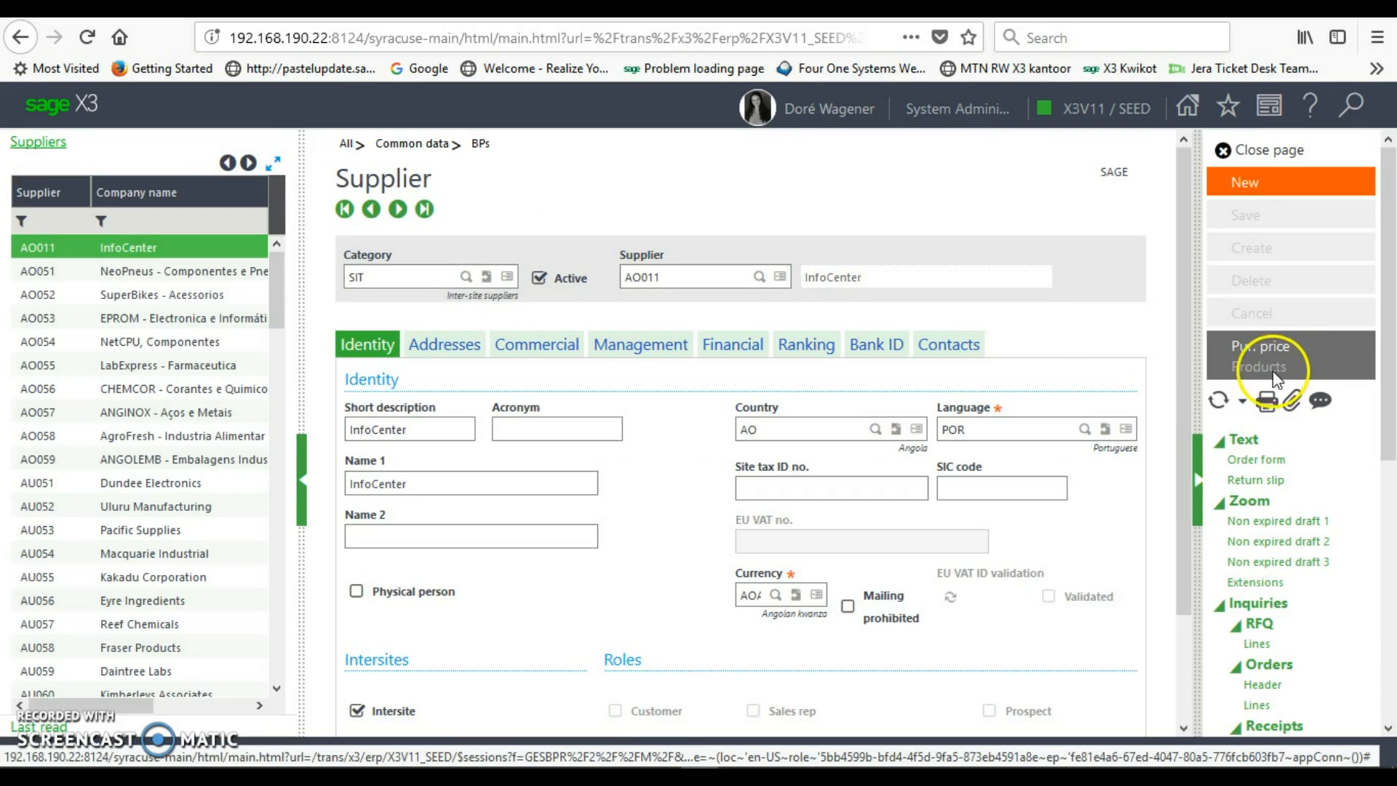
- Start a new supplier in category ZAS so SUP001, Jera Training, loads its partner details
left_click(1241, 184)
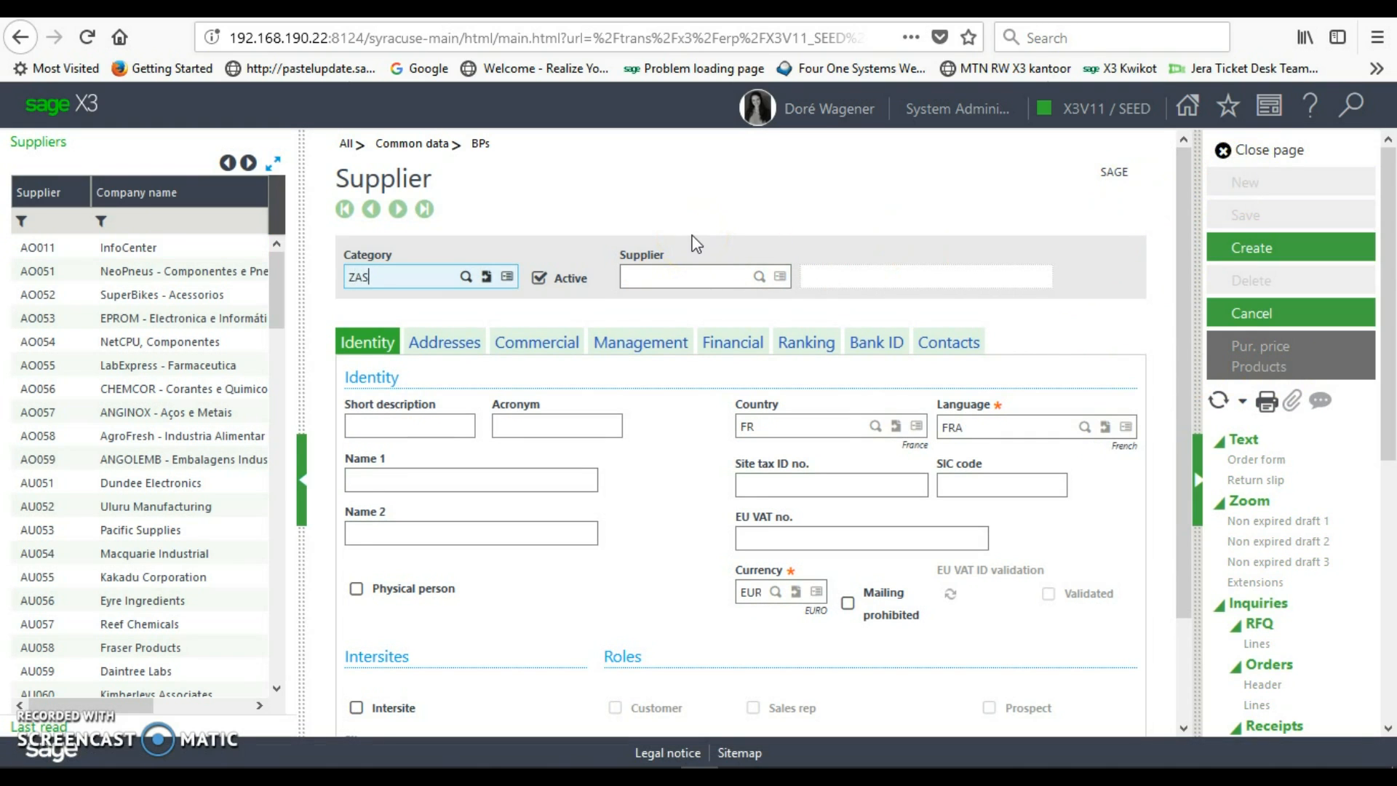
key("Tab")
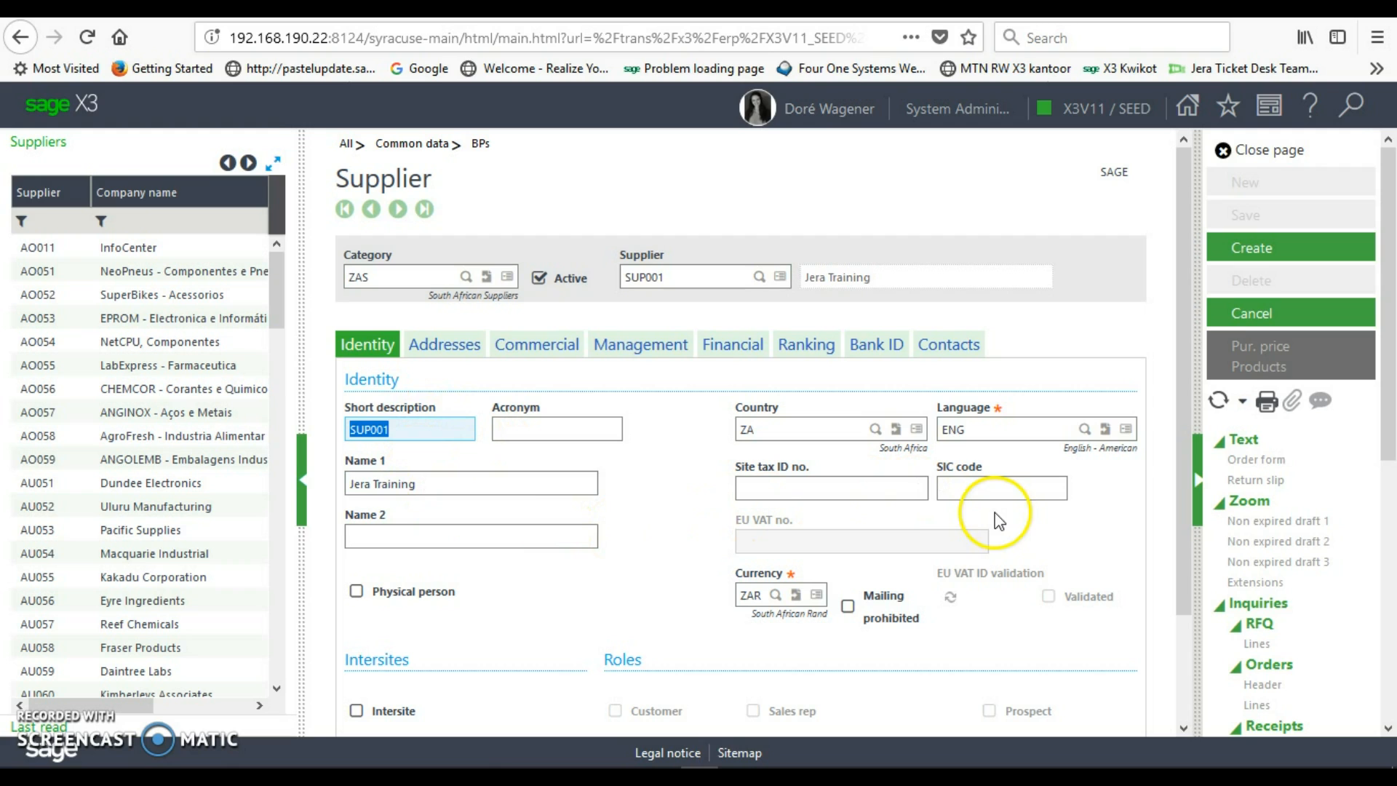
left_click_drag(1179, 460, 1194, 569)
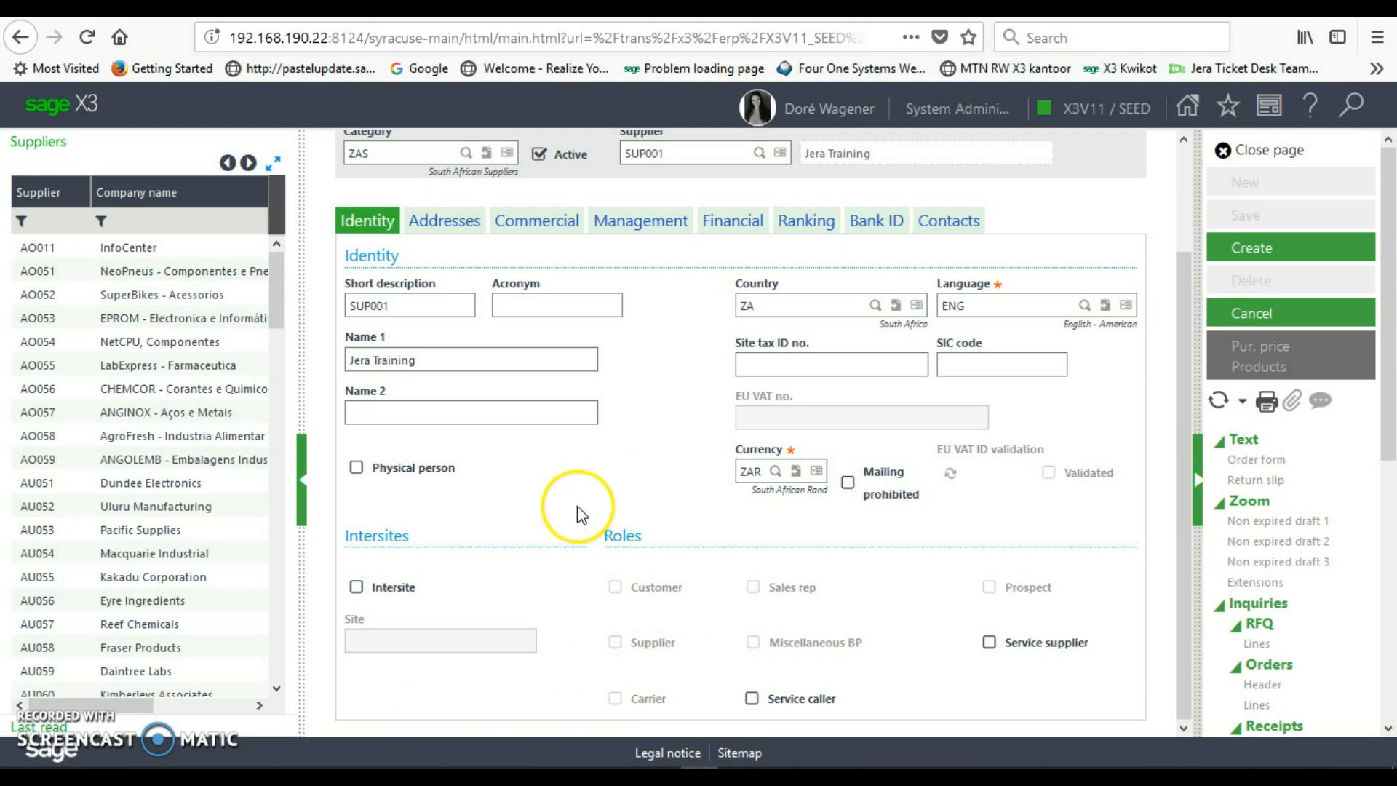
- Review the supplier's address 02, then show its commercial settings (Class A, minimum order 100.00)
left_click(444, 220)
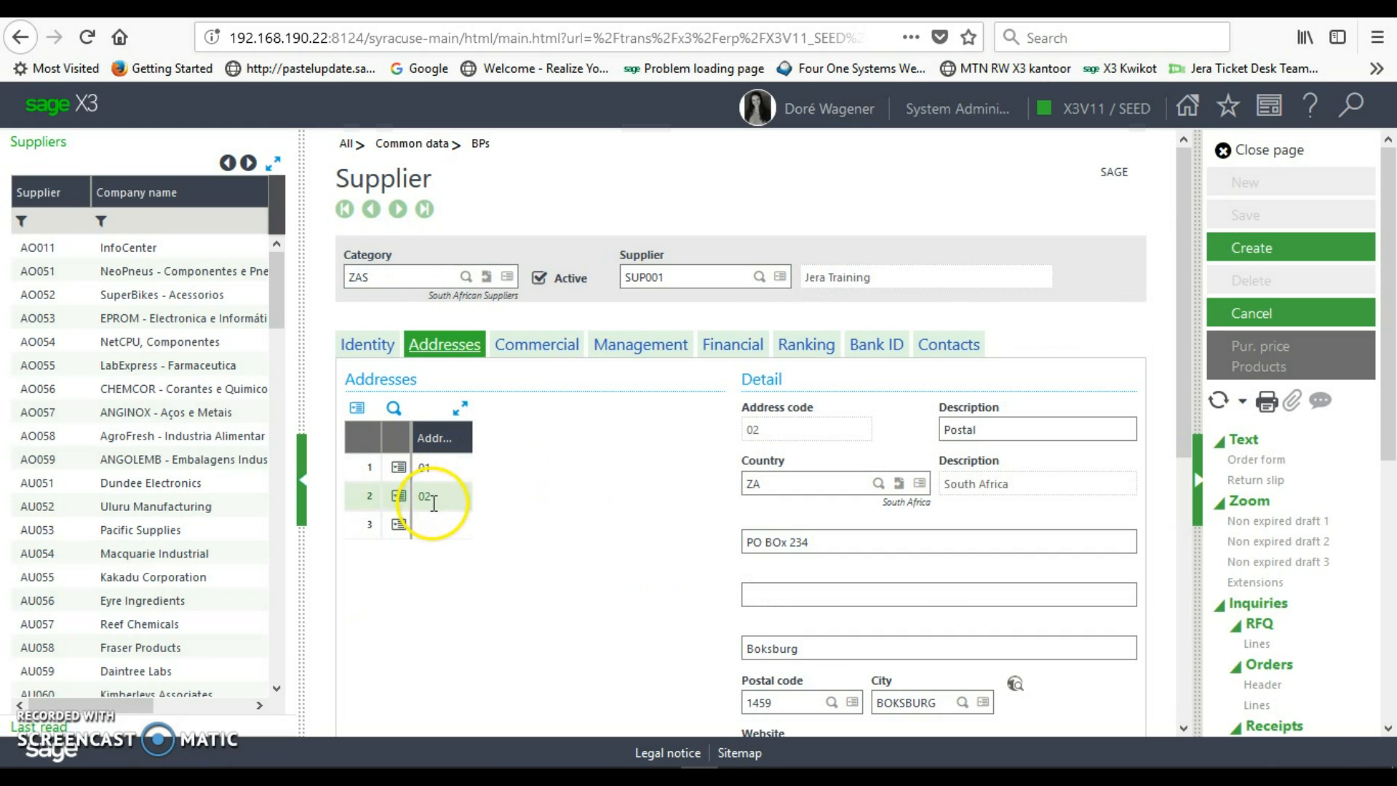
left_click(433, 503)
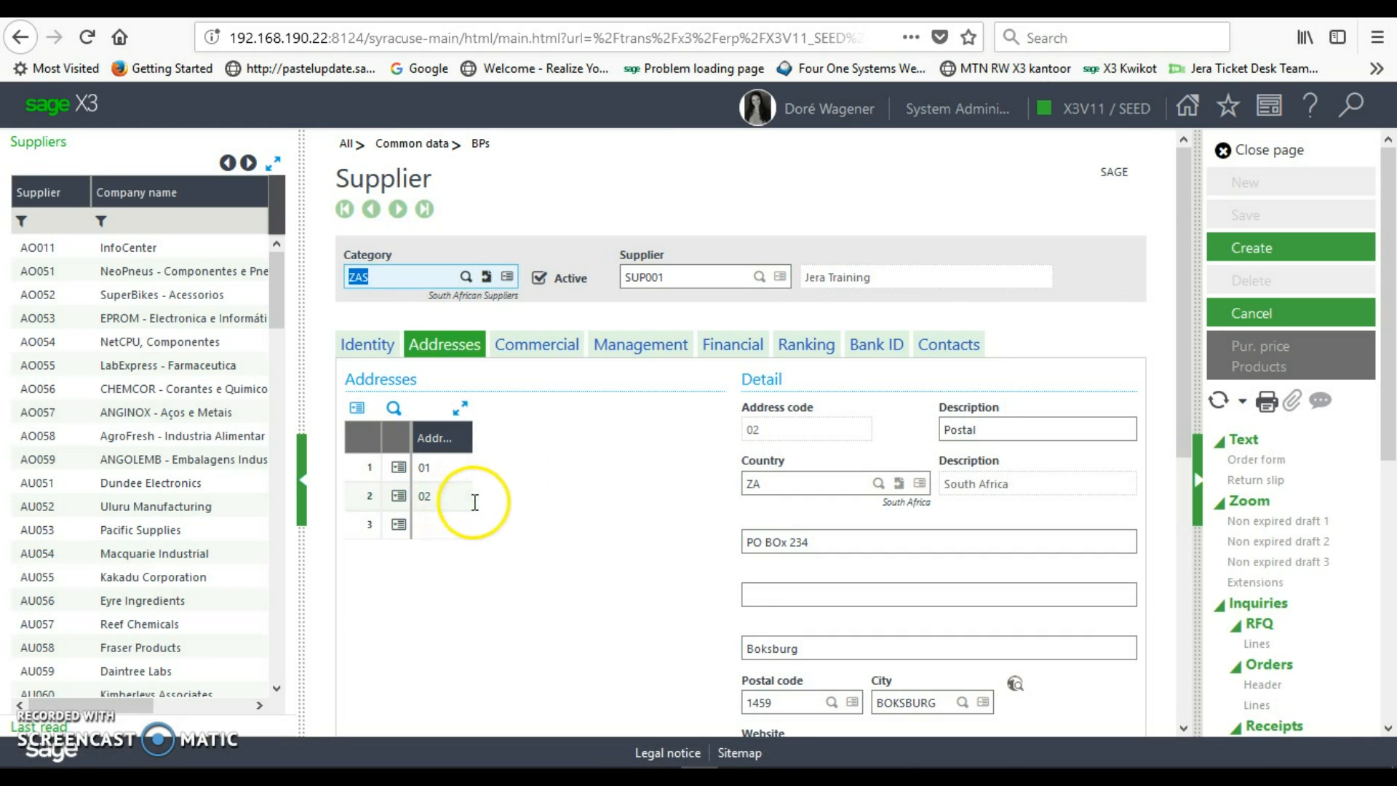
left_click_drag(1180, 399, 1201, 604)
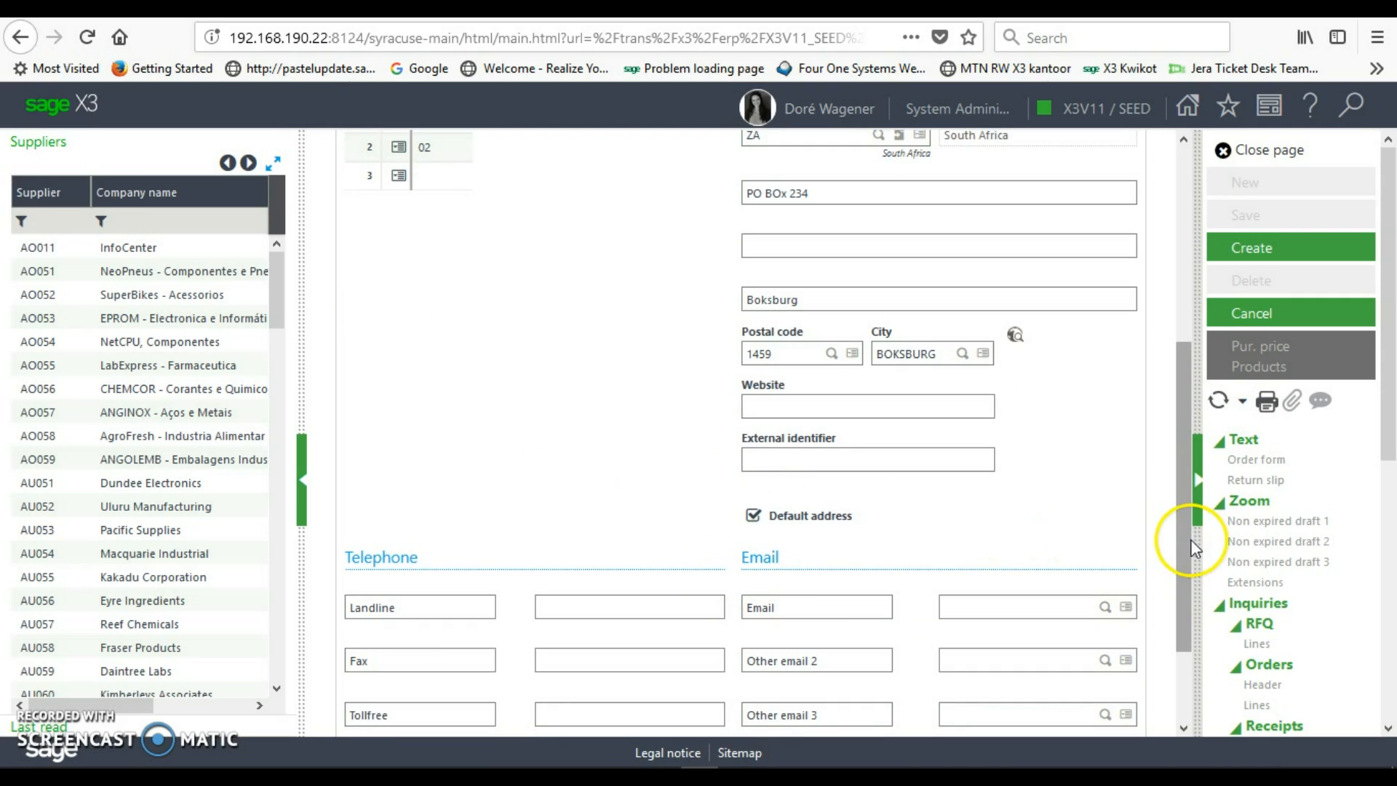
left_click_drag(1186, 540, 1182, 332)
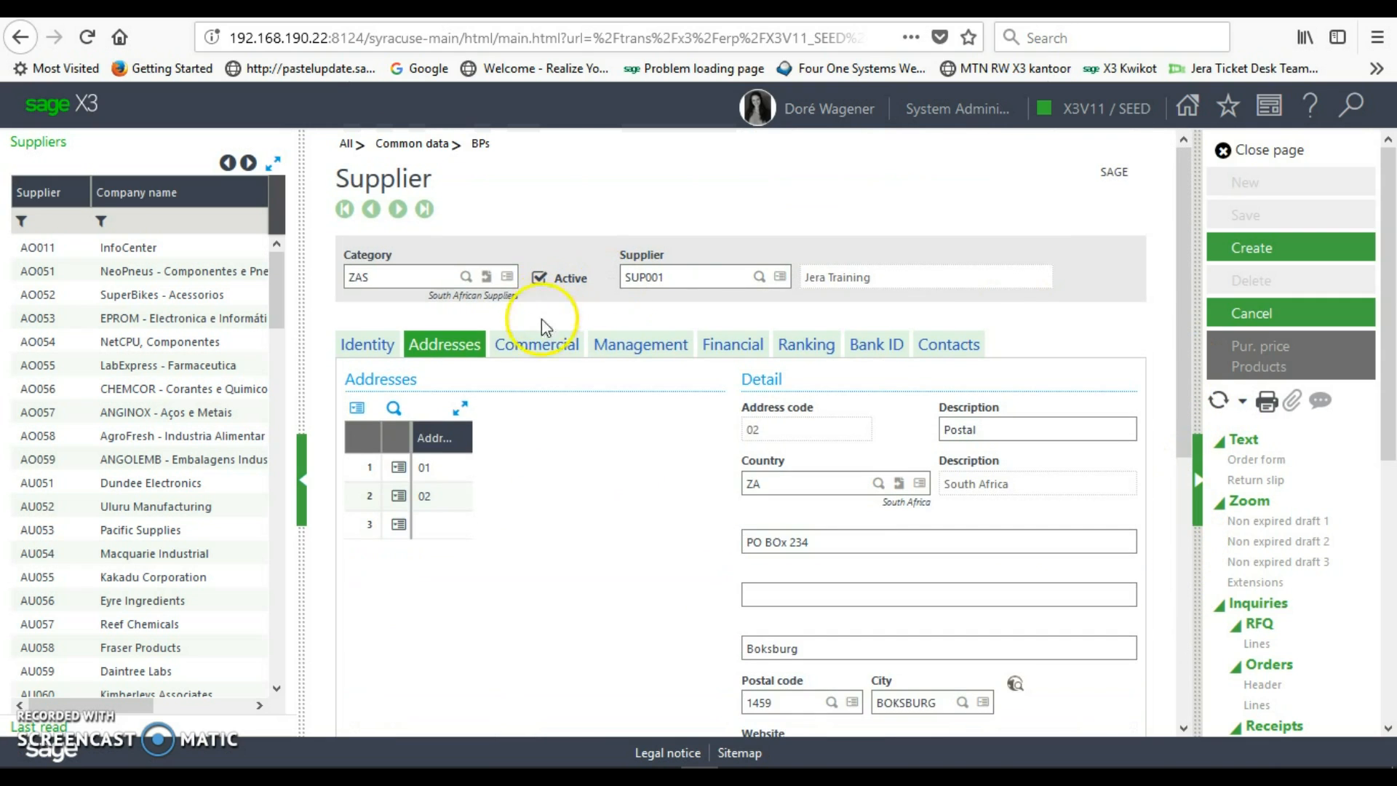
left_click(543, 352)
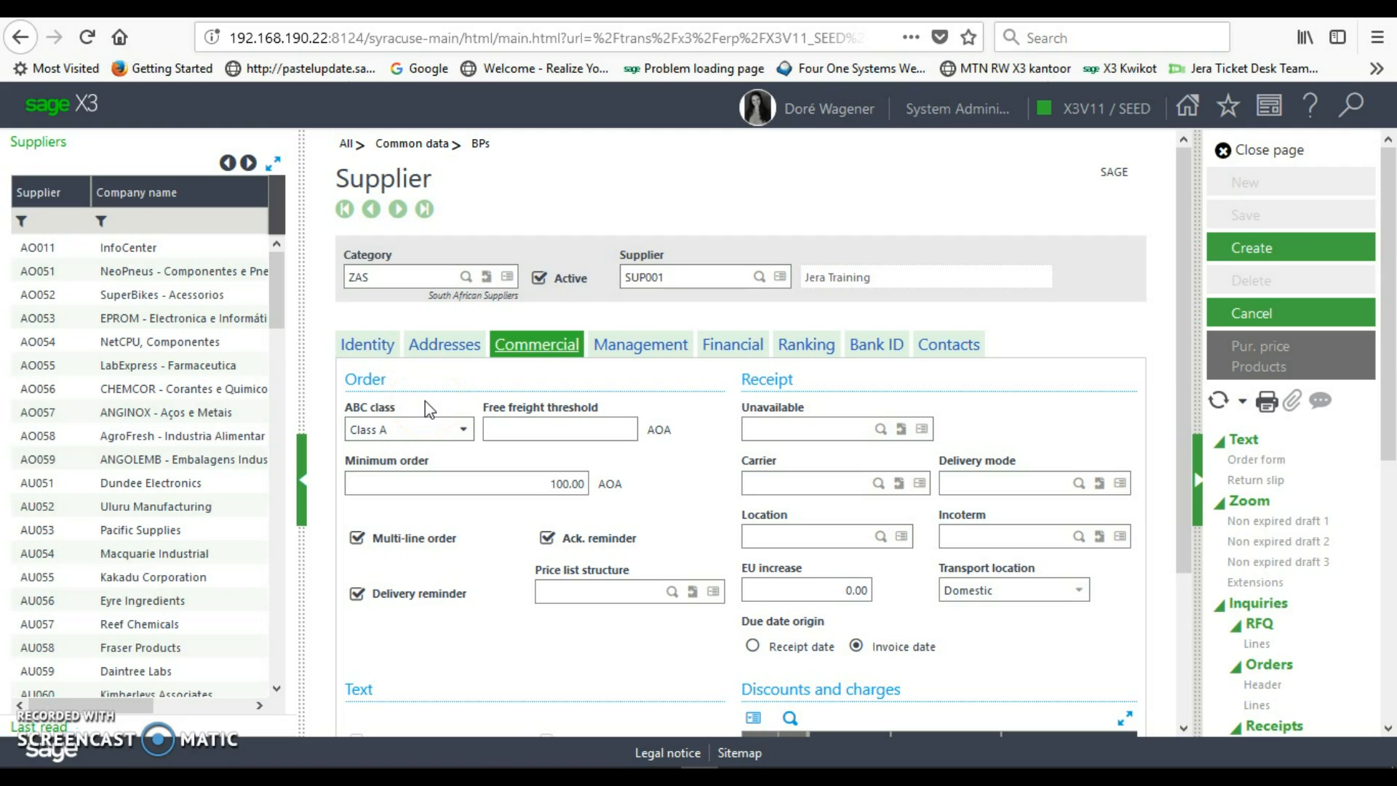
left_click(464, 435)
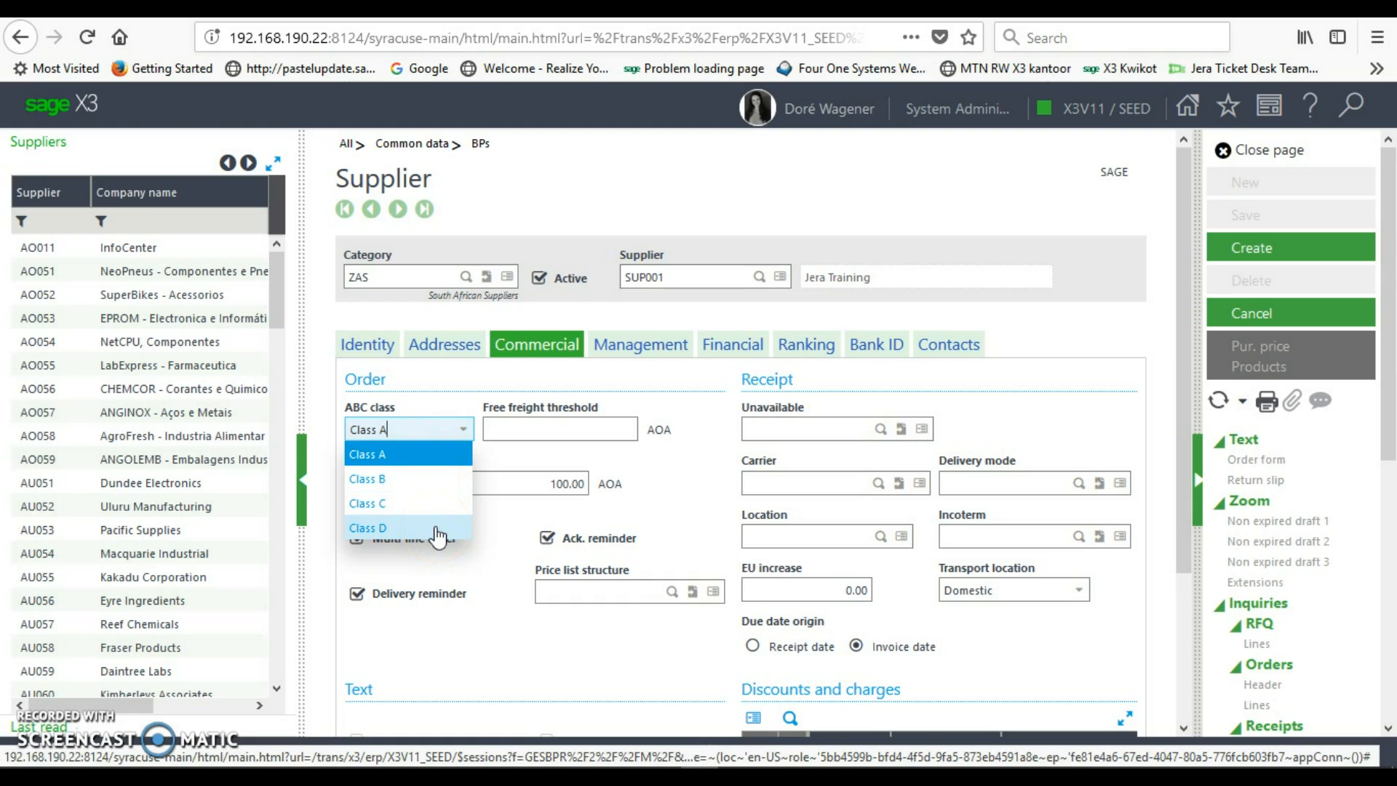
left_click(439, 453)
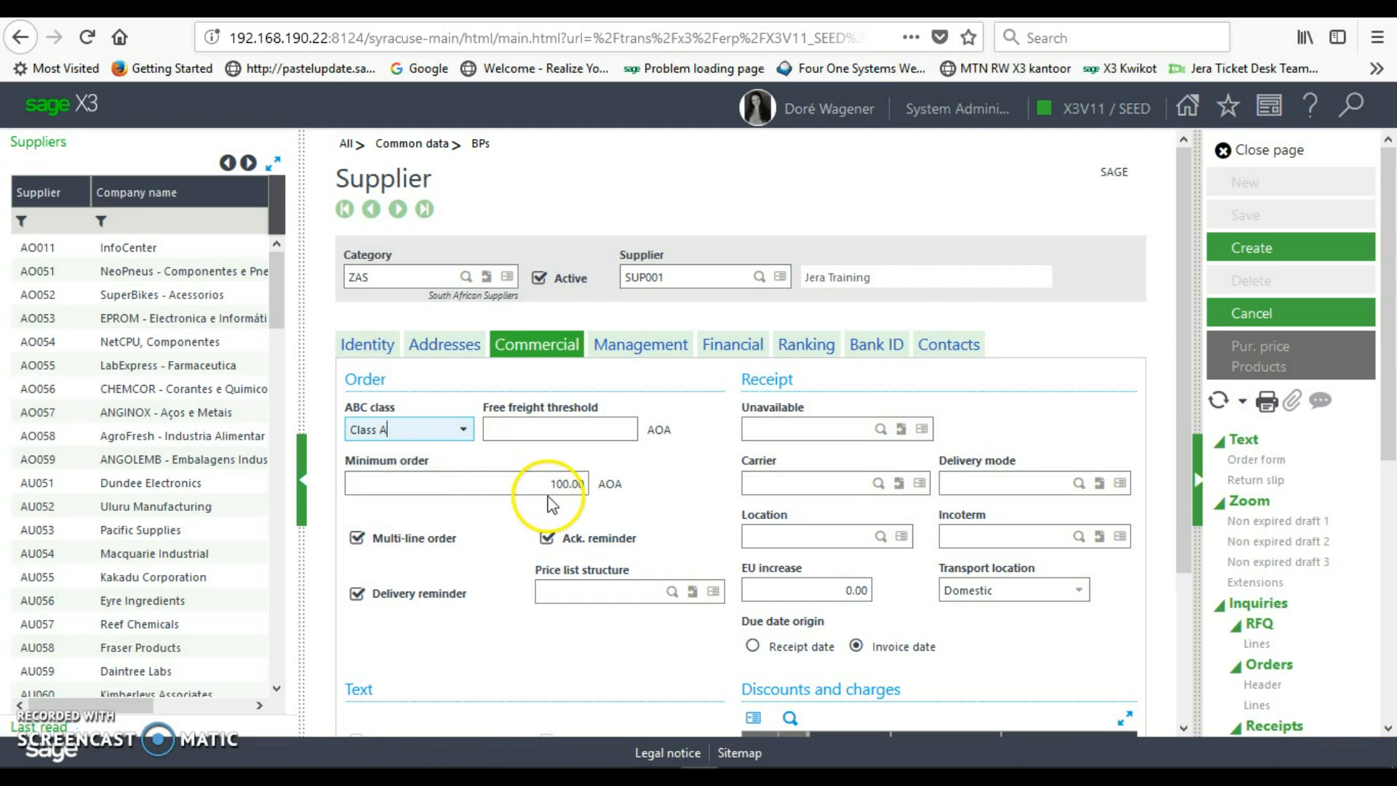
left_click(583, 483)
left_click_drag(584, 483, 550, 483)
left_click(548, 483)
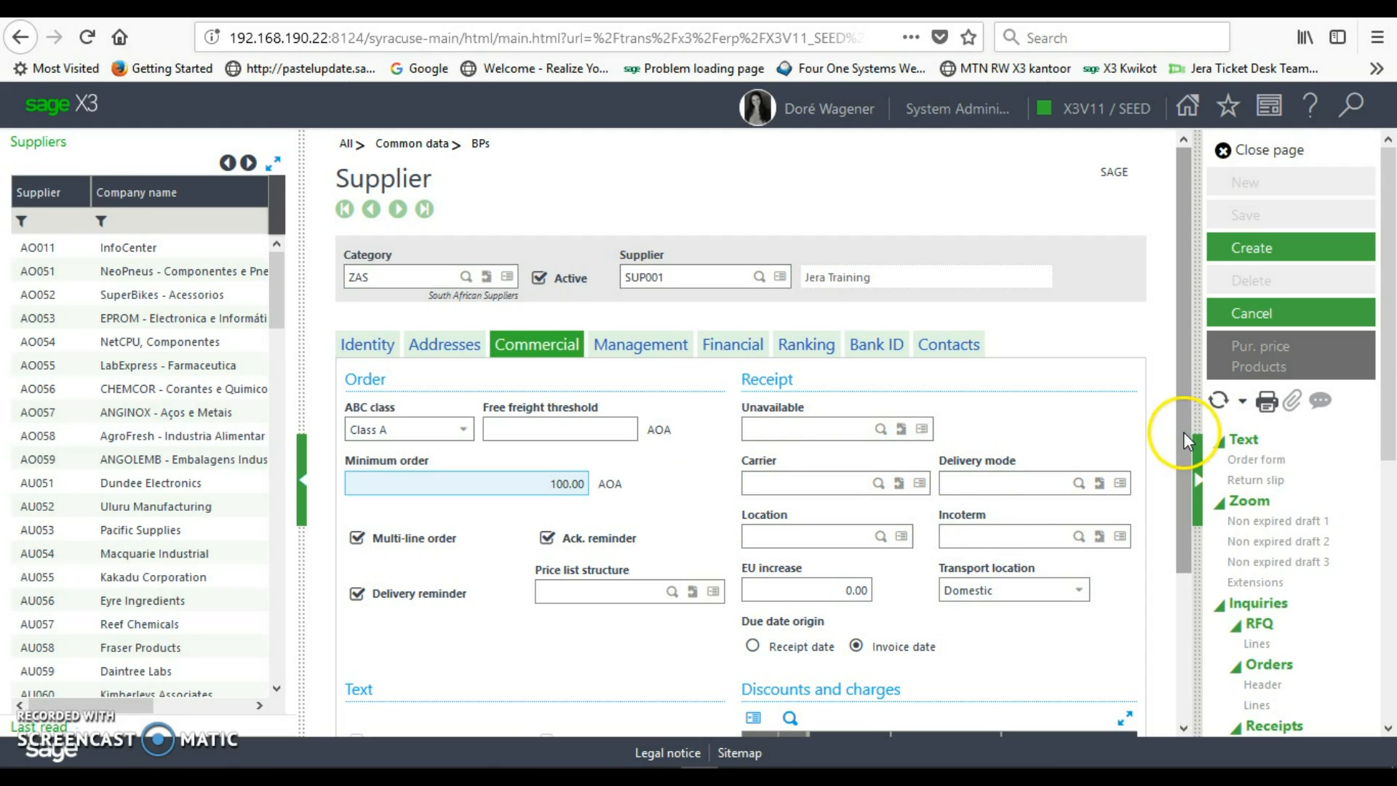
- Set delivery mode to 2 (Rail) and Incoterm to FOB (Free On board)
left_click(1079, 482)
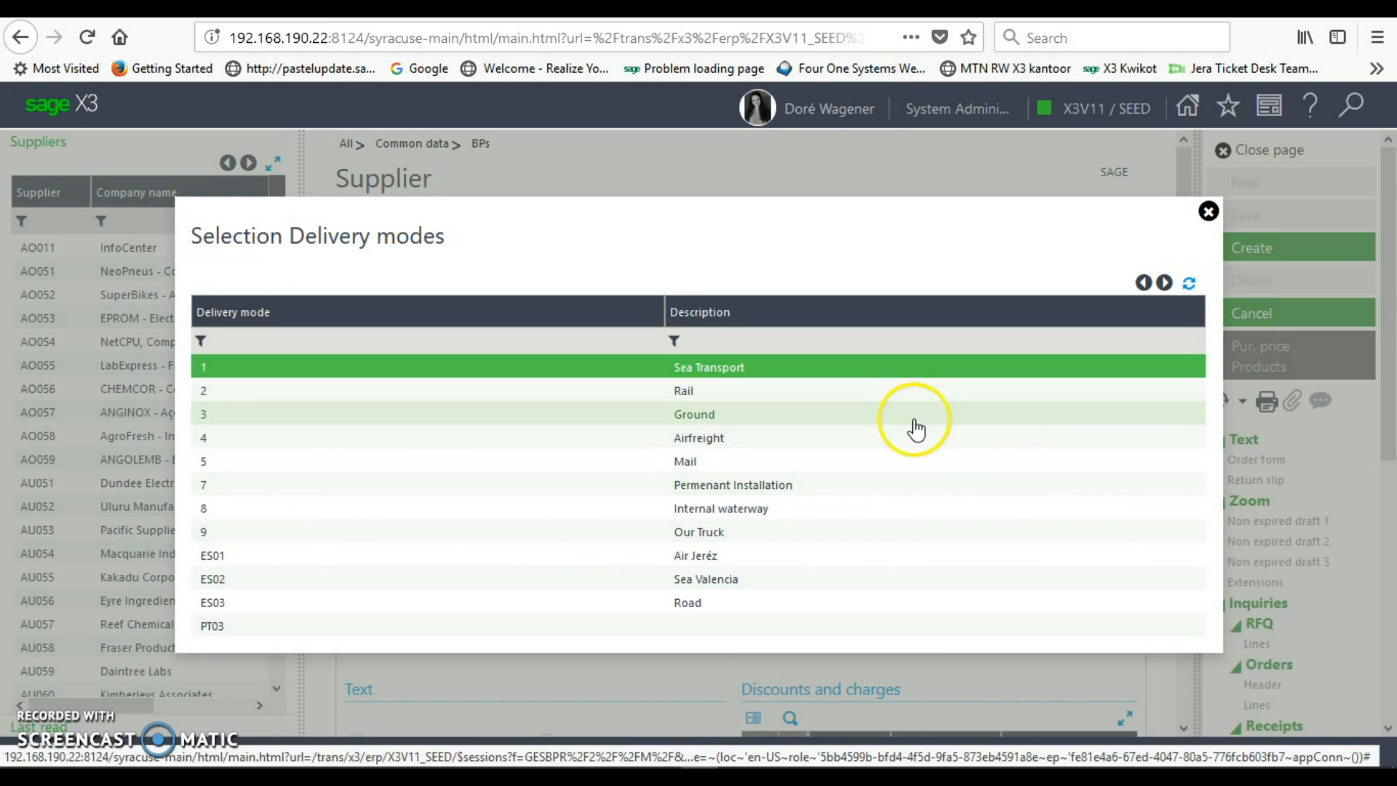
left_click(907, 393)
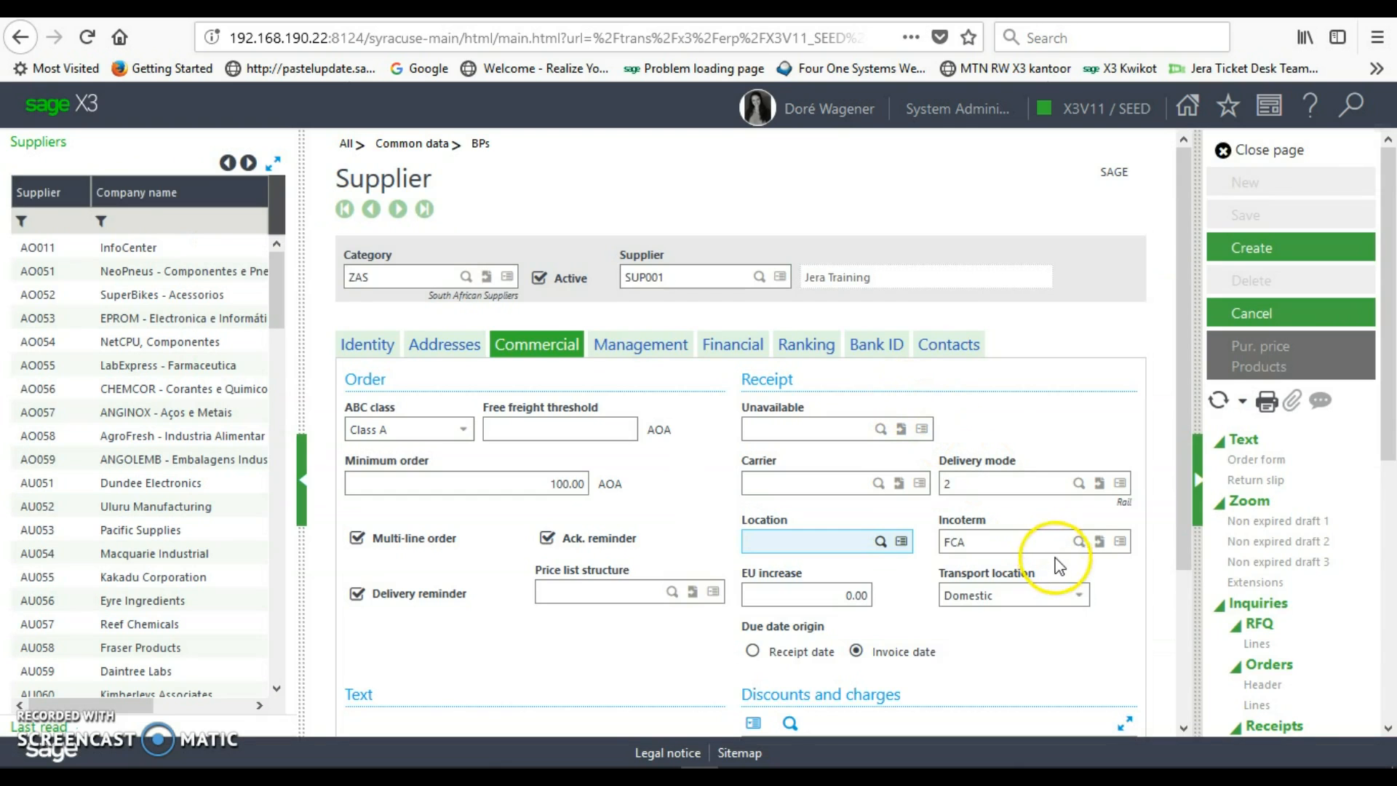
left_click(1079, 542)
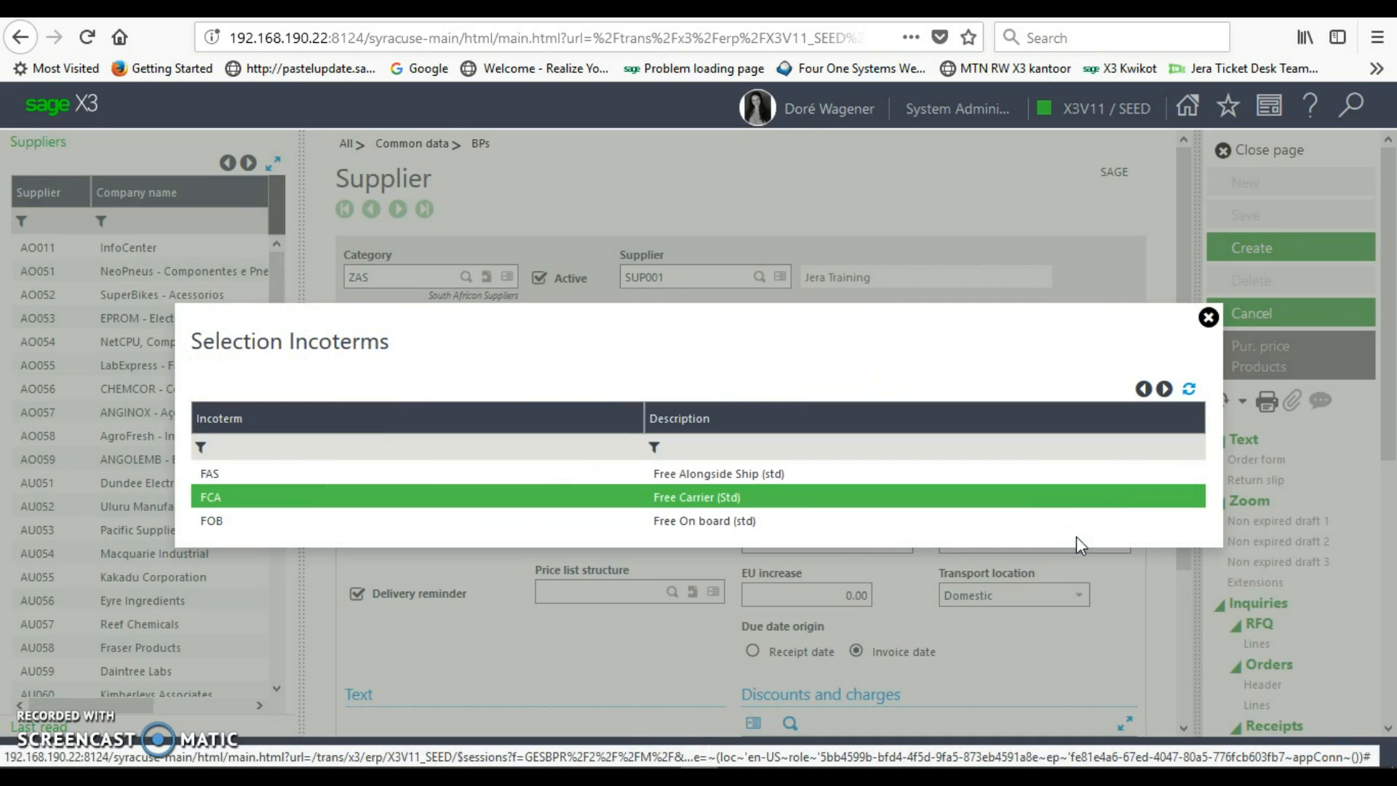
left_click(815, 504)
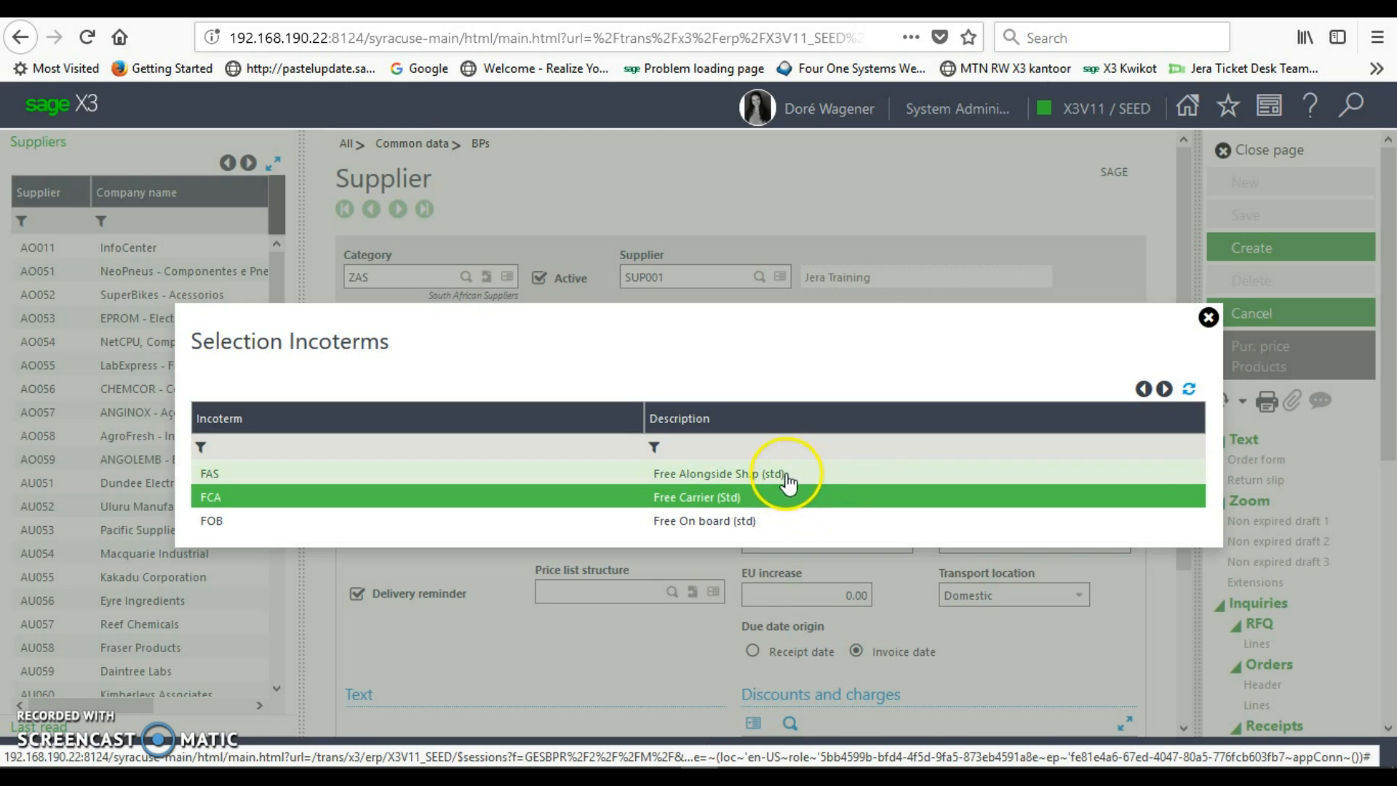
left_click(790, 522)
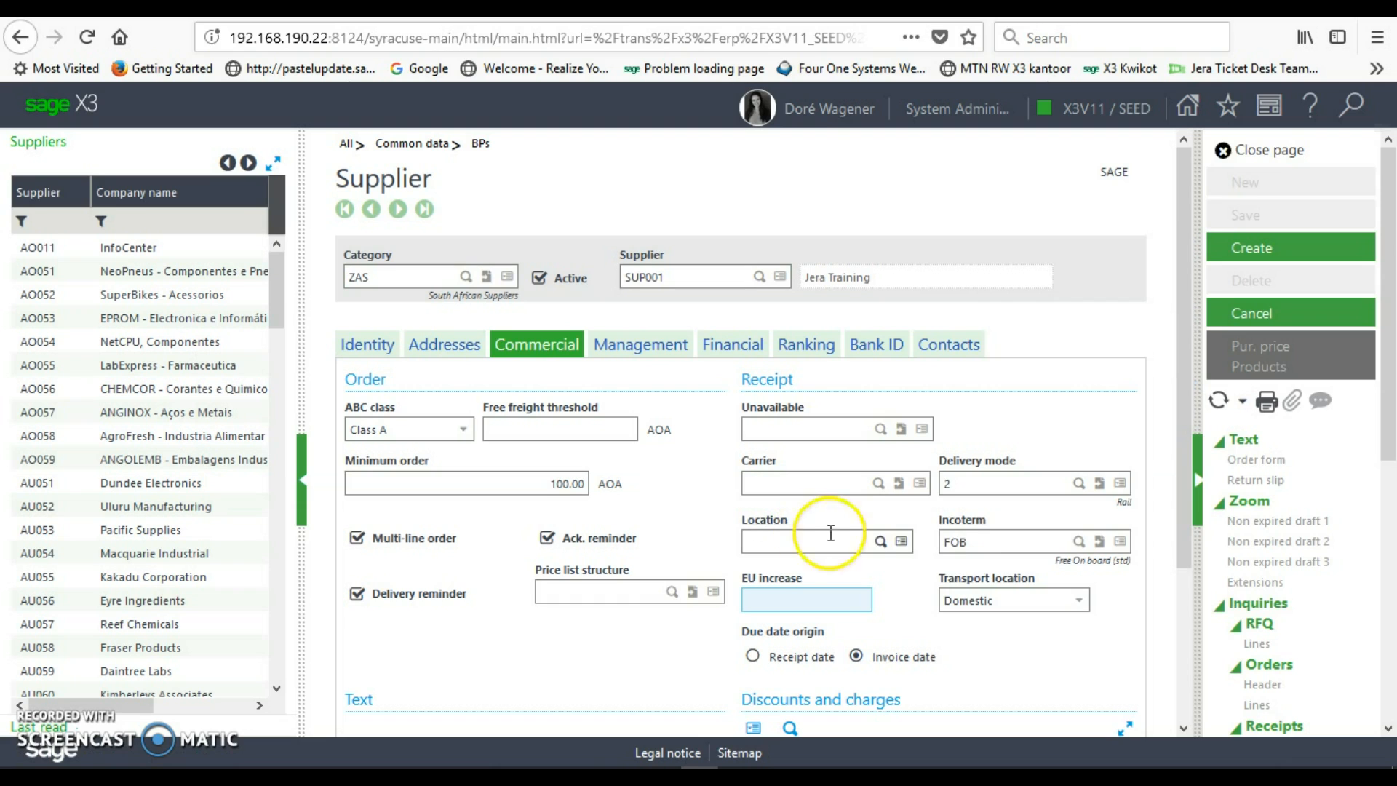
left_click_drag(1180, 506, 1192, 699)
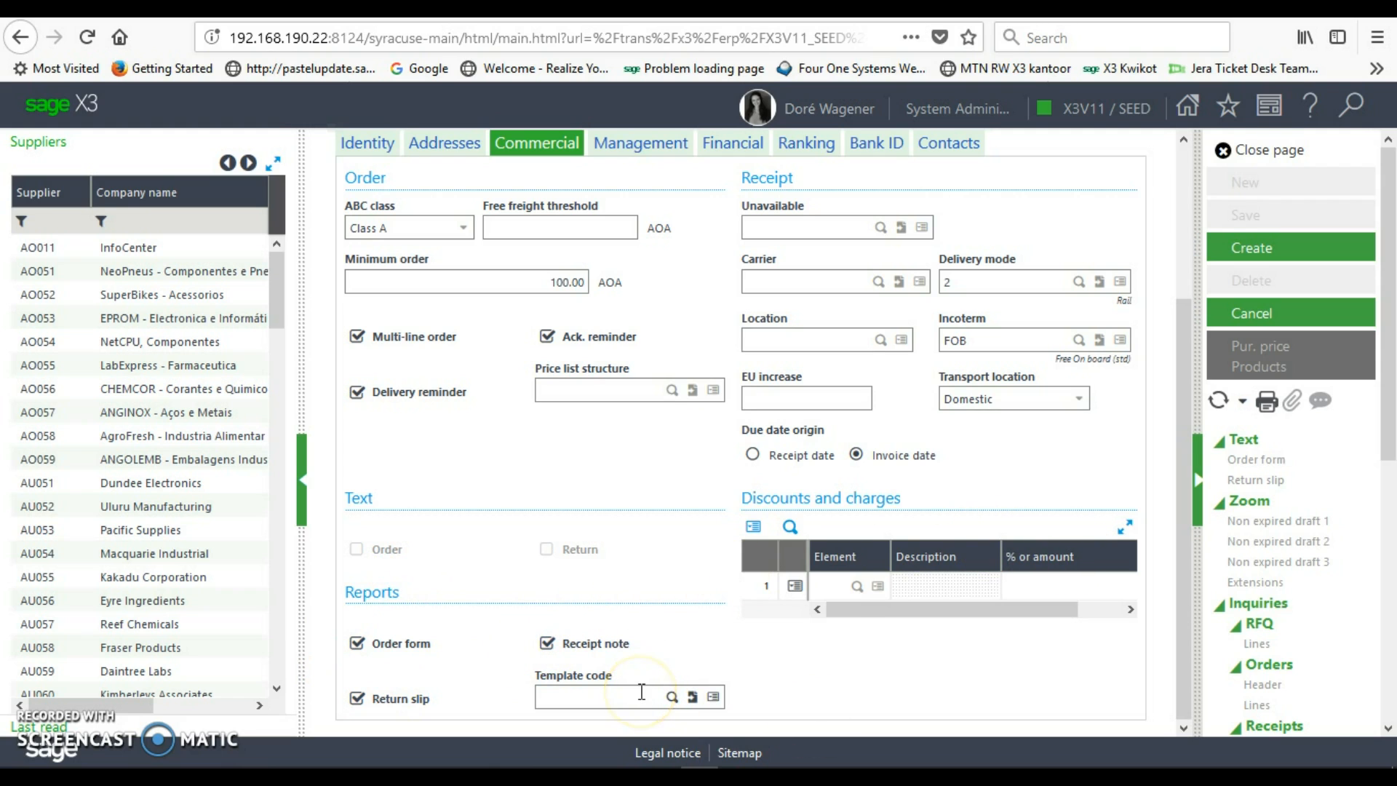
left_click_drag(1180, 640, 1182, 448)
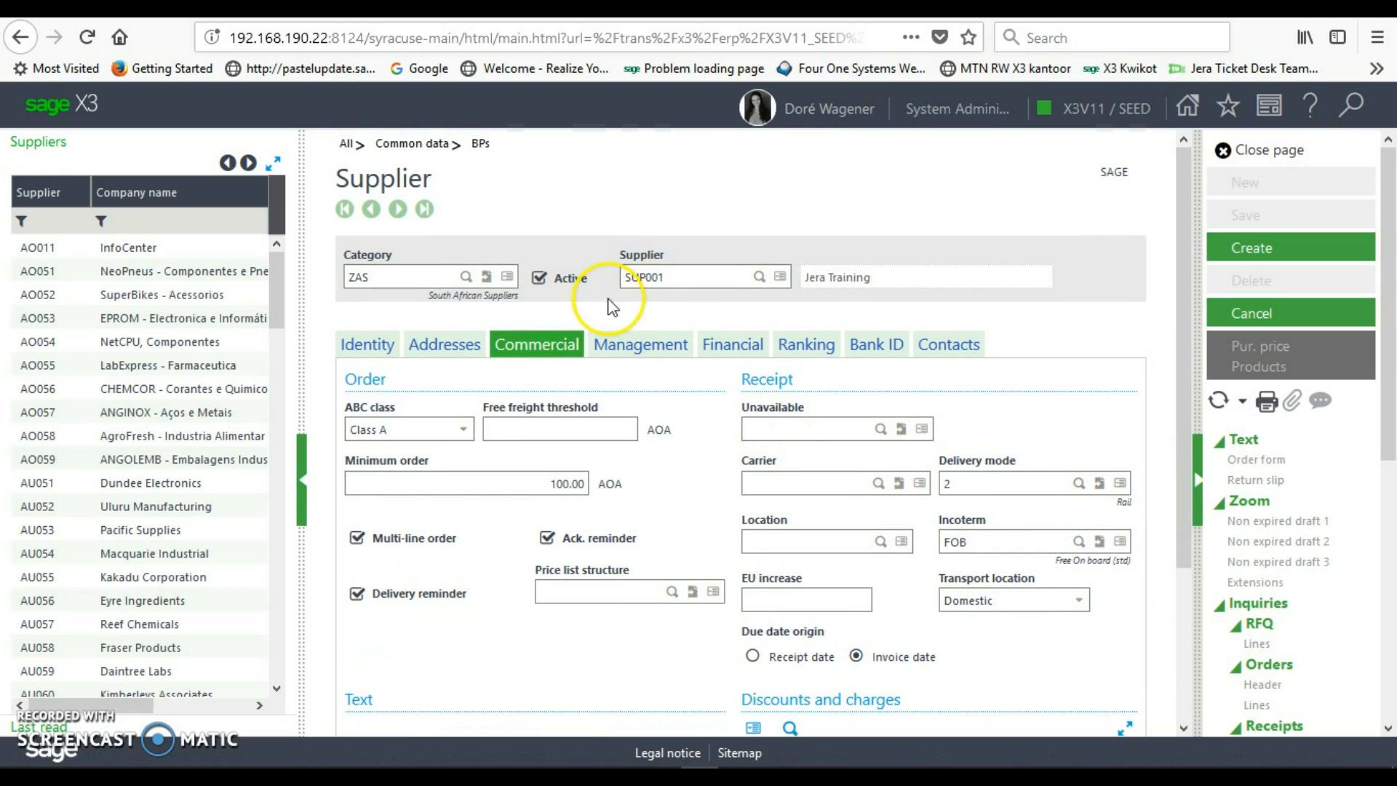
- Enter an authorized credit of 5,000.00 AOA on the Management tab
left_click(635, 355)
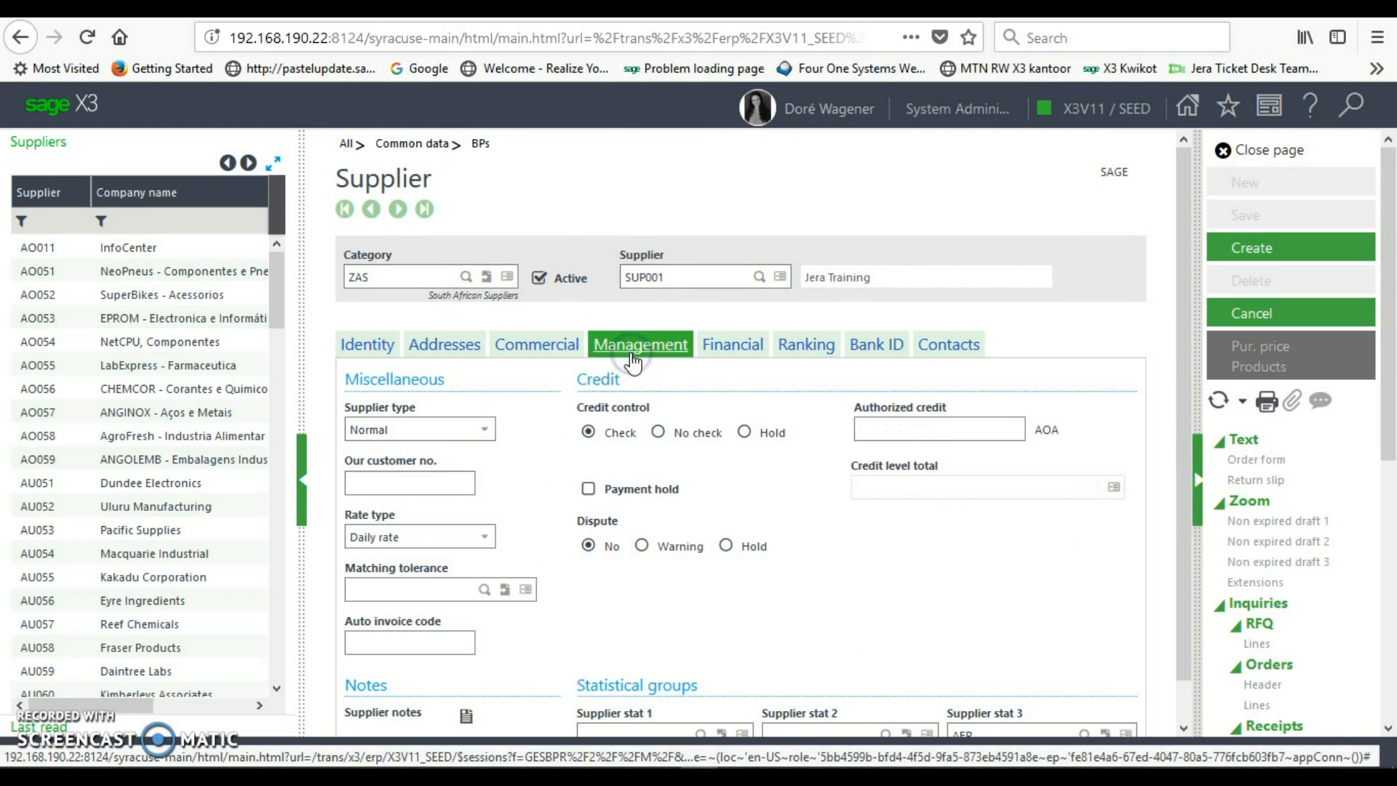
left_click(518, 425)
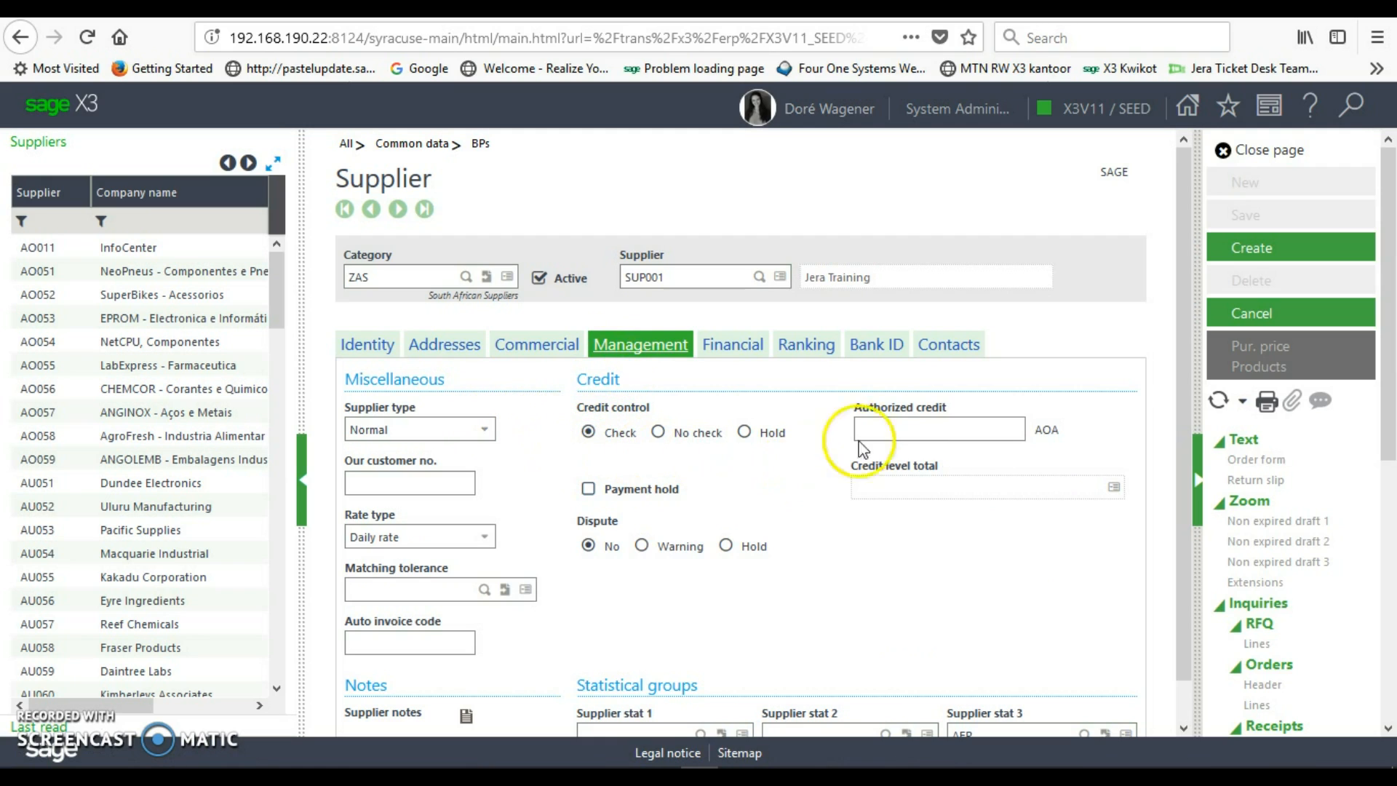
left_click(915, 430)
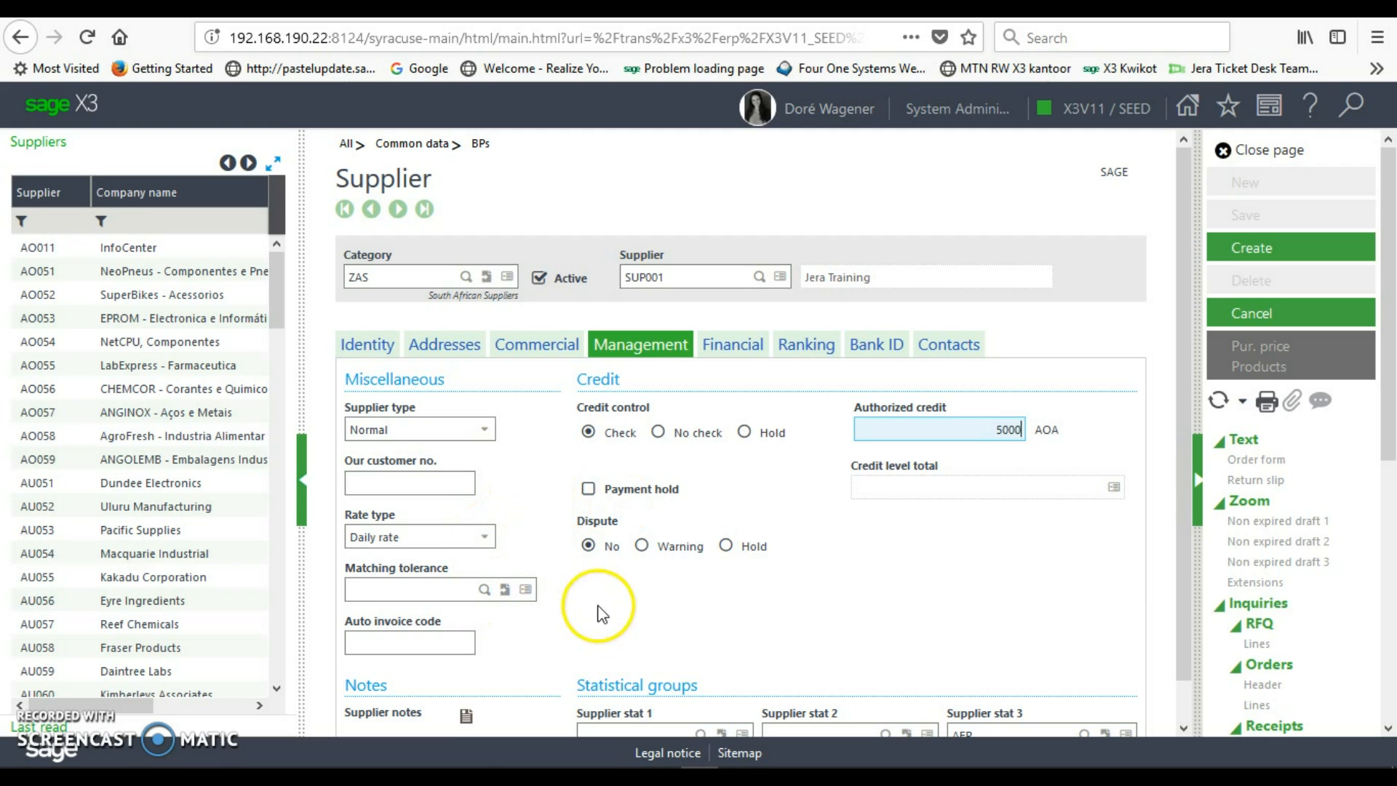
left_click_drag(1187, 432, 1180, 535)
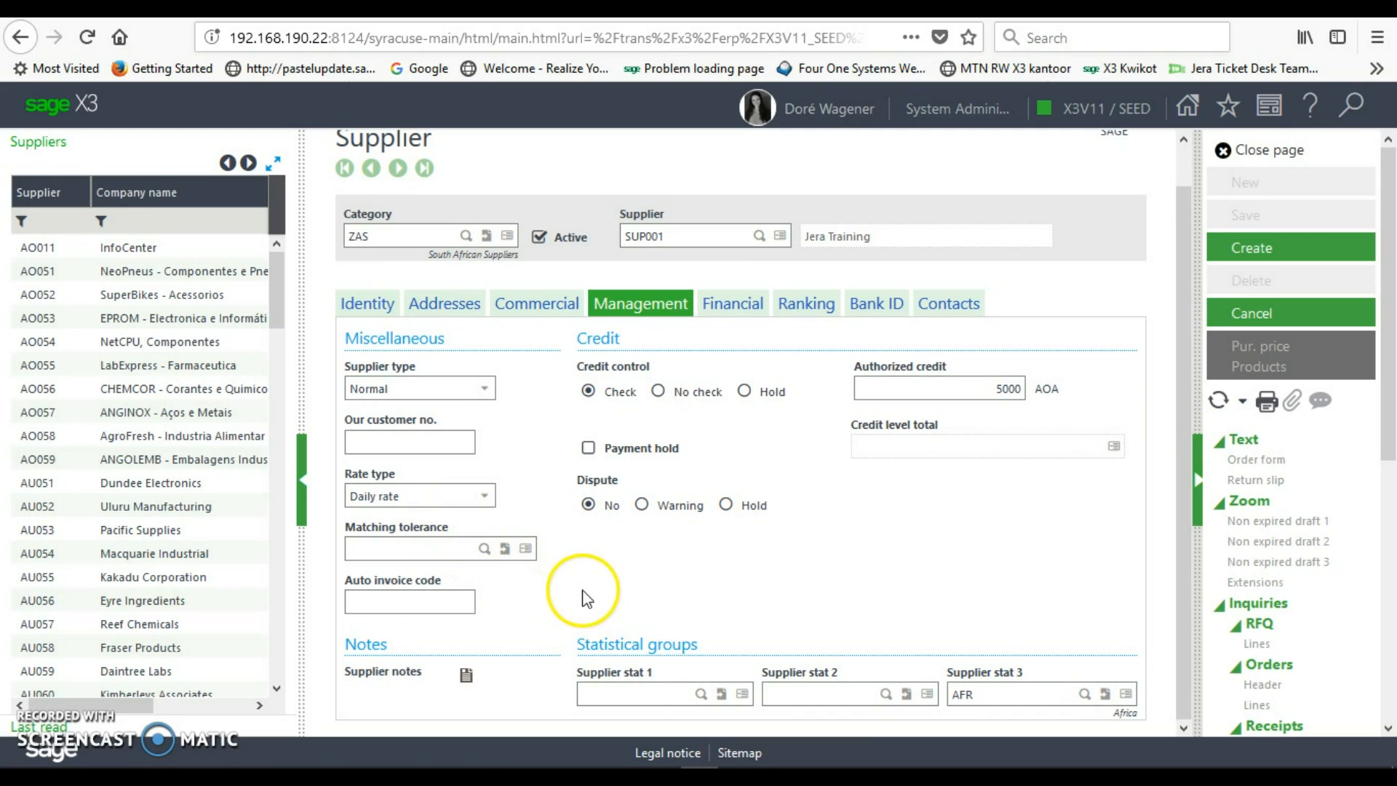
- Set supplier stat 1 to 200 (Bike), leaving supplier stat 2 unchanged
left_click(702, 694)
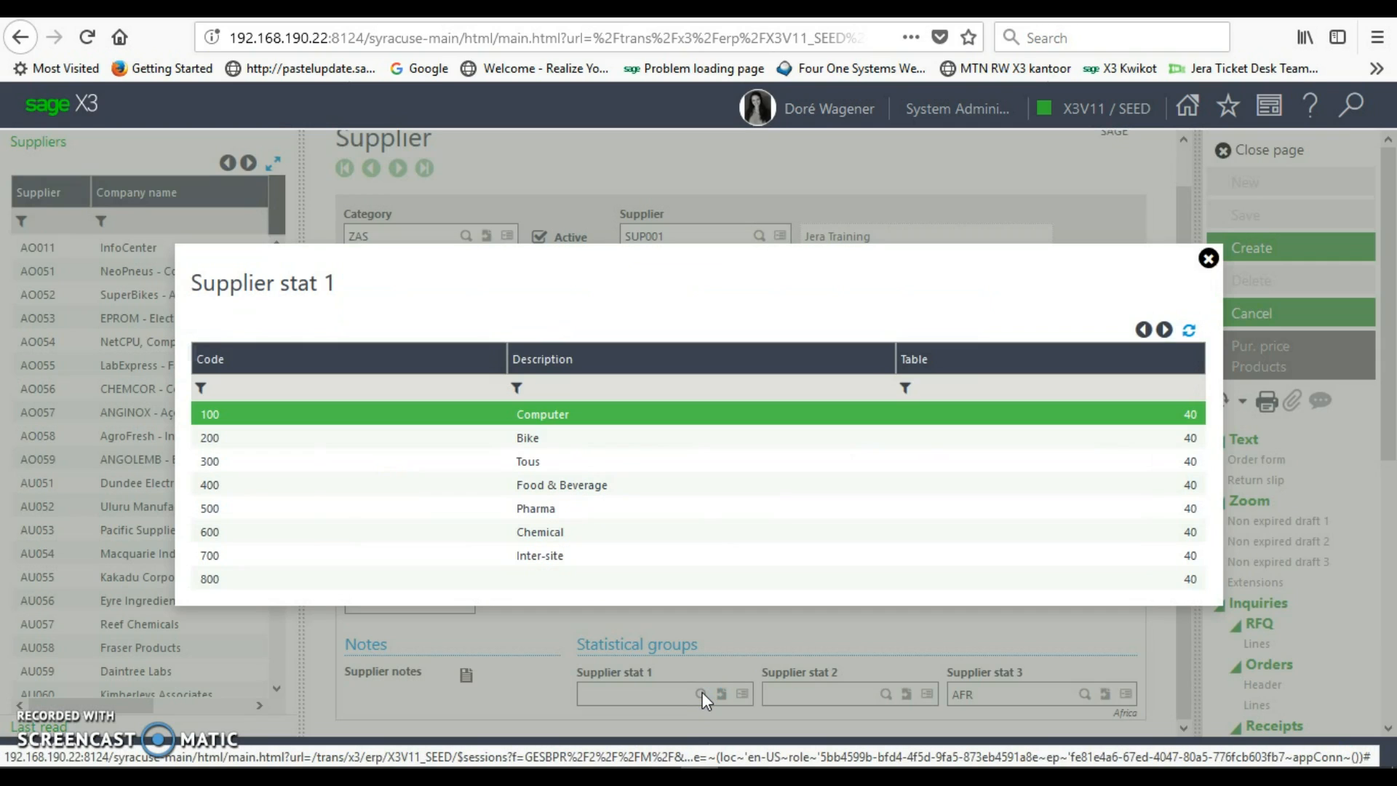
left_click(544, 438)
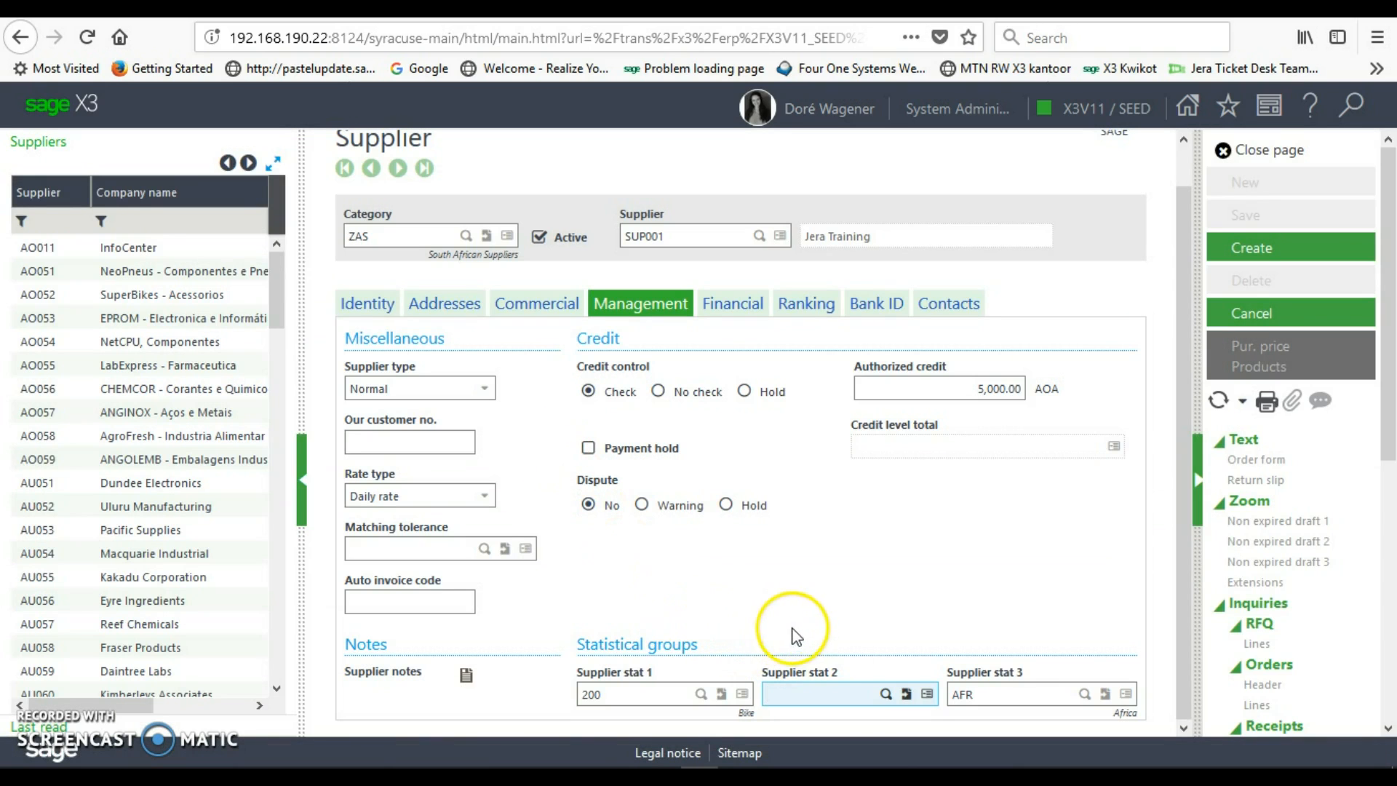
left_click(885, 693)
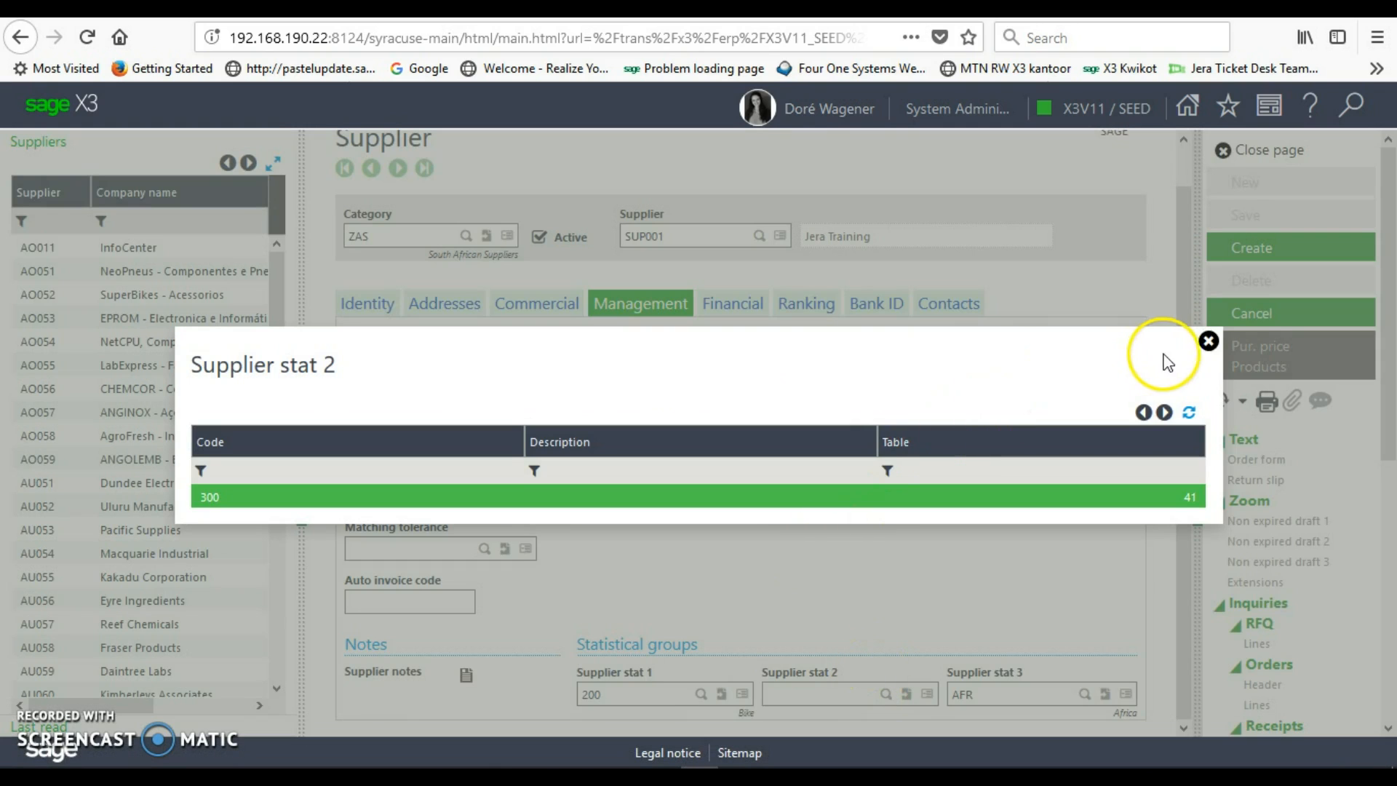
left_click(1209, 341)
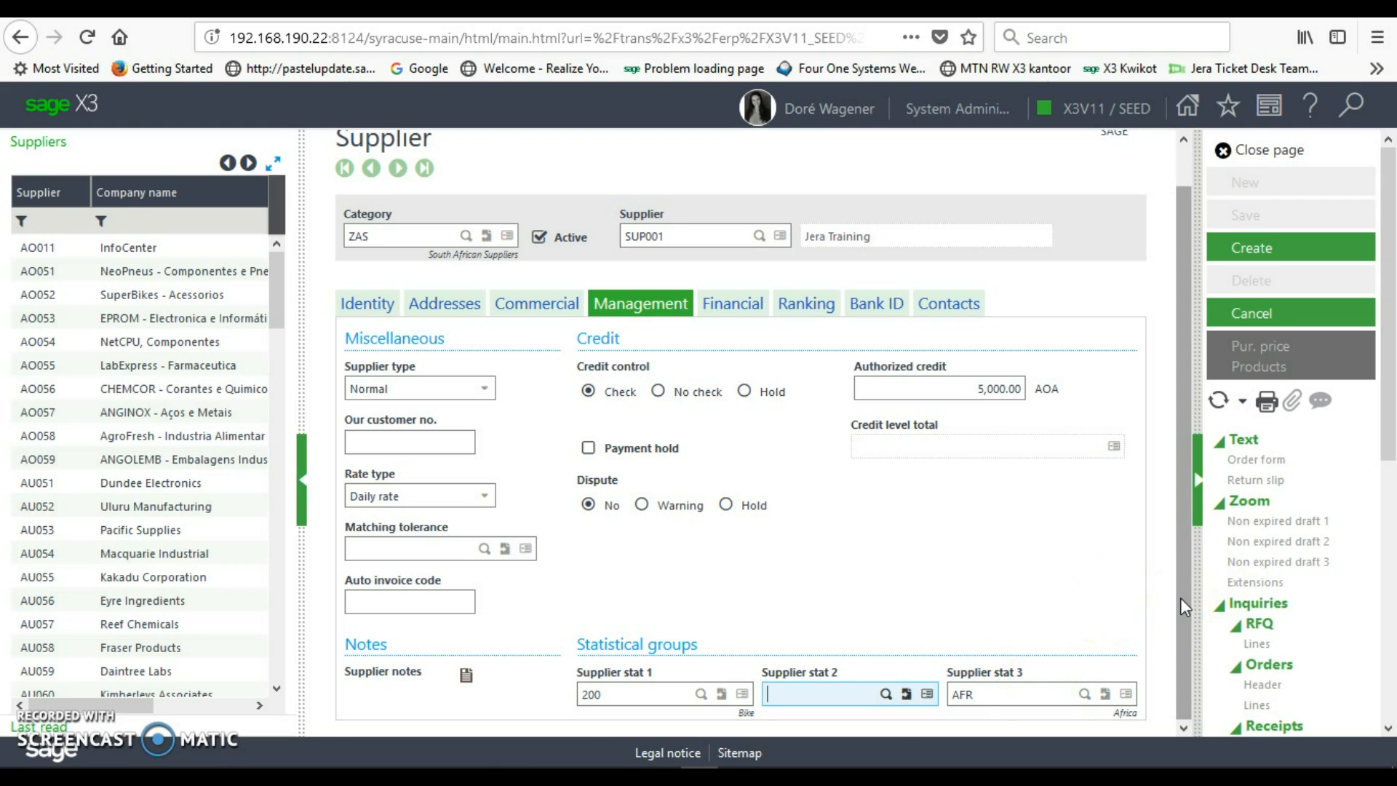
left_click_drag(1180, 597, 1181, 543)
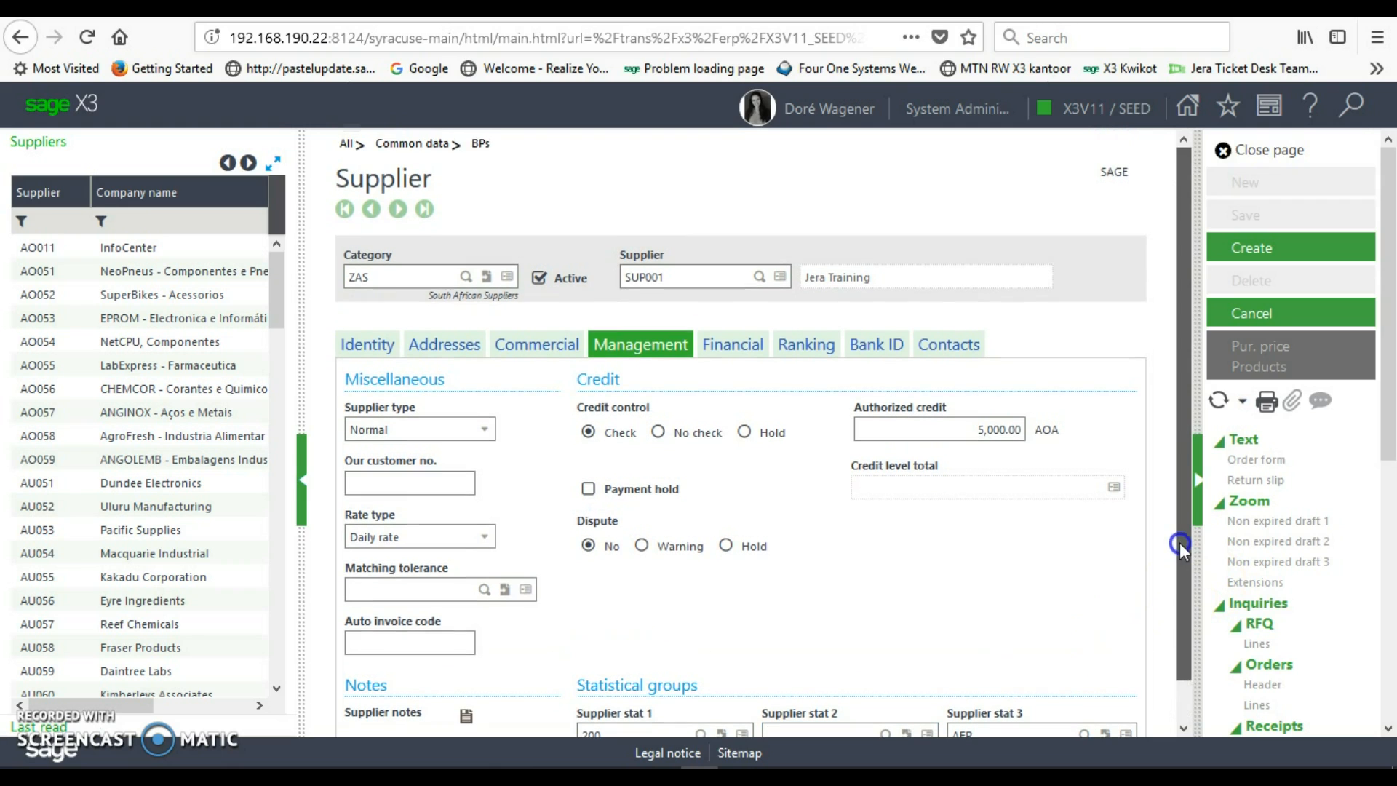
- Check financial settings (payment term CH30NET, tax rule ZADOM), then display the ranking notes
left_click(733, 346)
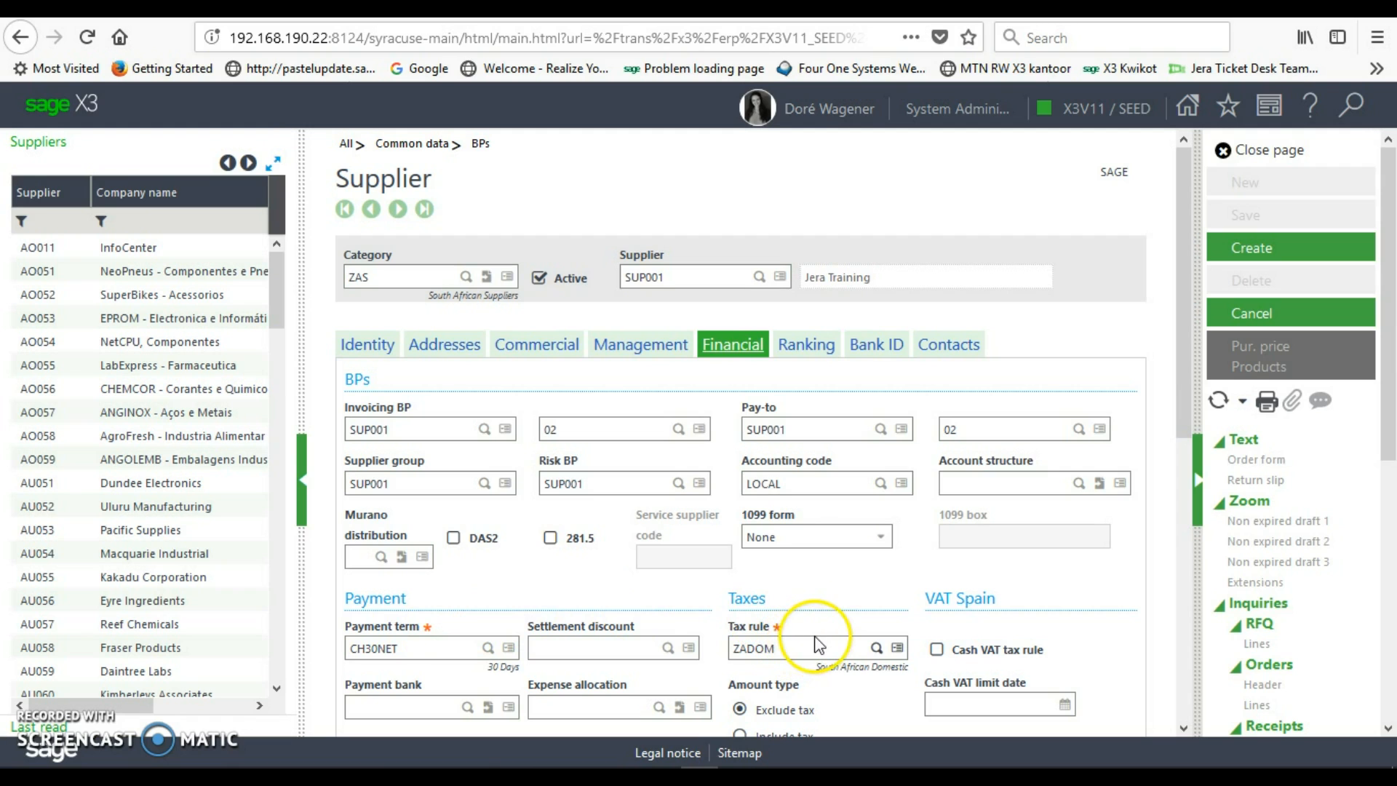
left_click_drag(1186, 404, 1199, 525)
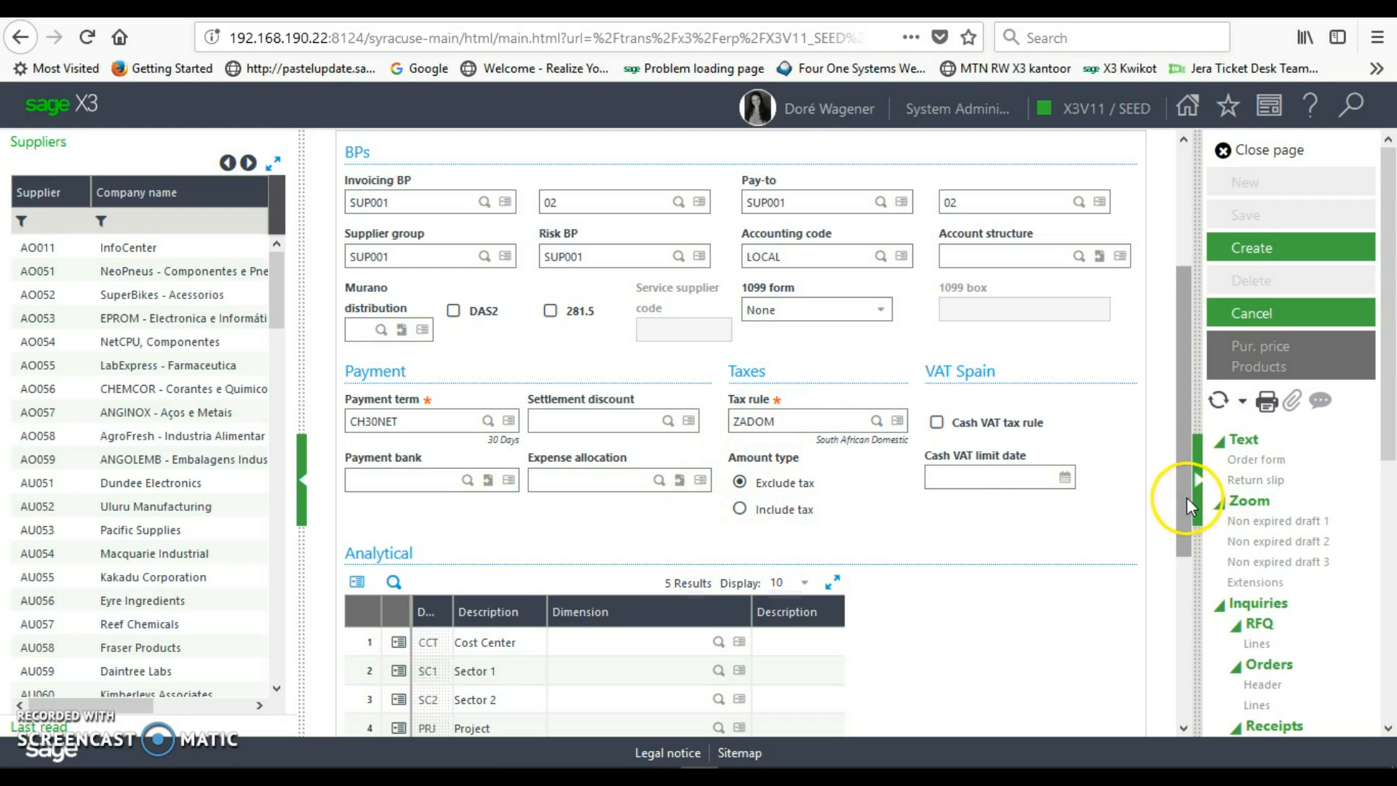
left_click_drag(1184, 496, 1196, 359)
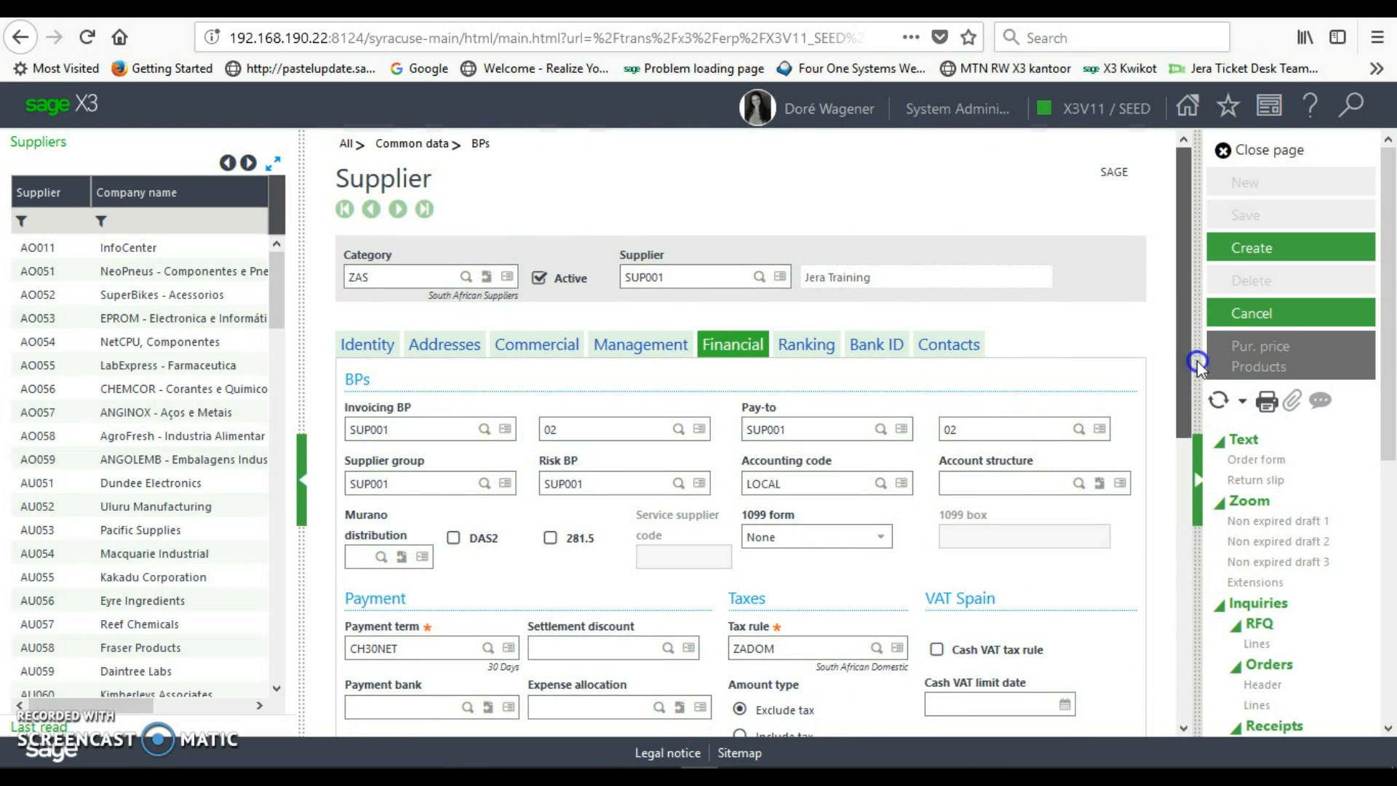
left_click(811, 353)
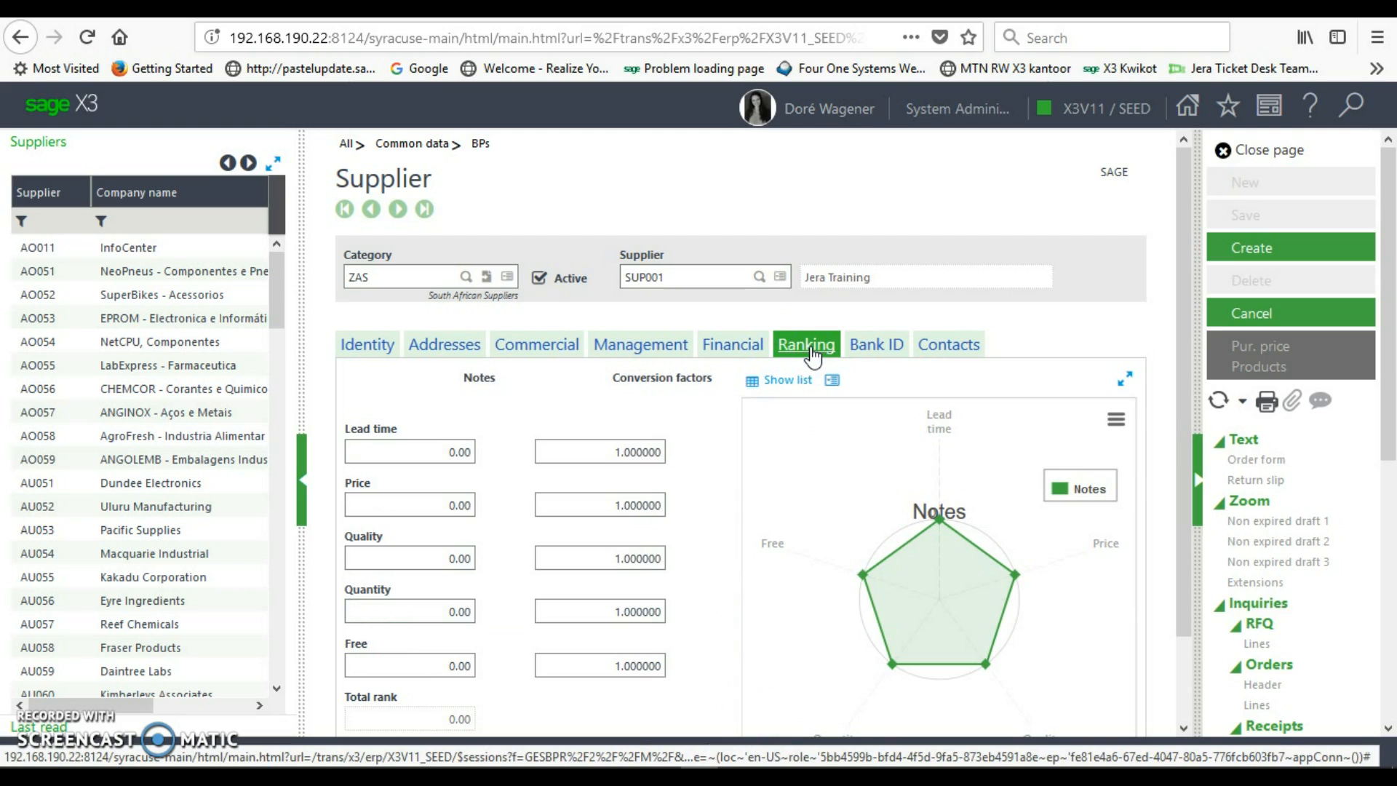
- Check the bank details grid, then display contact 01, a Mr with function CEO
left_click(866, 354)
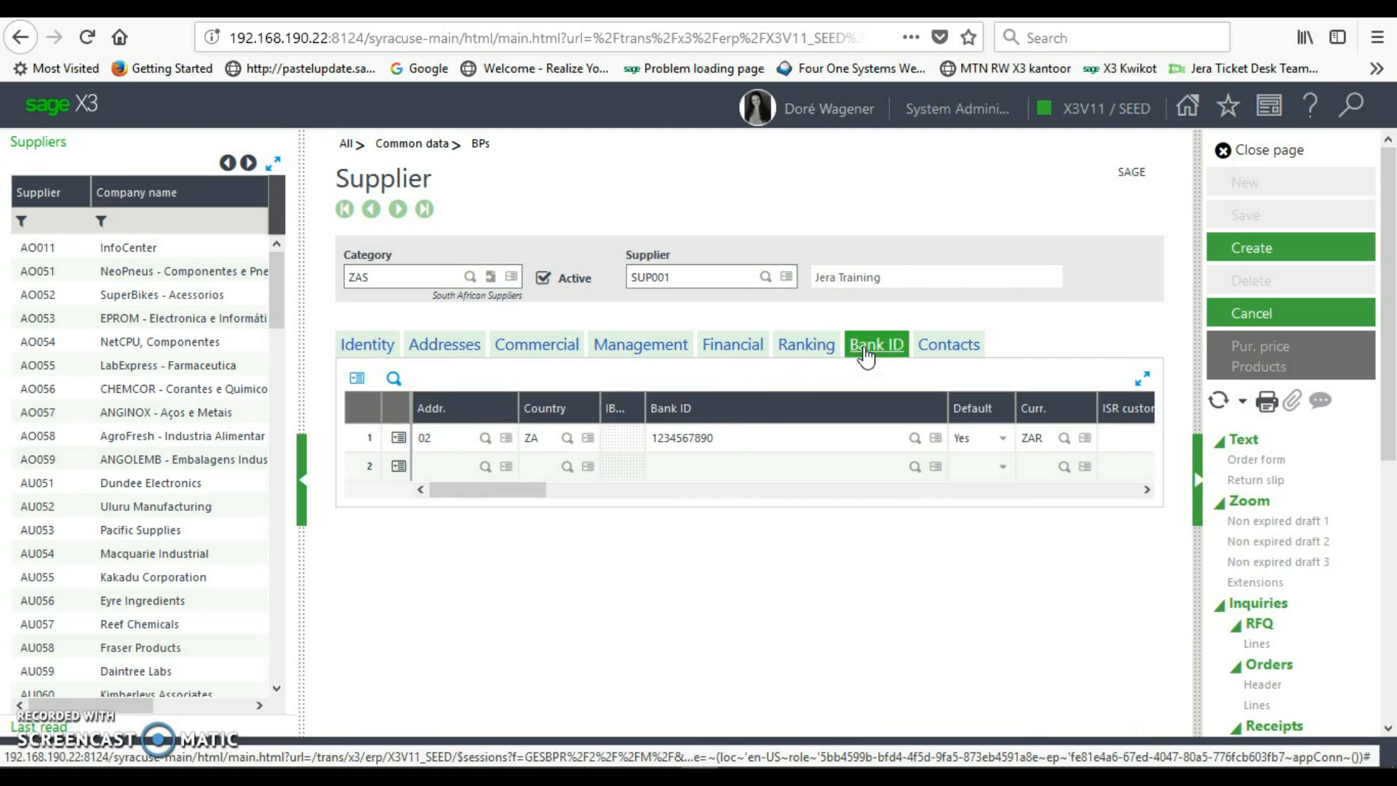
left_click_drag(491, 503, 464, 551)
left_click(937, 346)
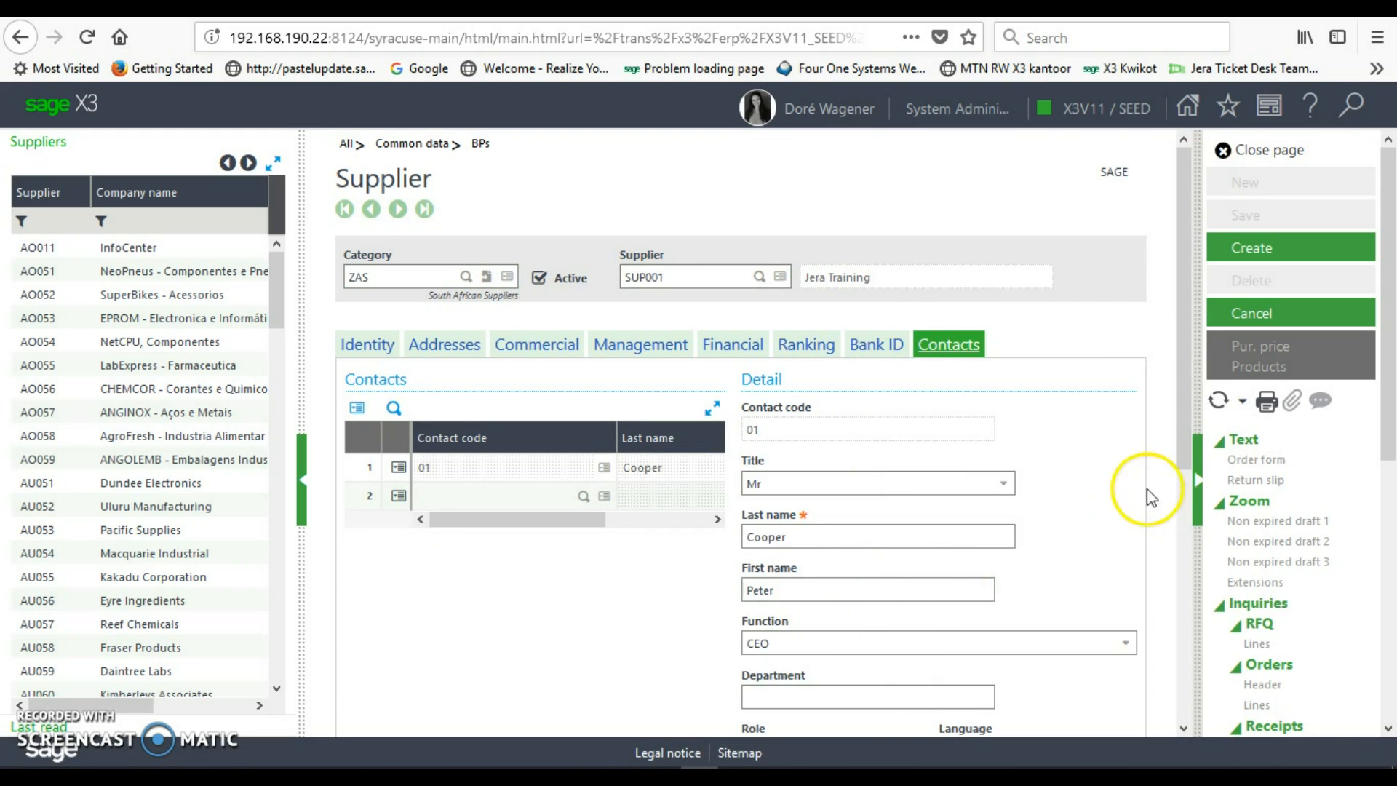
left_click_drag(1186, 422, 1190, 328)
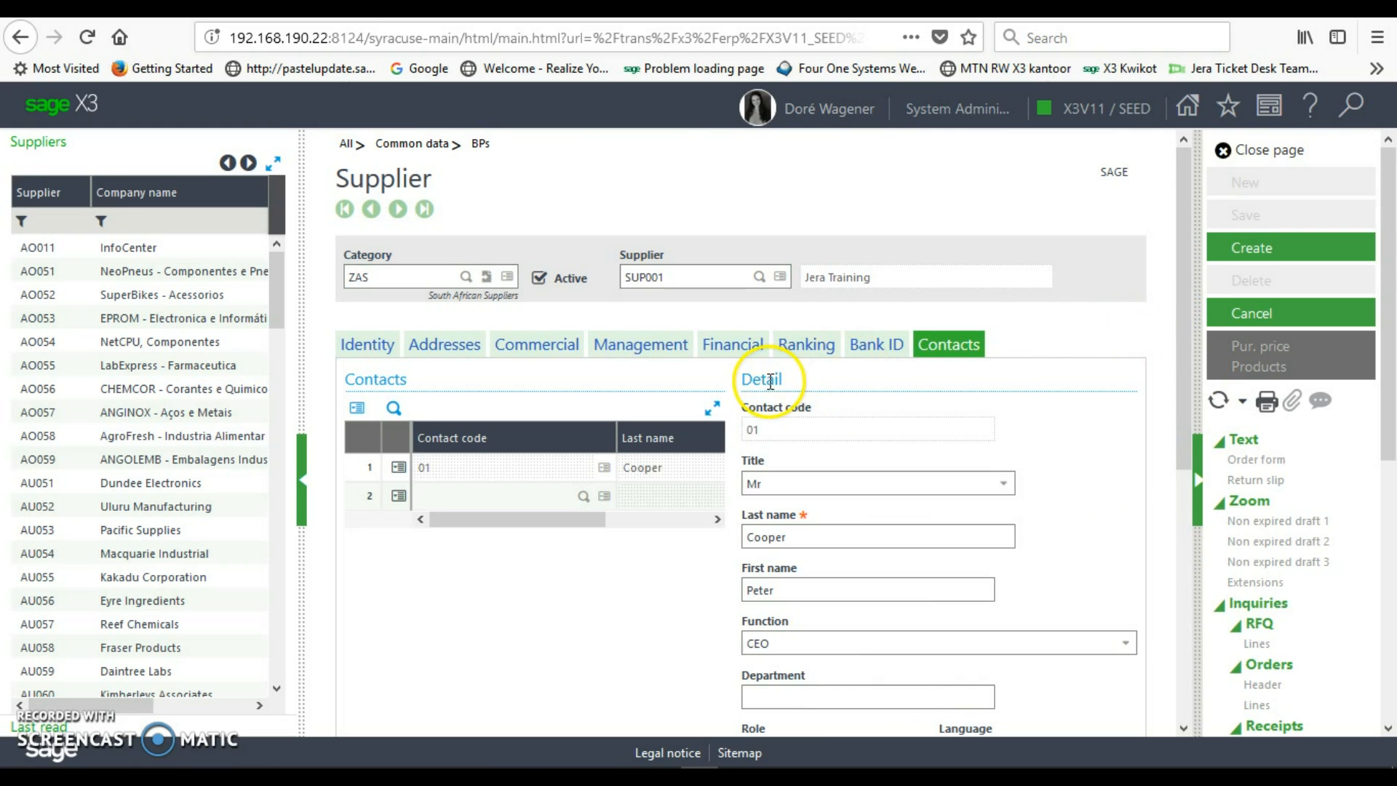
- Create and save supplier SUP001, Jera Training
left_click(1252, 251)
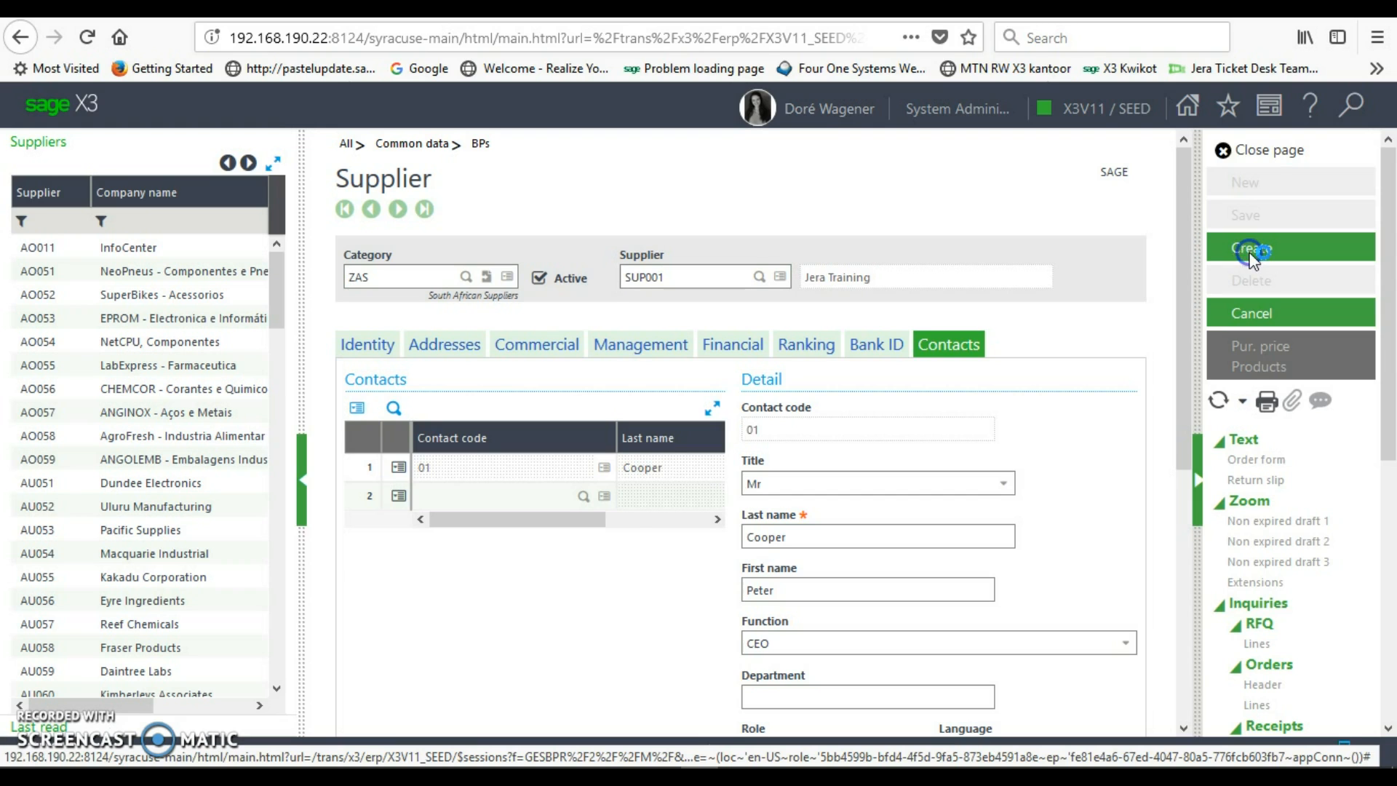